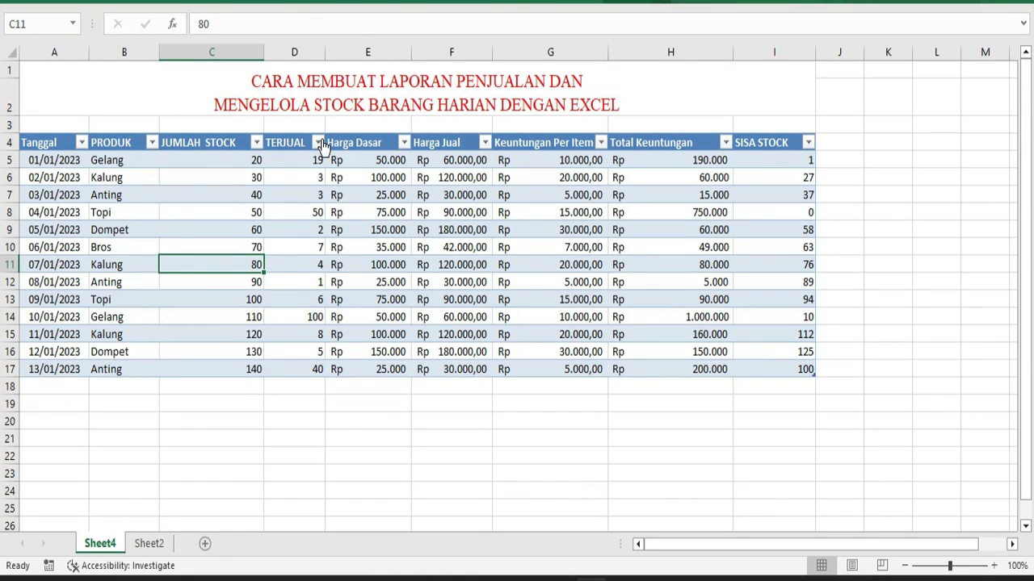
Review the product names, stock, sold quantities, base prices and per-item profit formula
click(391, 232)
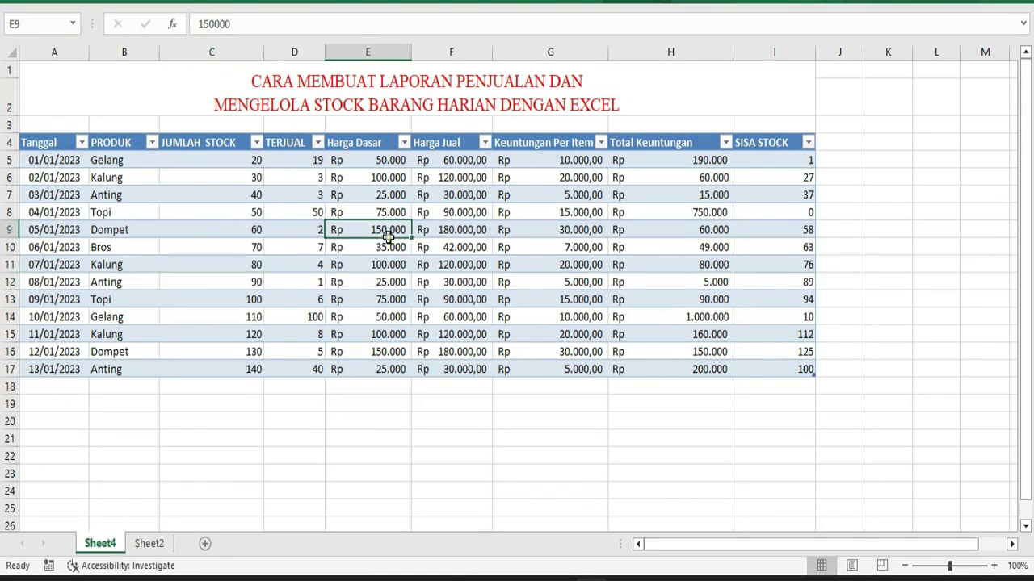
drag(110, 162, 106, 370)
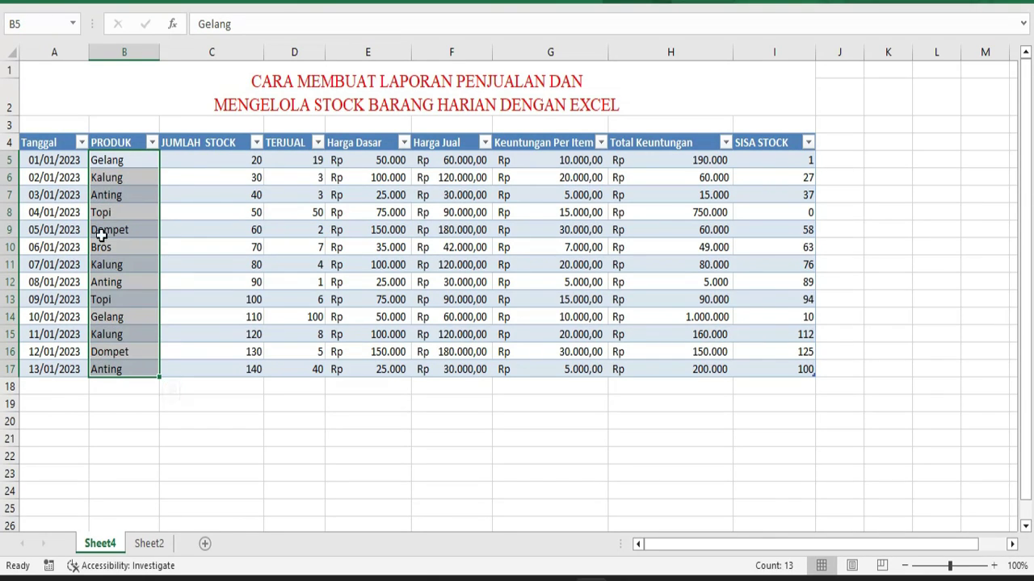
drag(207, 144, 213, 349)
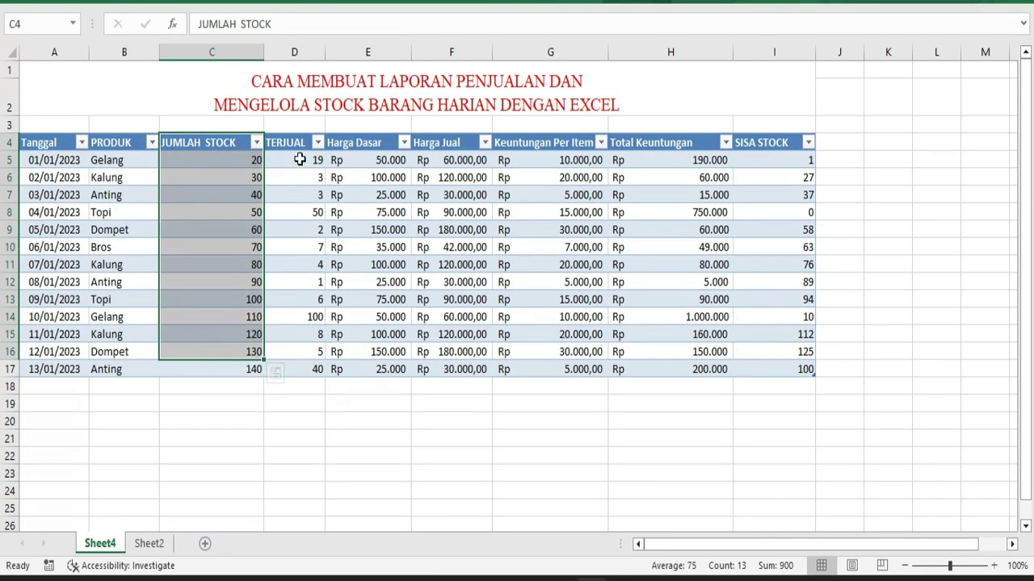
drag(294, 159, 290, 334)
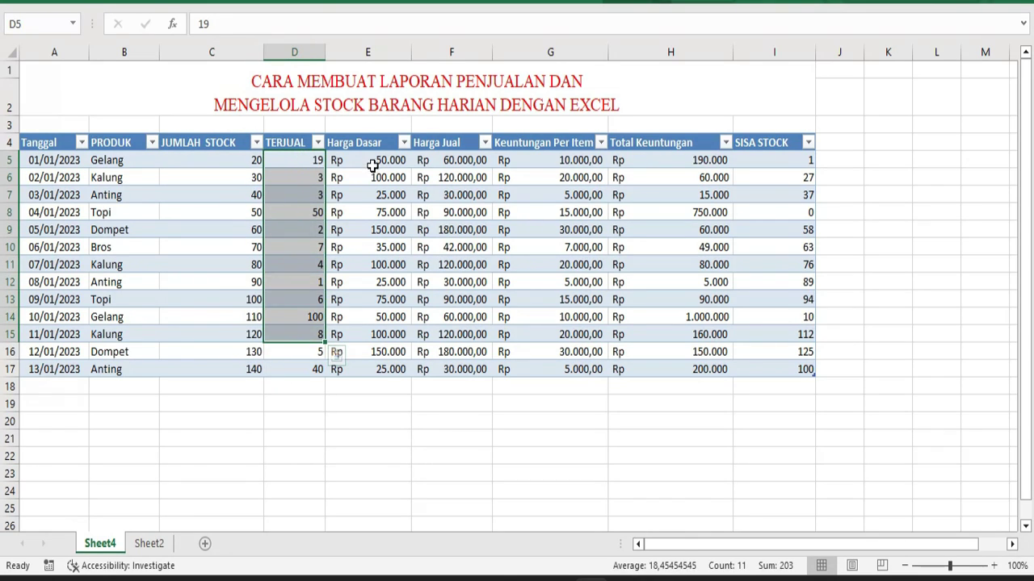
drag(369, 161, 360, 297)
click(574, 220)
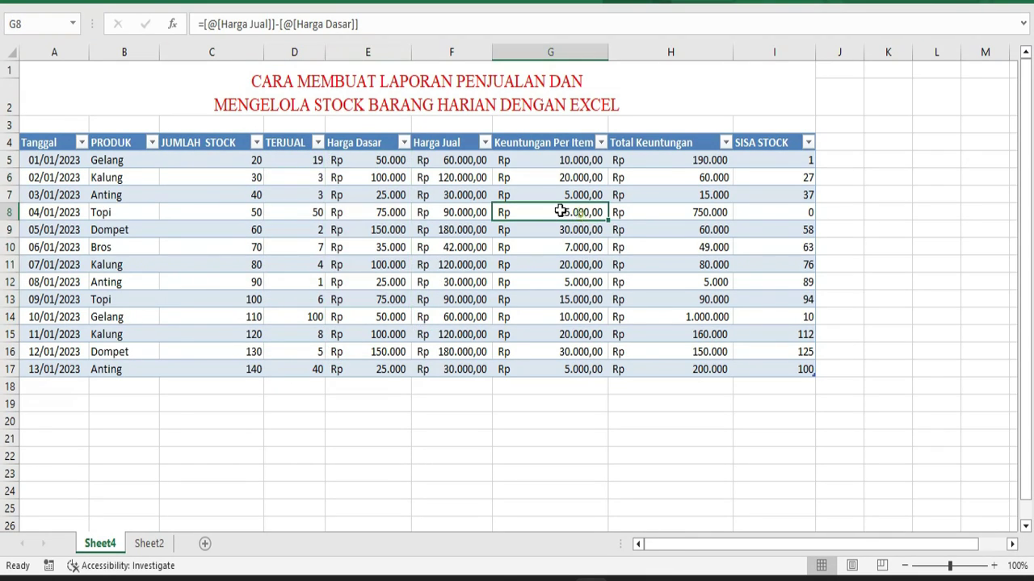
click(227, 158)
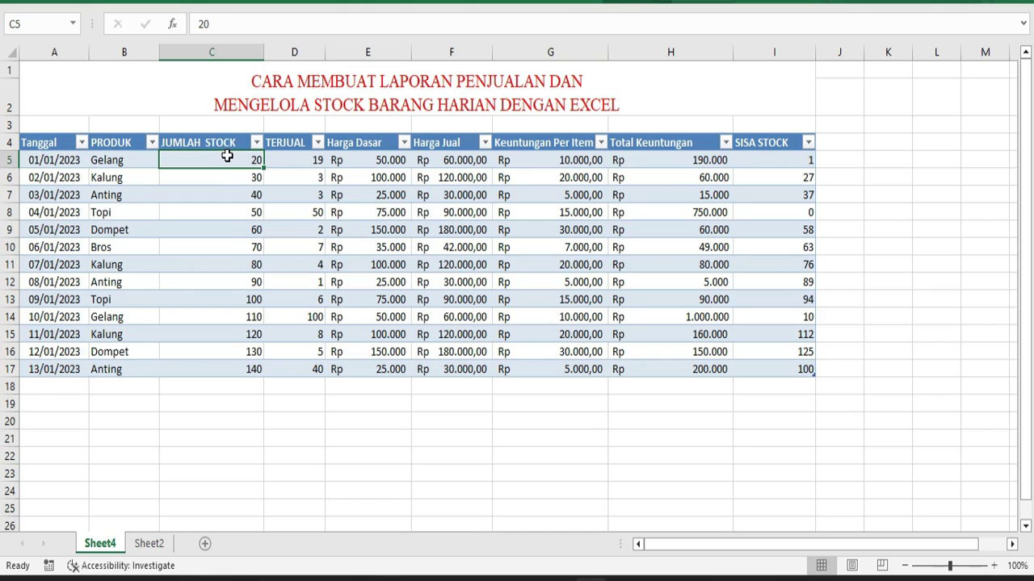
Change the Gelang row's sold quantity in D5 to 14 and check profit and remaining stock
click(305, 163)
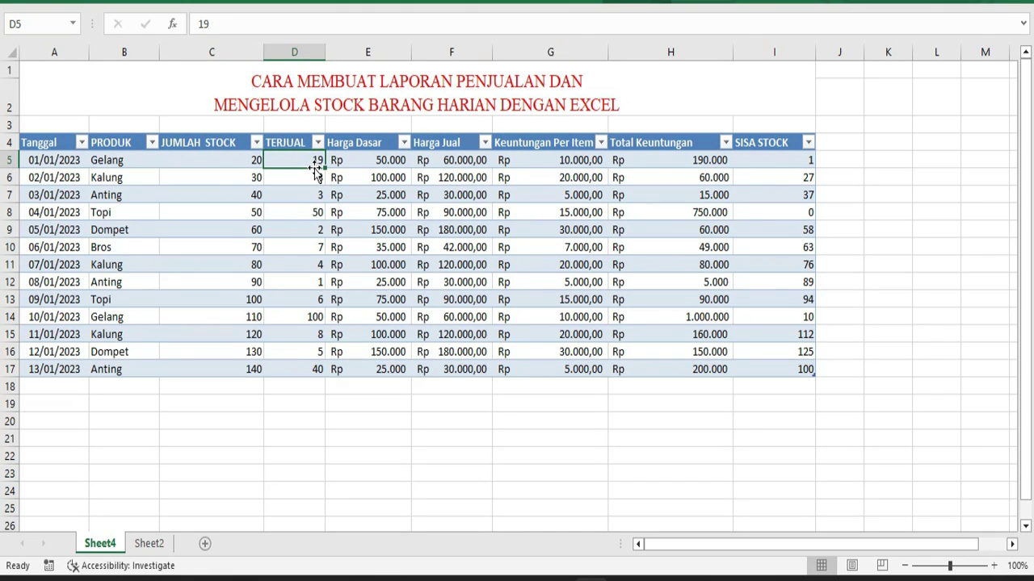
text(1)
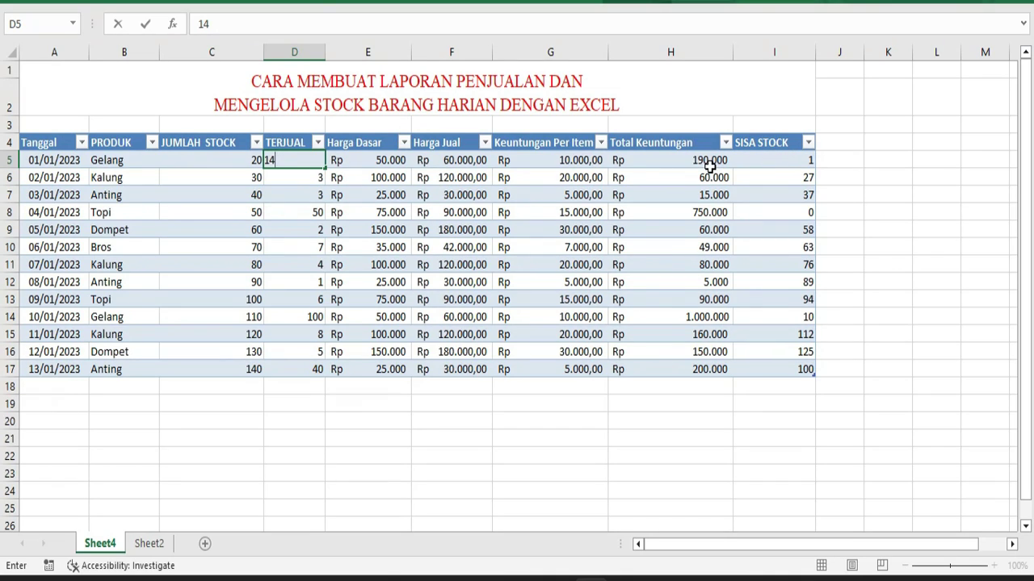
key(Return)
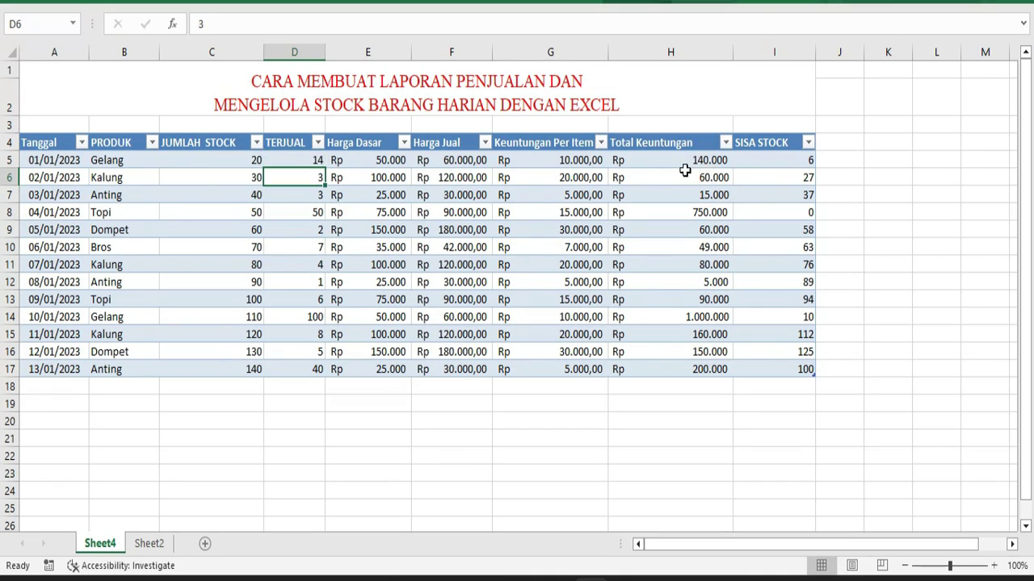
click(704, 166)
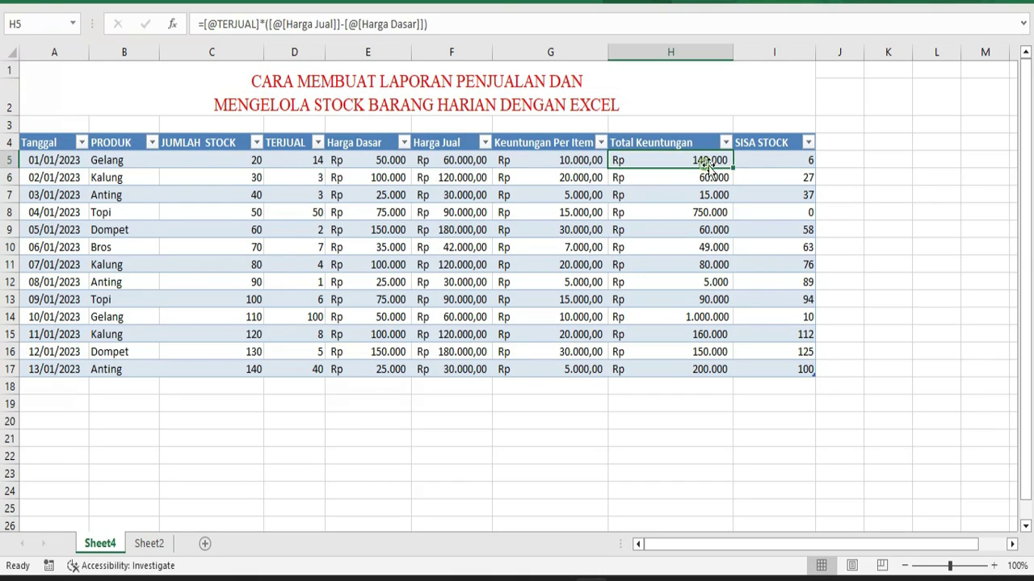
click(791, 160)
Set D5 to 10 and confirm total profit 100.000 and remaining stock 10
click(313, 160)
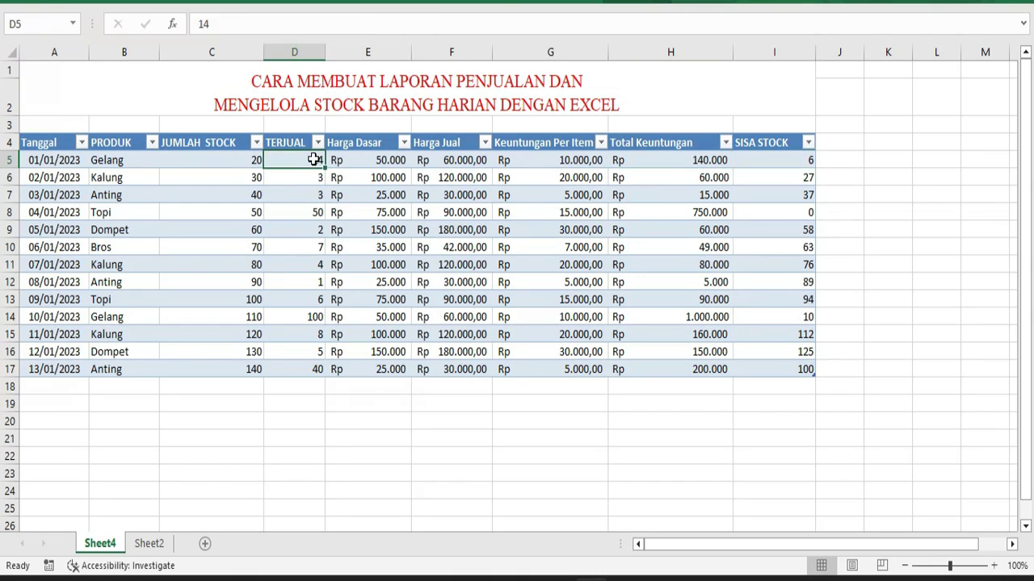
text(1)
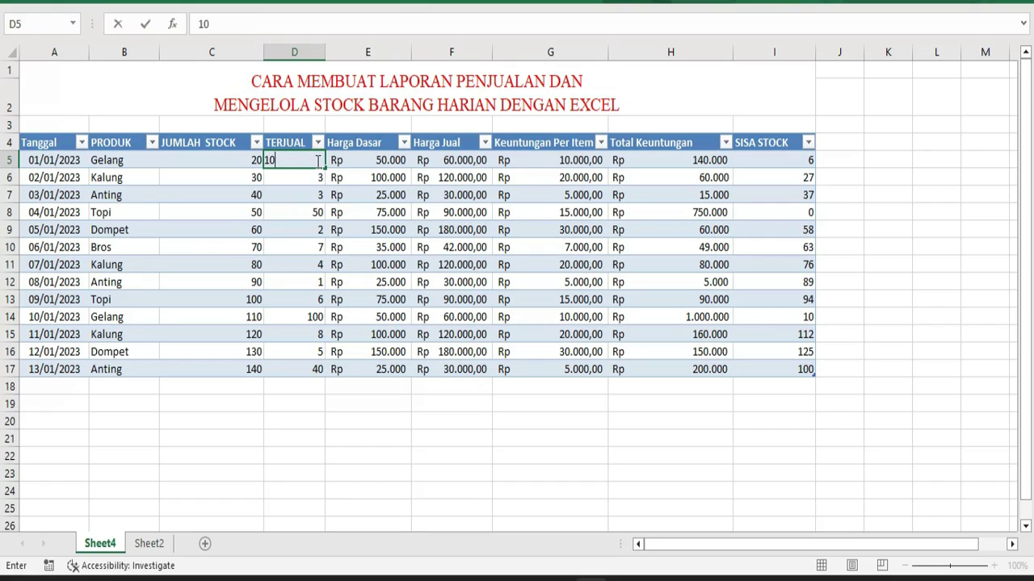
key(Return)
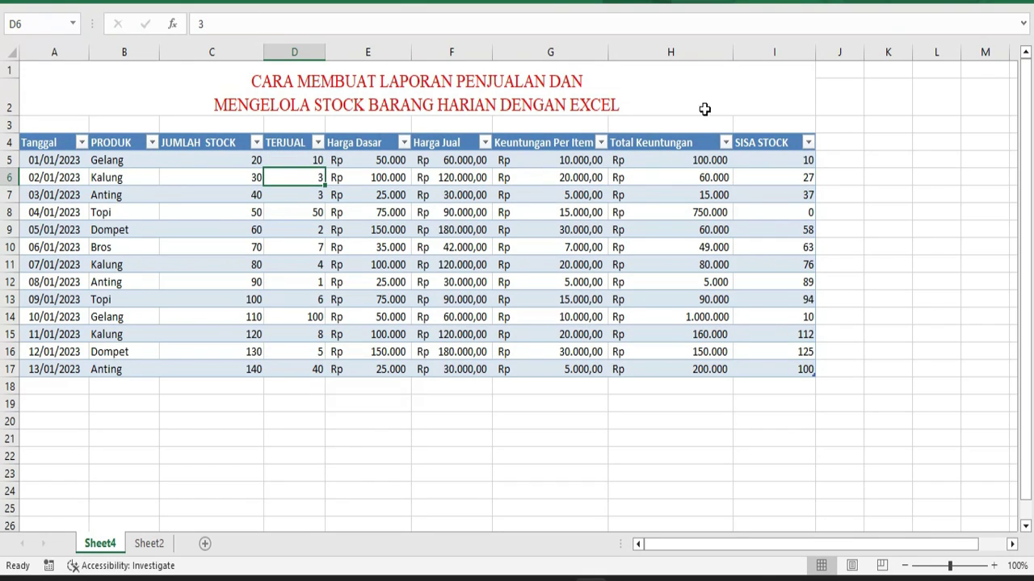
click(689, 162)
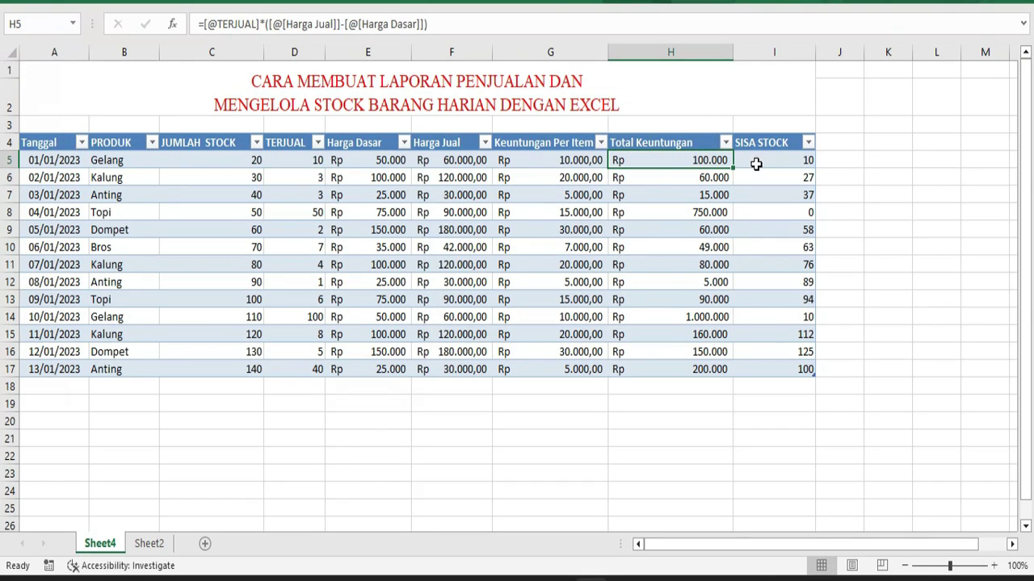
click(783, 158)
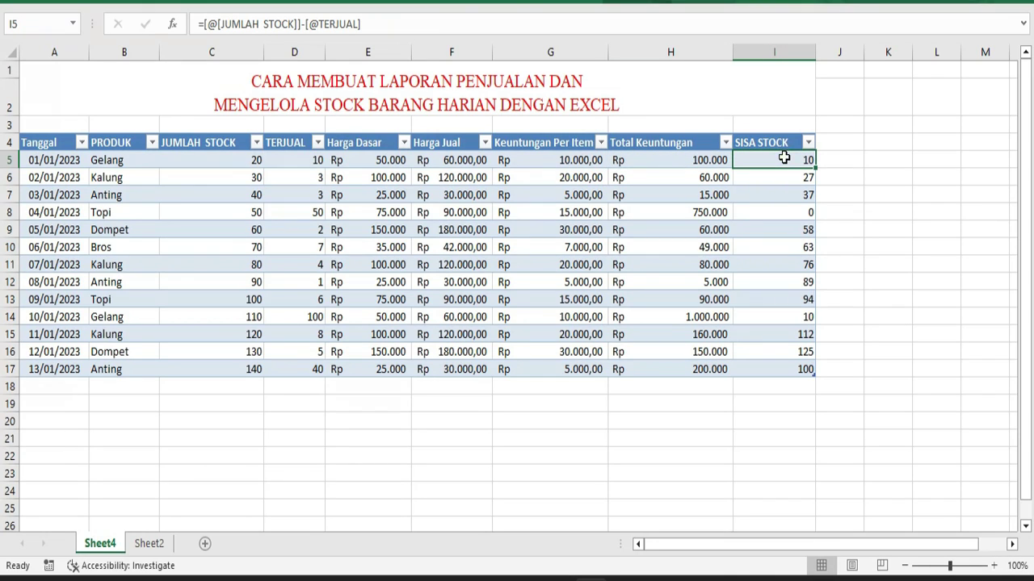
click(216, 159)
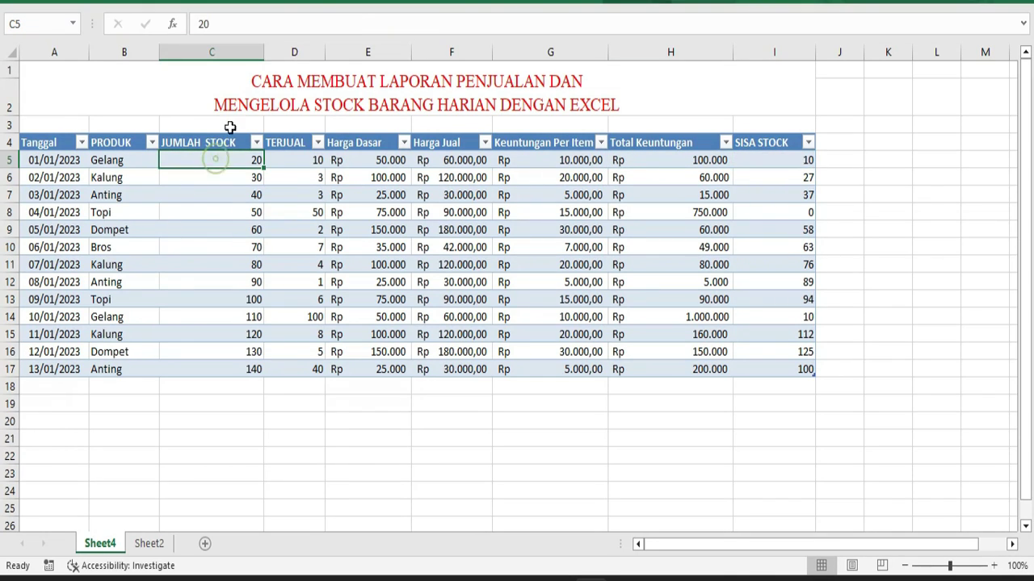
click(314, 159)
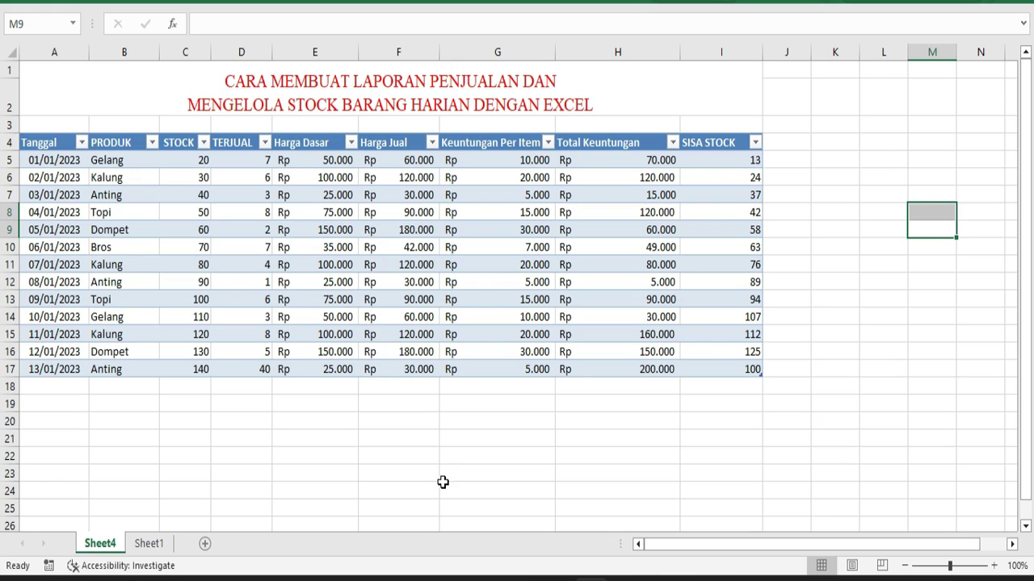
click(432, 456)
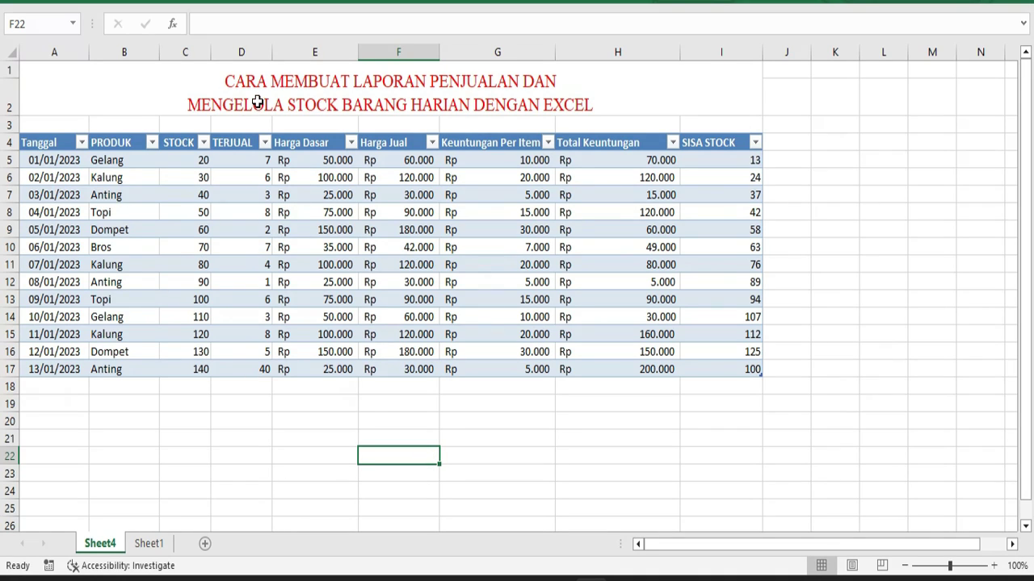
click(485, 81)
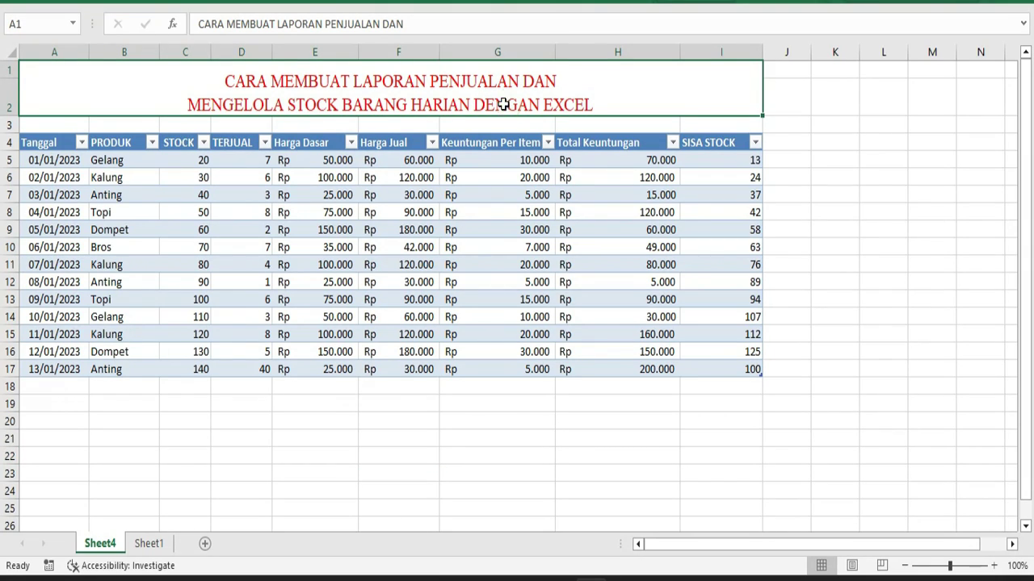
click(137, 337)
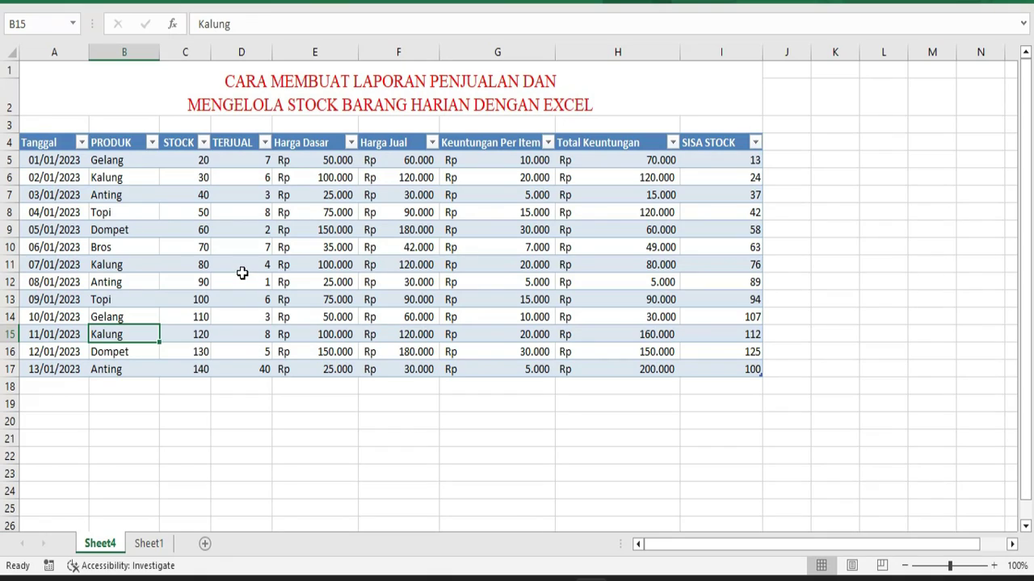
click(189, 197)
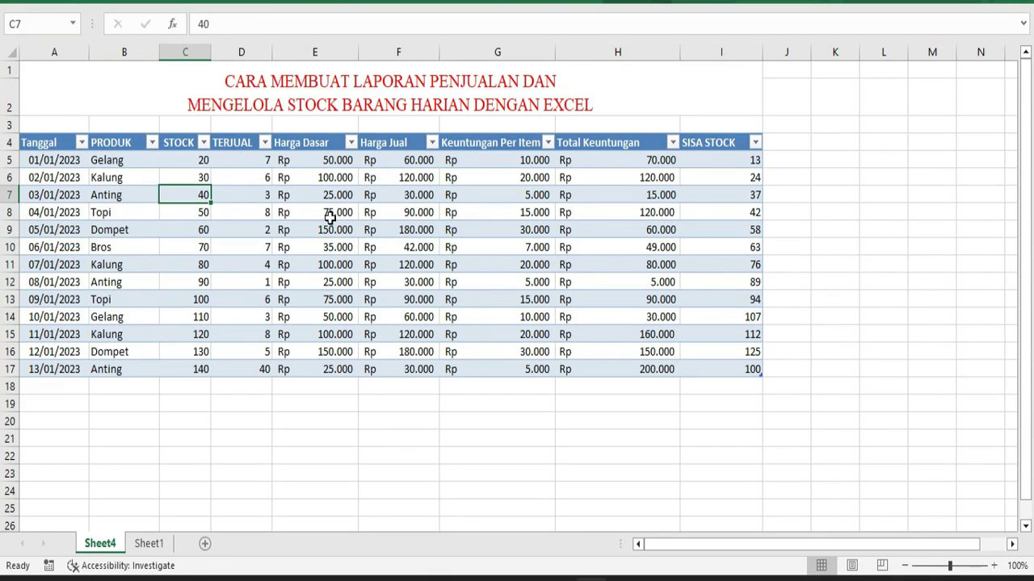
click(262, 210)
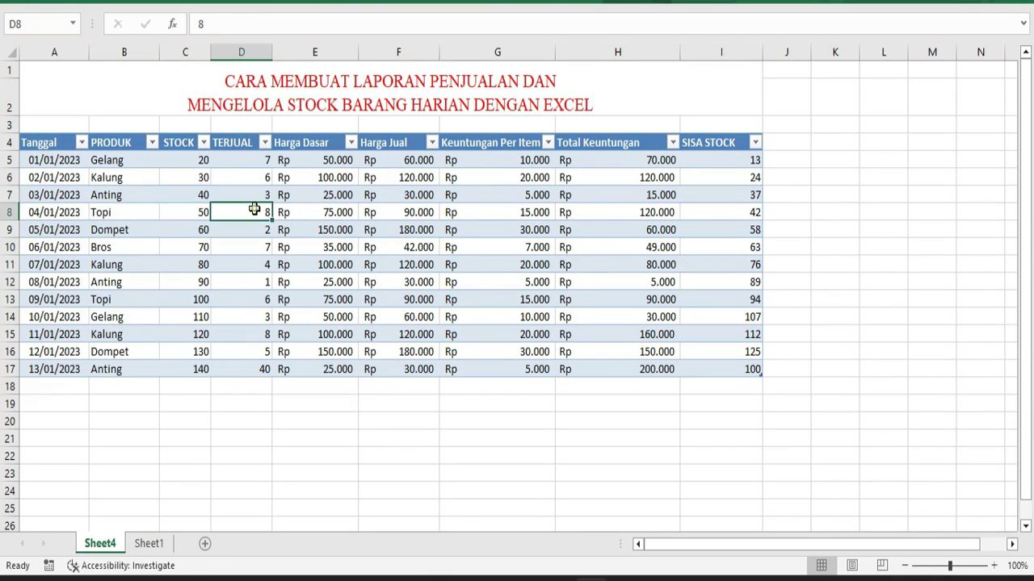
click(133, 165)
click(186, 164)
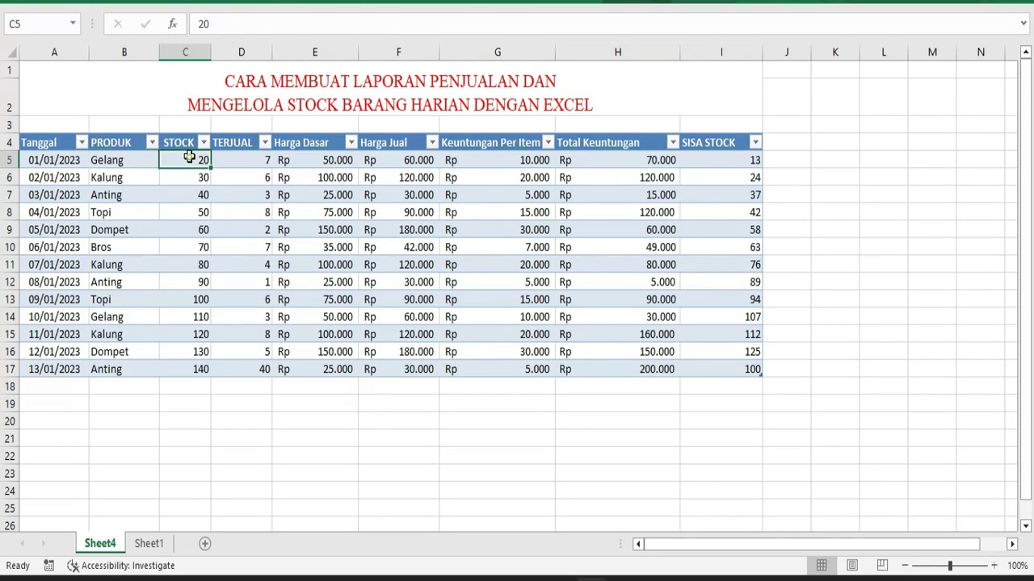
click(263, 161)
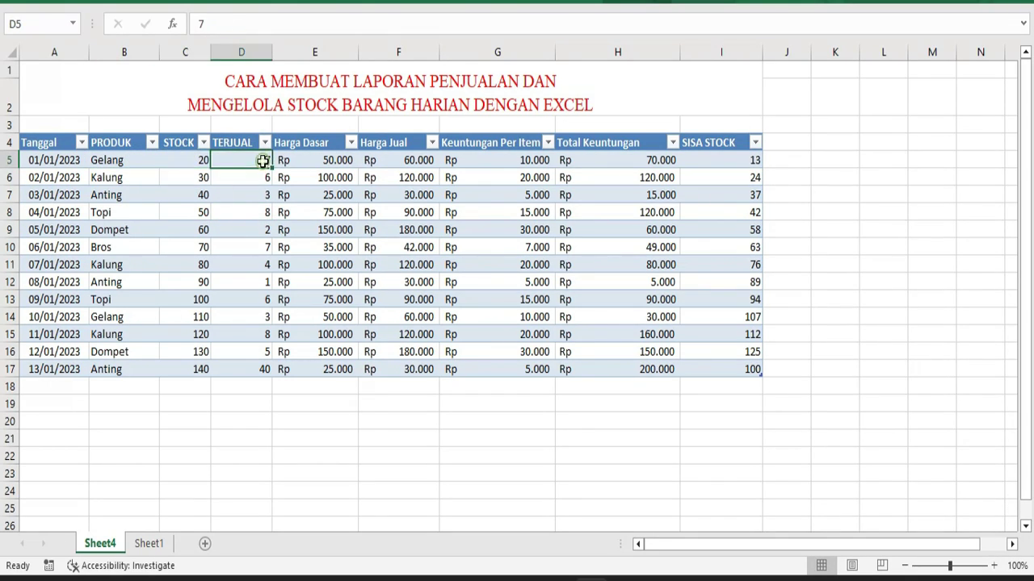
click(311, 159)
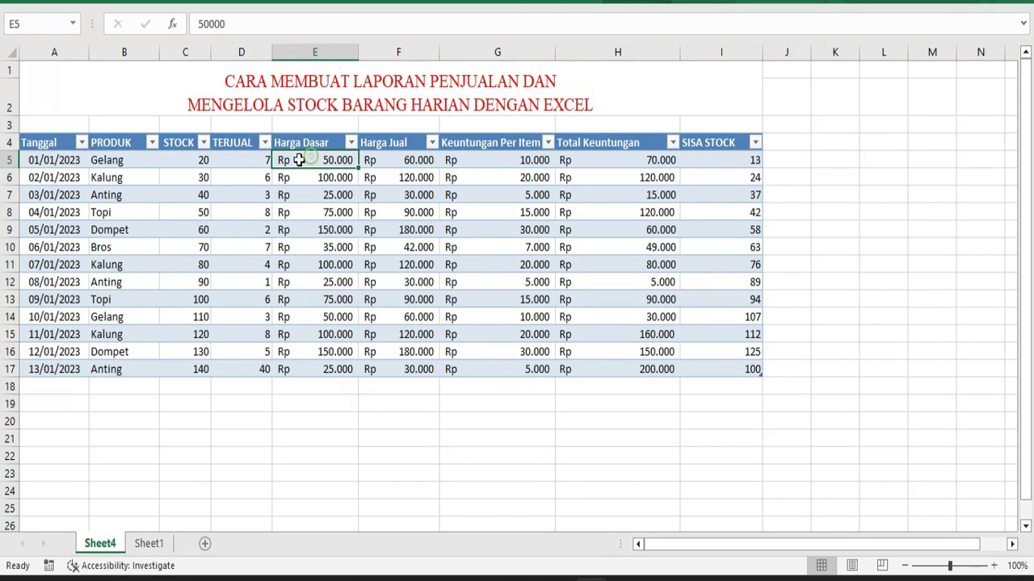
drag(329, 158, 346, 351)
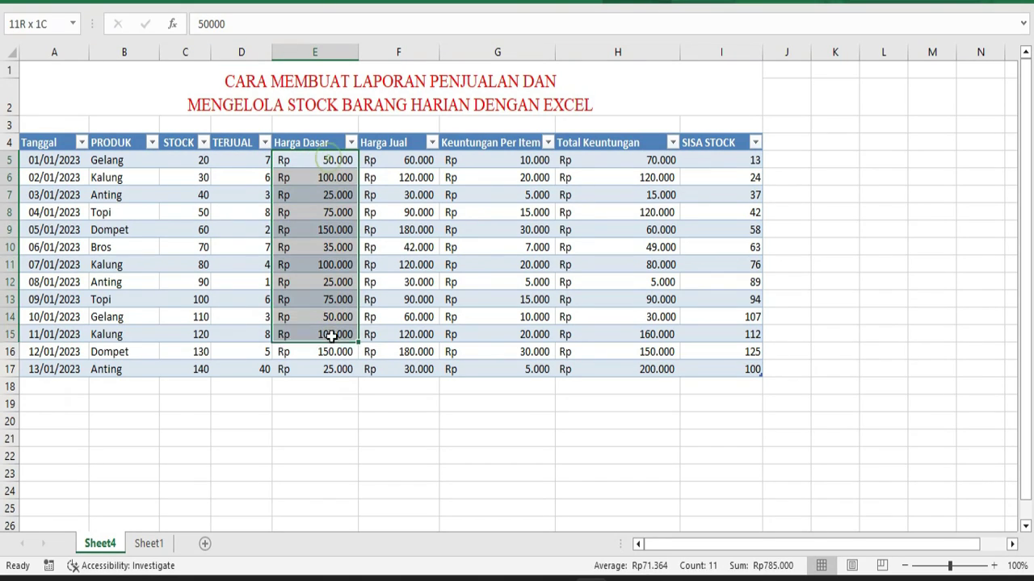
click(415, 301)
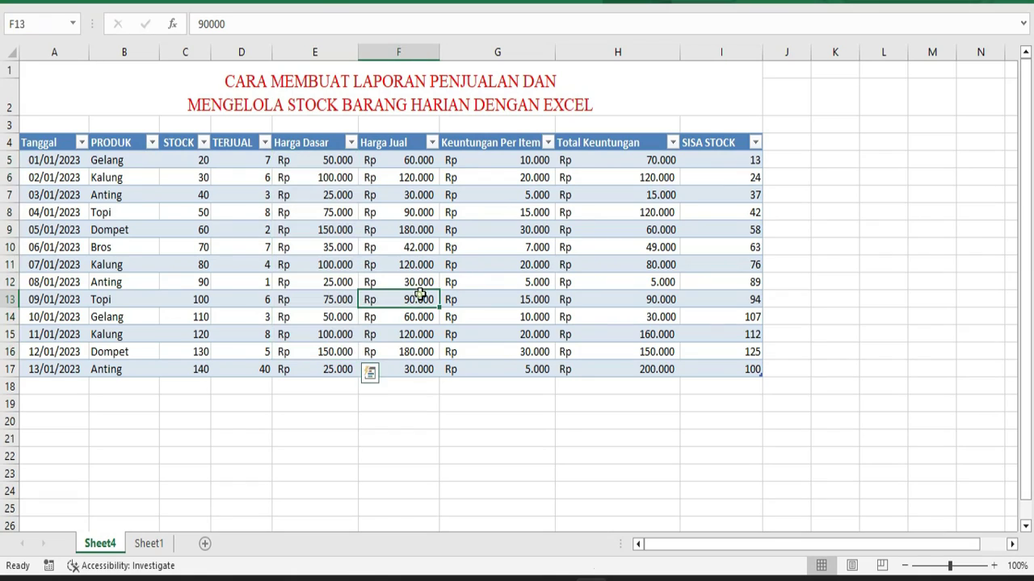
mouse_move(408, 166)
mouse_down()
mouse_move(421, 230)
mouse_move(423, 162)
mouse_move(408, 247)
mouse_move(403, 168)
mouse_move(404, 358)
mouse_up()
click(310, 235)
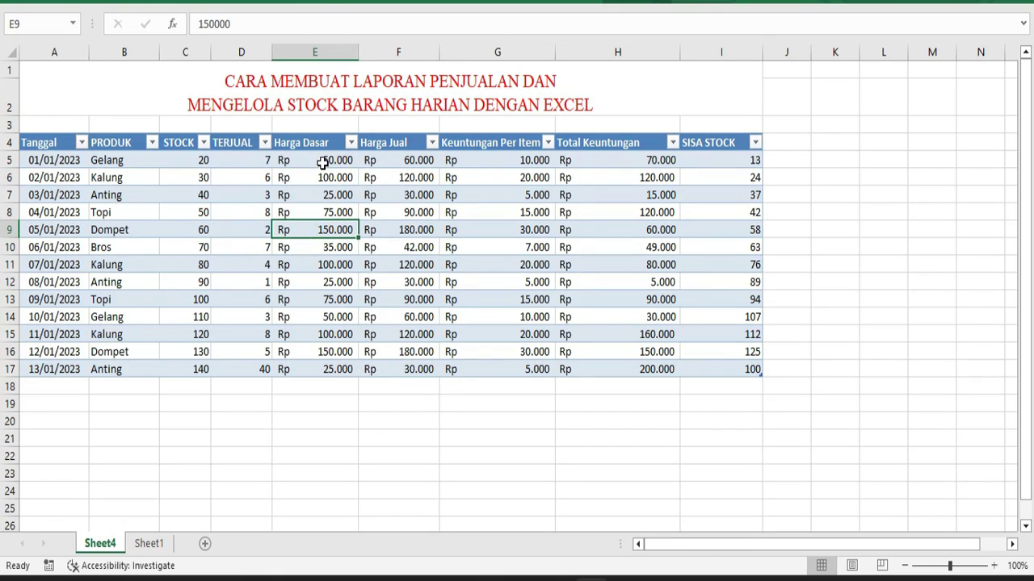
click(322, 161)
click(385, 156)
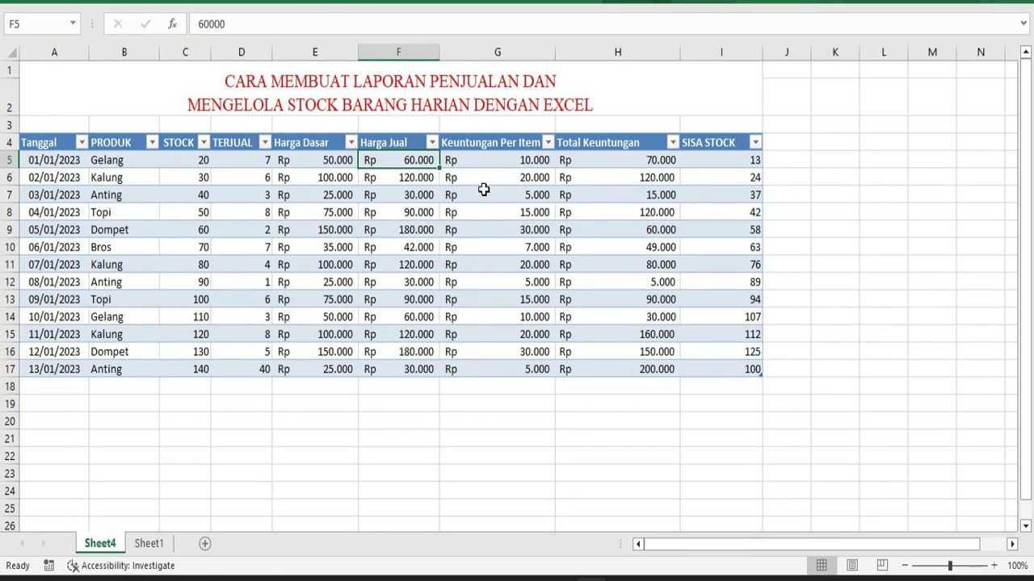
click(482, 162)
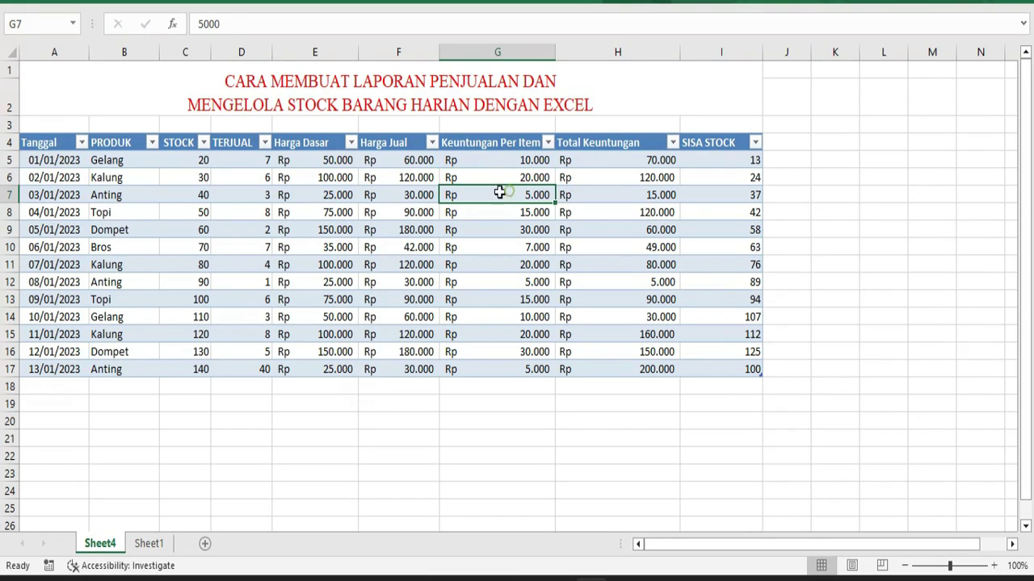
click(510, 192)
click(488, 163)
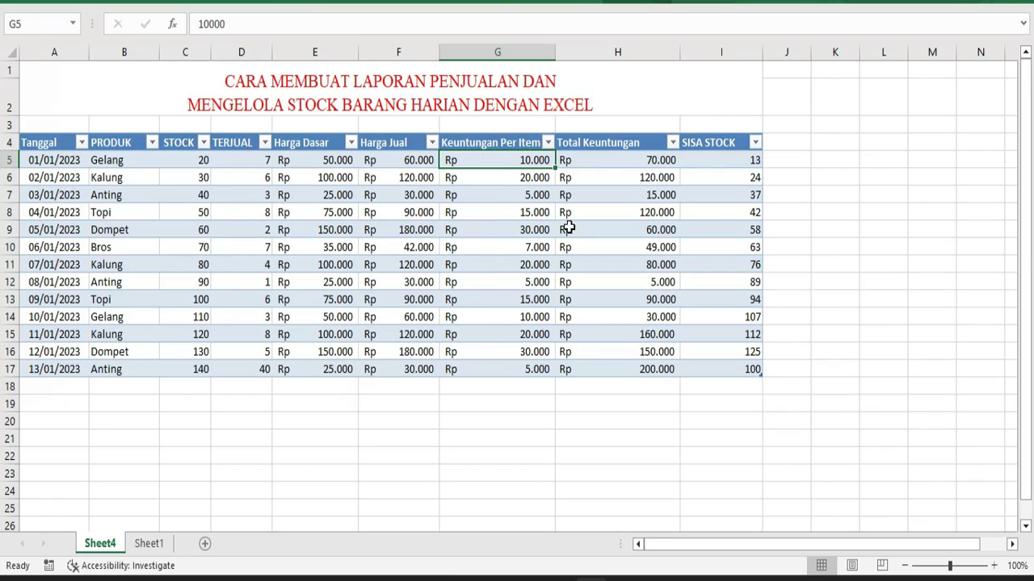
click(603, 164)
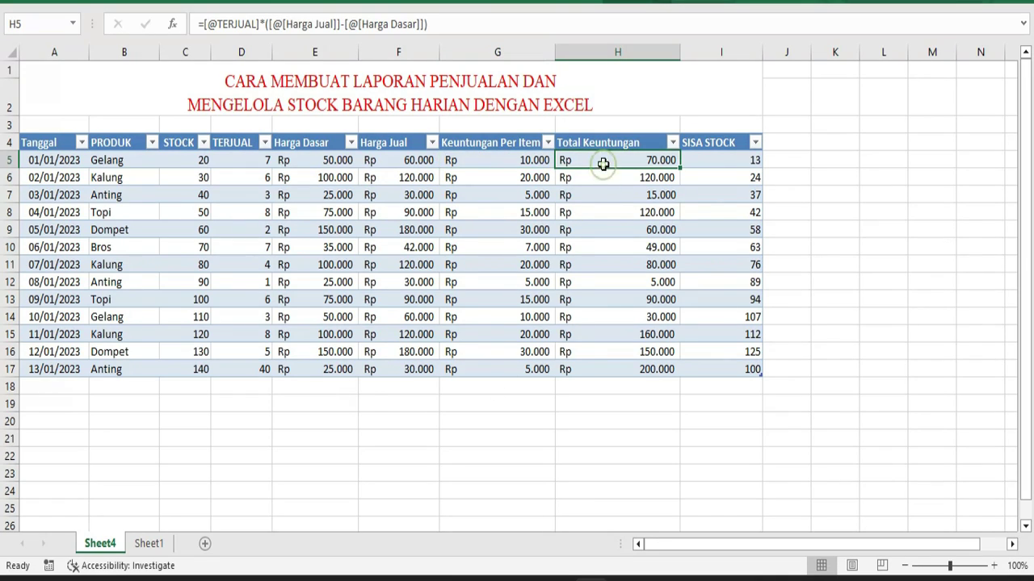
click(715, 163)
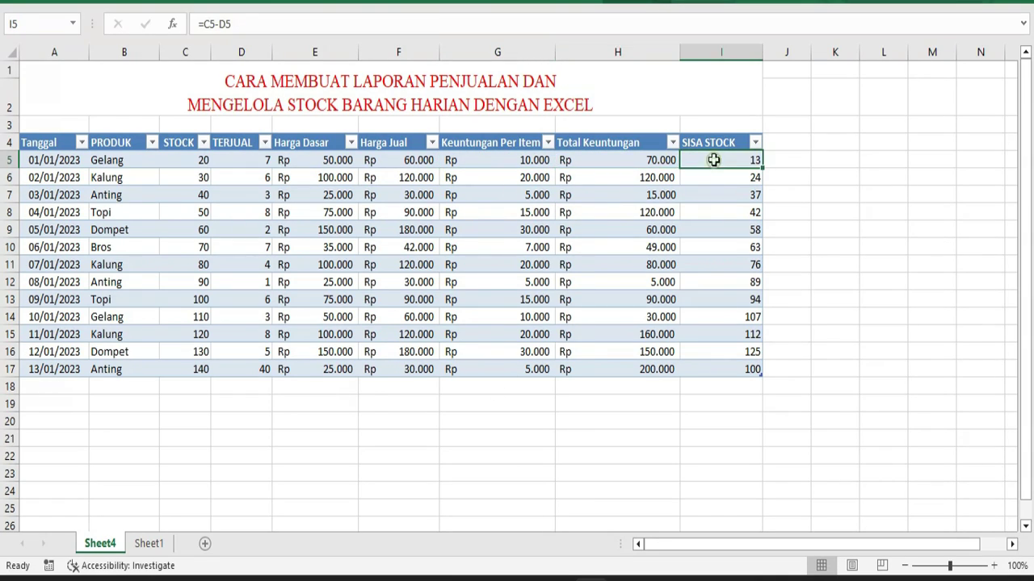
drag(613, 166, 631, 368)
Delete the values in the Total Keuntungan, Keuntungan Per Item and SISA STOCK columns
key(Delete)
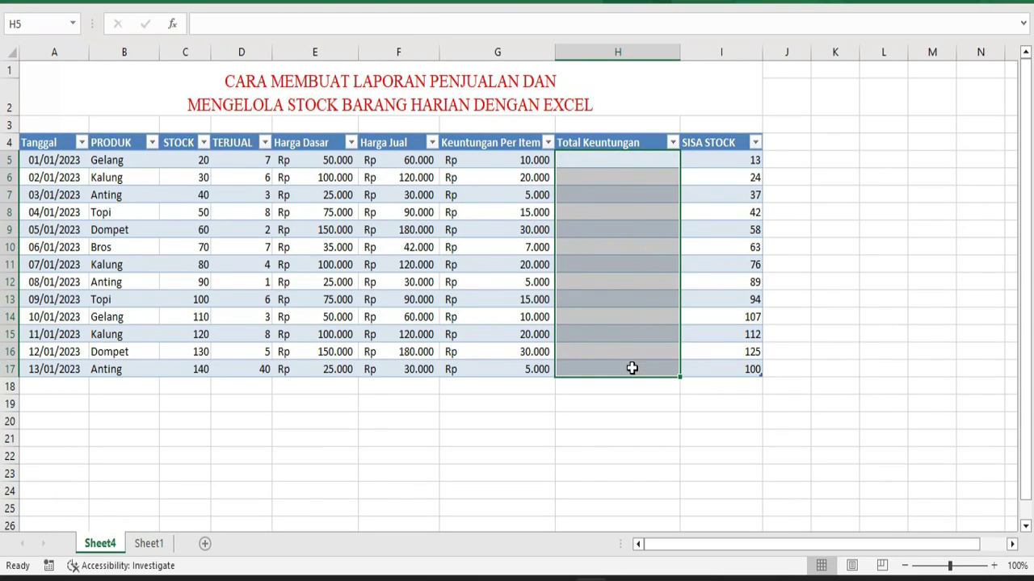
drag(522, 159, 535, 368)
key(Delete)
mouse_move(736, 162)
mouse_down()
mouse_move(728, 320)
mouse_move(740, 365)
mouse_up()
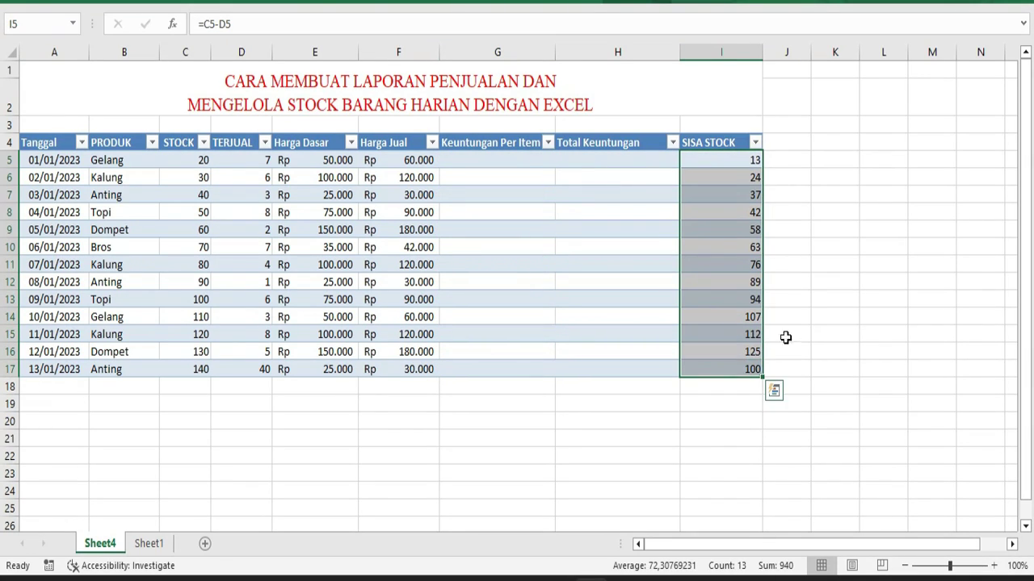
key(Delete)
click(836, 264)
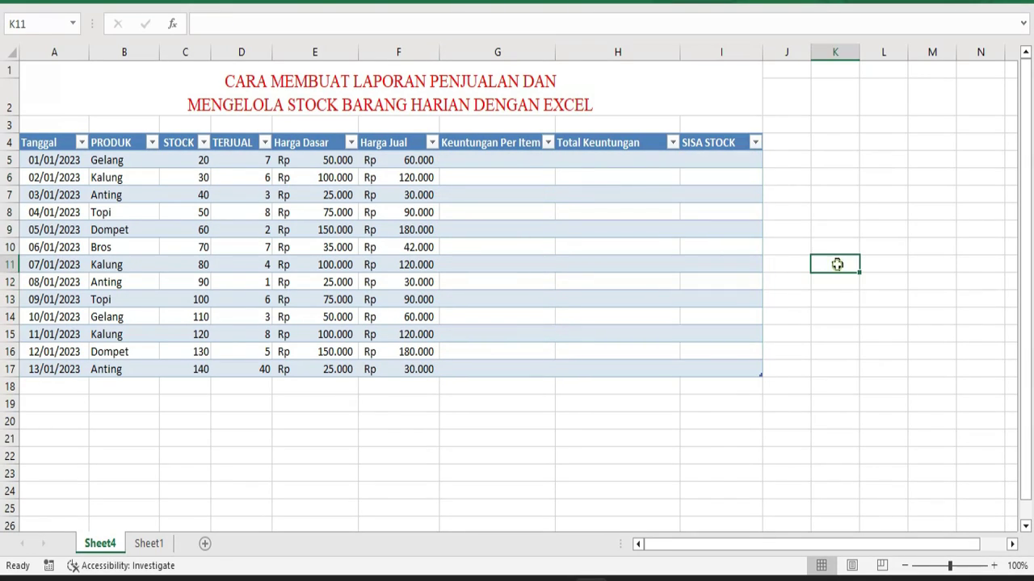
Walk through the Tanggal, PRODUK, STOCK, TERJUAL, Harga Dasar and Harga Jual columns
click(400, 311)
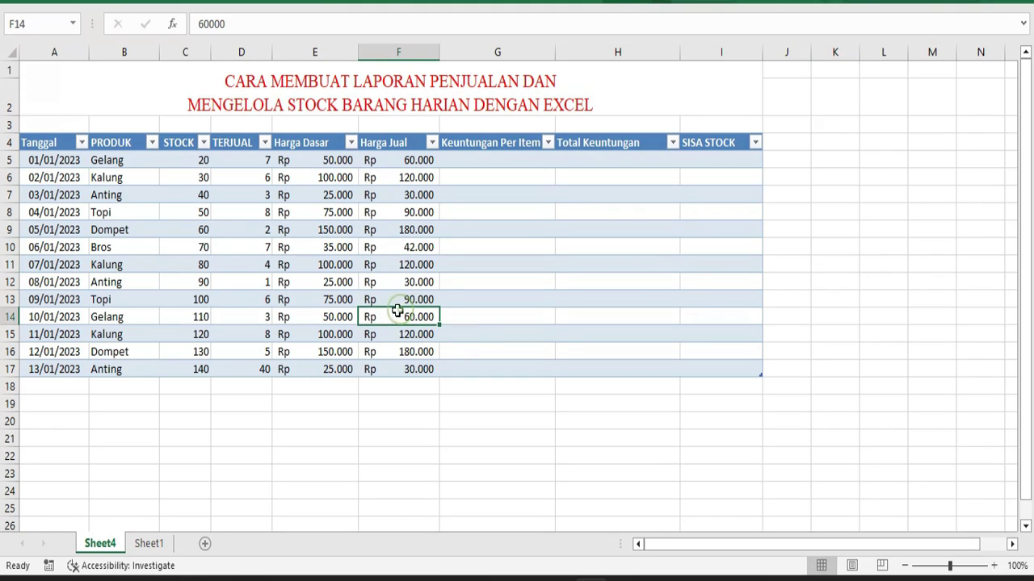
click(316, 200)
click(60, 231)
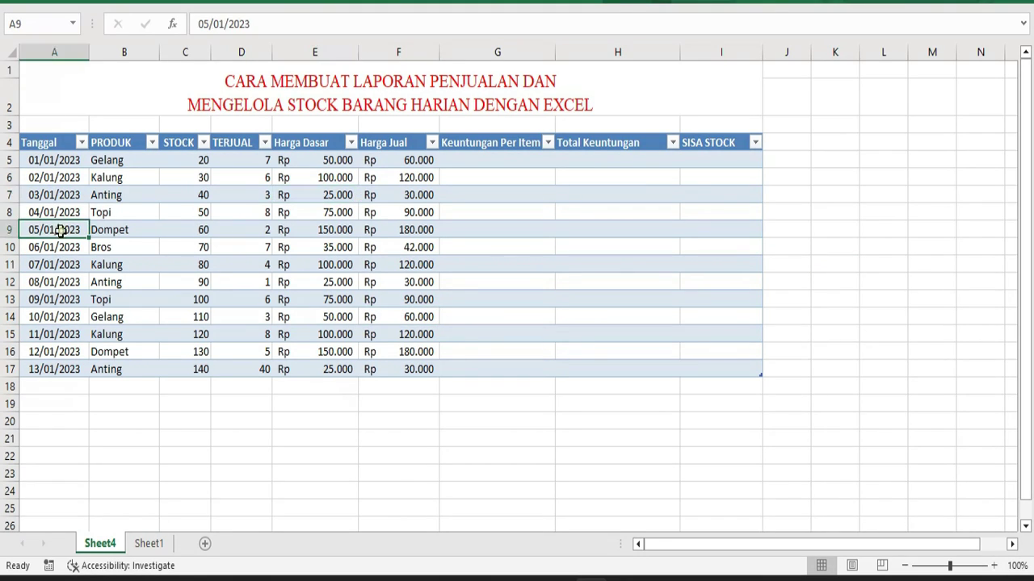
click(43, 146)
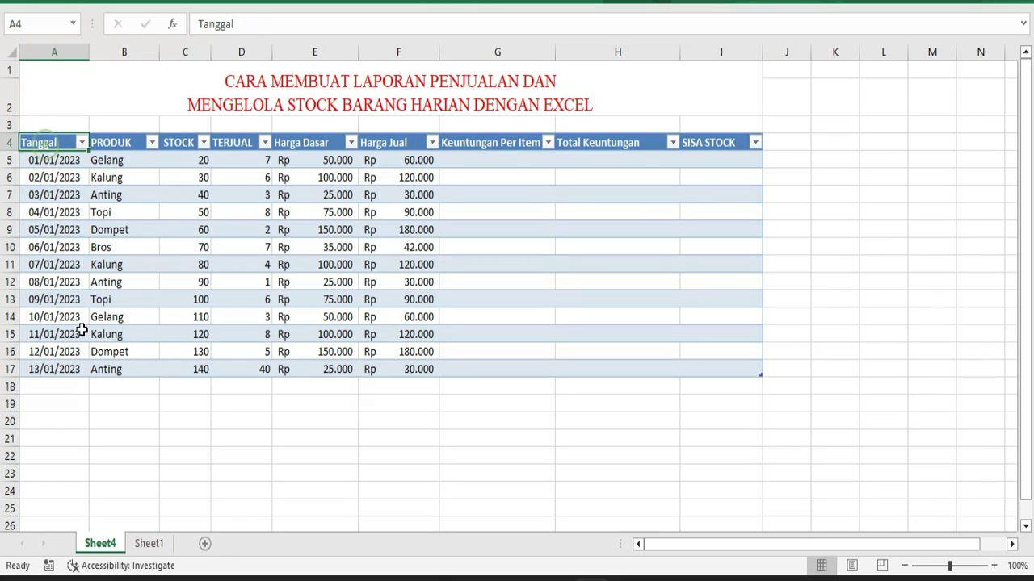
click(131, 145)
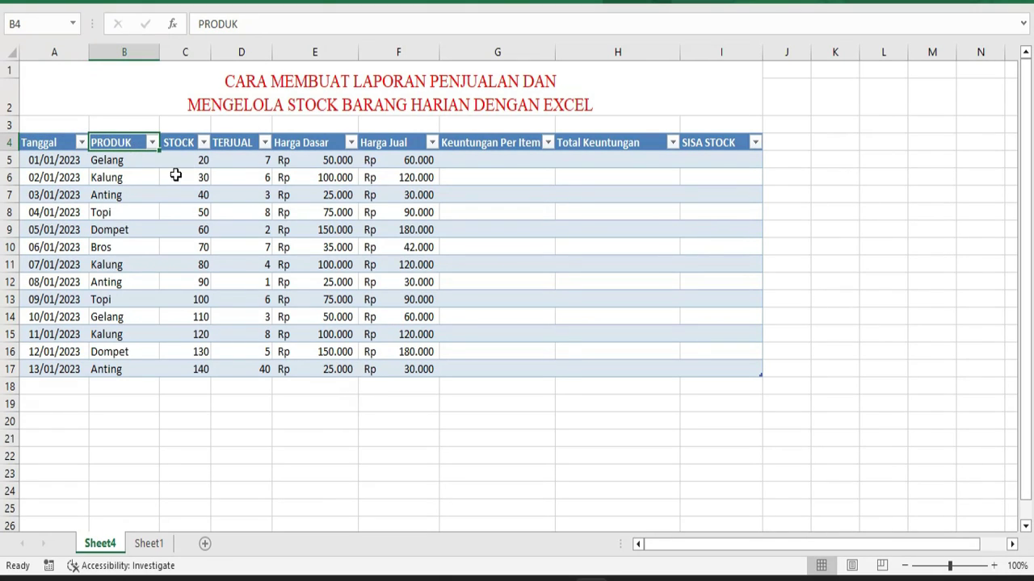
drag(179, 144, 203, 369)
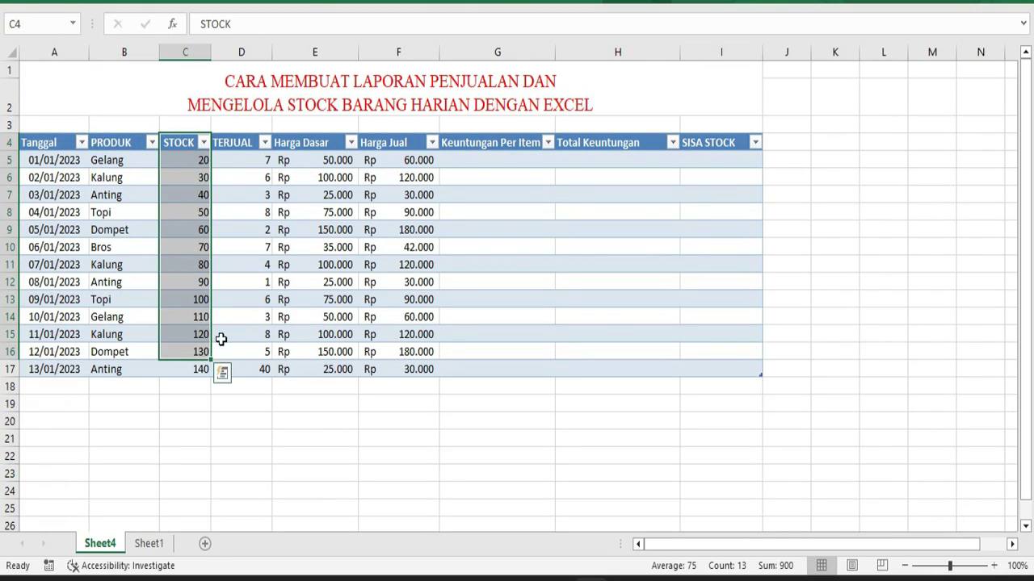
click(243, 143)
drag(243, 144, 247, 369)
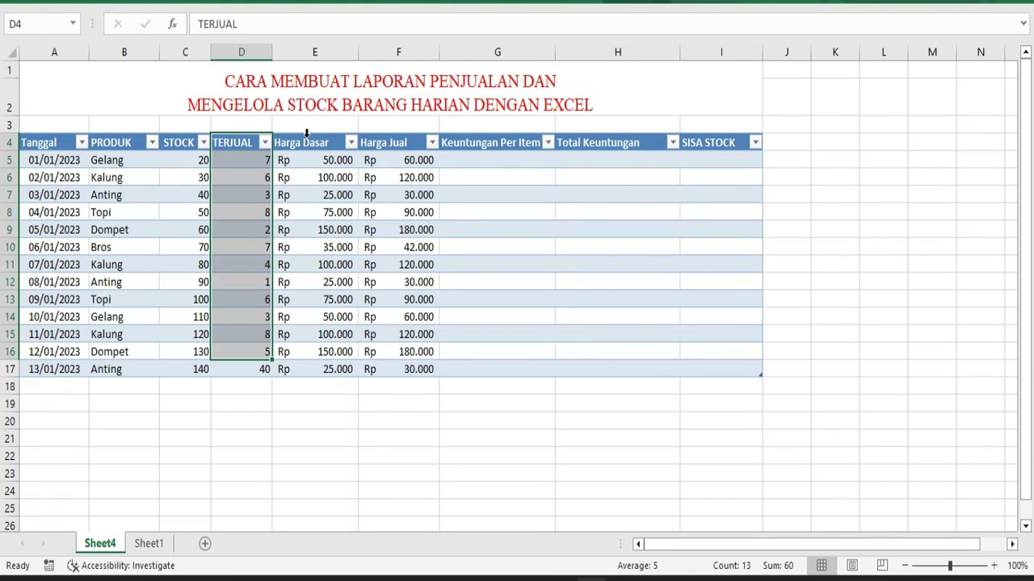
drag(306, 143, 324, 317)
drag(370, 144, 396, 361)
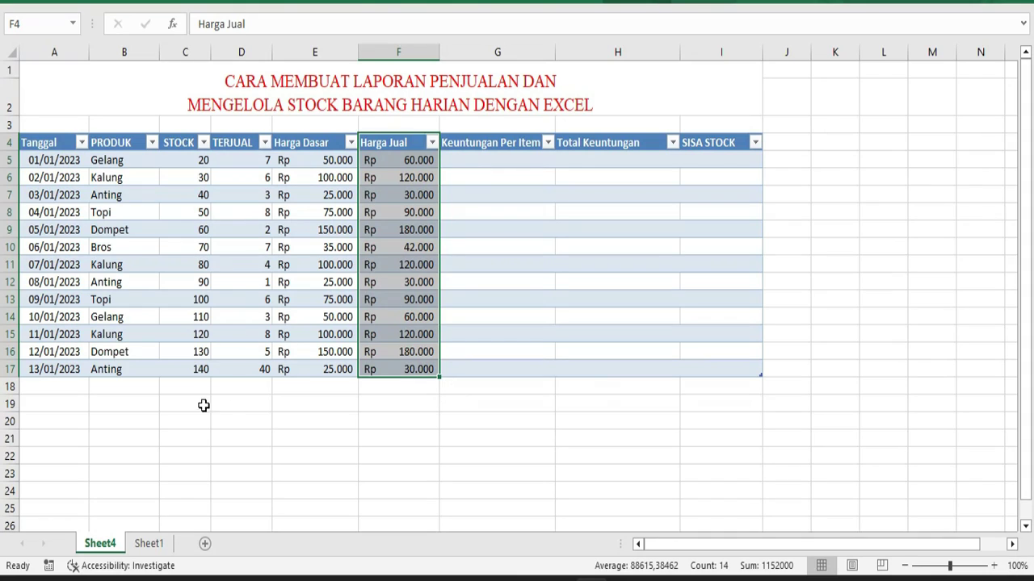
Permanently delete Sheet1 and insert a new blank Sheet2 beside Sheet4
click(147, 543)
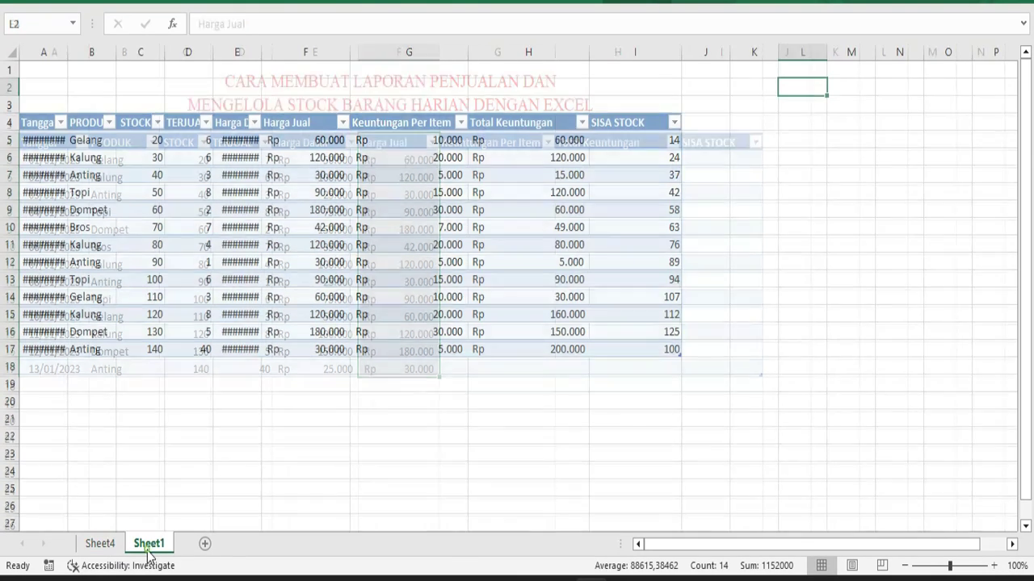
right_click(150, 546)
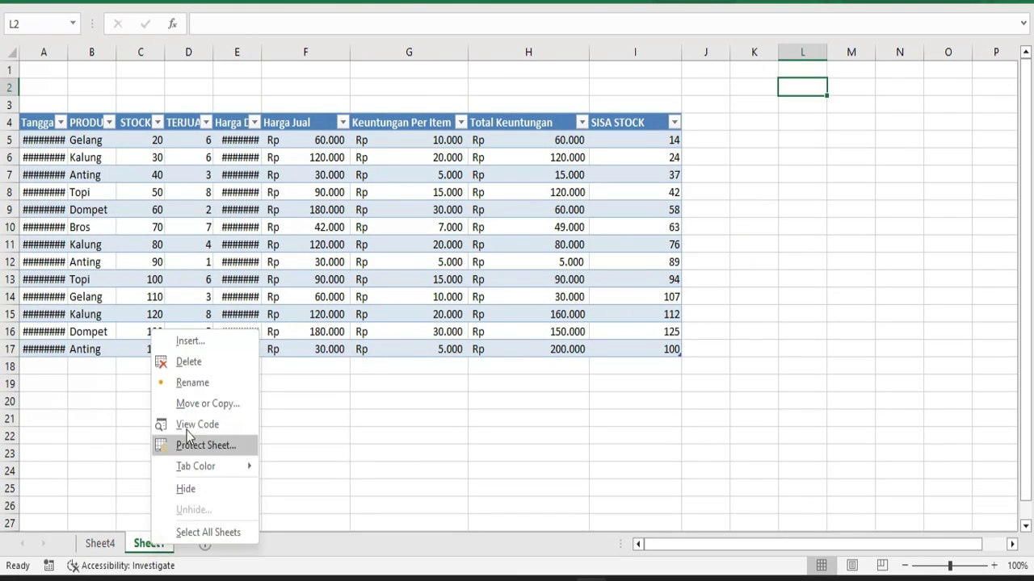
click(199, 363)
click(490, 316)
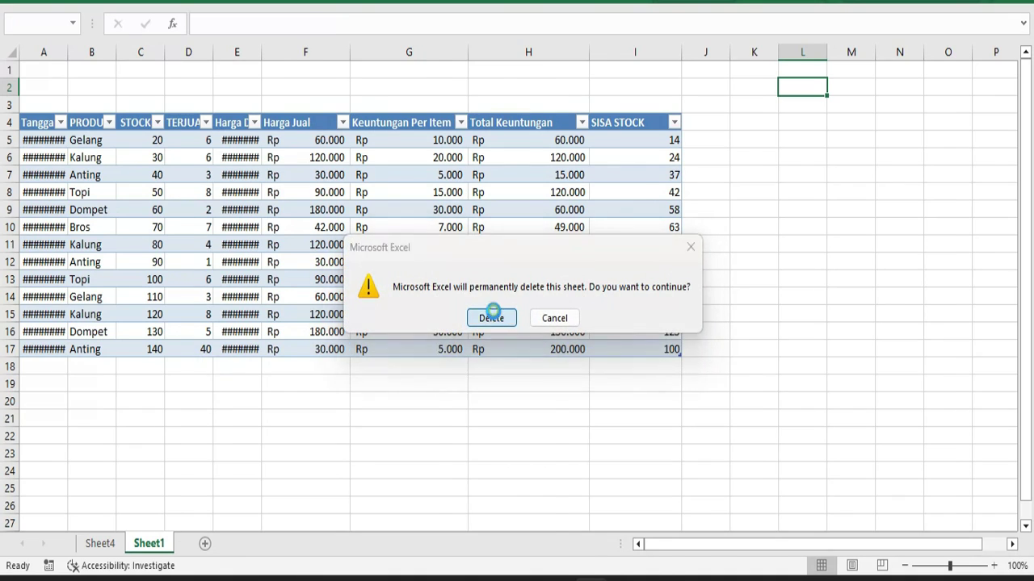
click(156, 544)
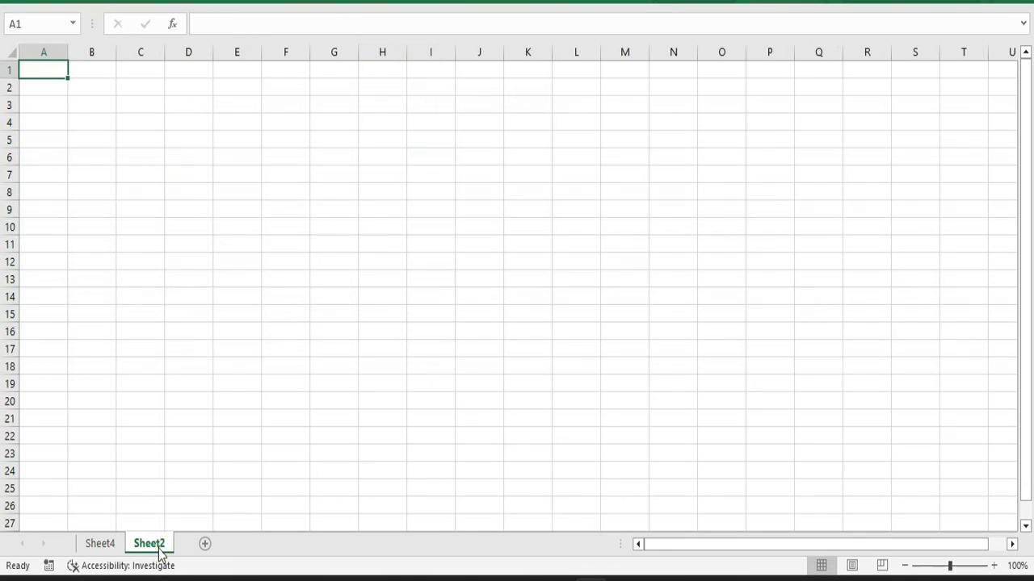
click(128, 209)
Enter the headers TANGGAL in B5 and PRODUK in C5 on Sheet2
click(83, 140)
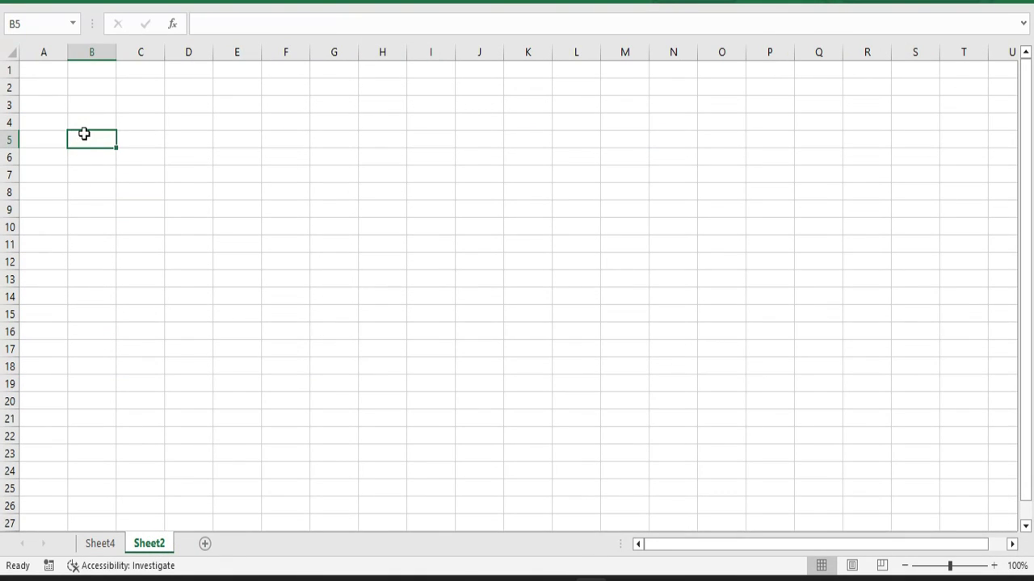
click(100, 543)
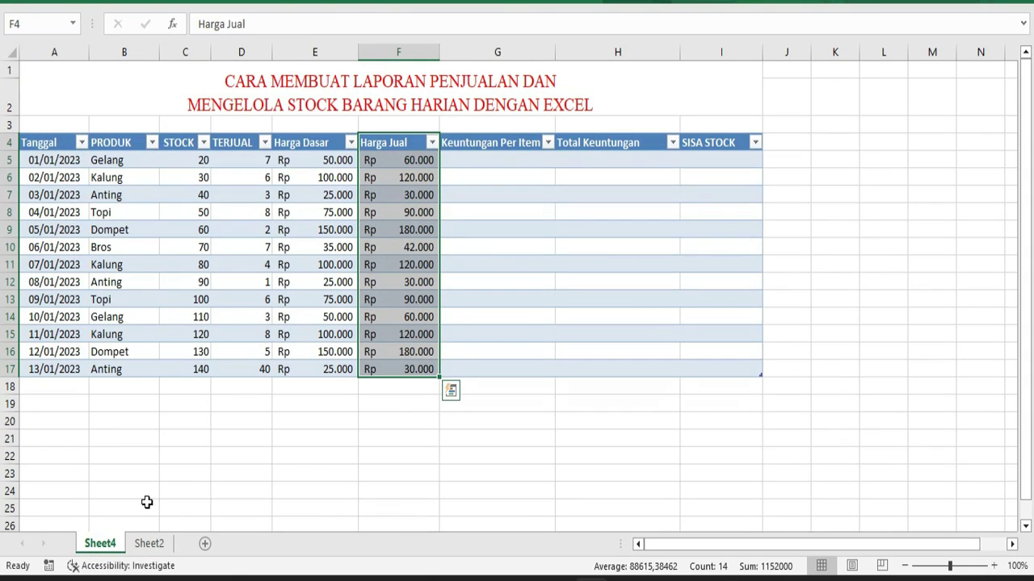
click(149, 544)
text(TAN)
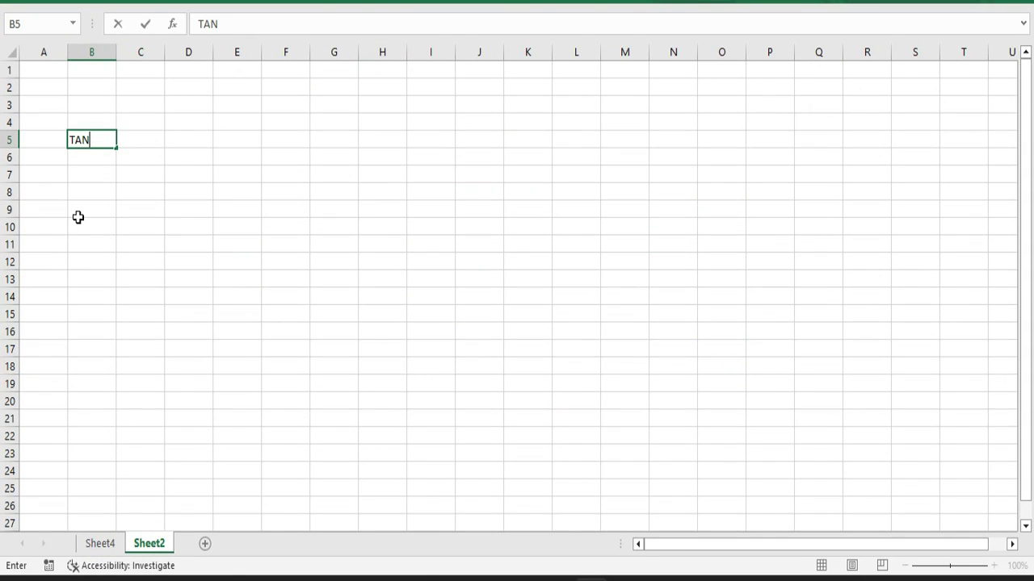
text(GGAL)
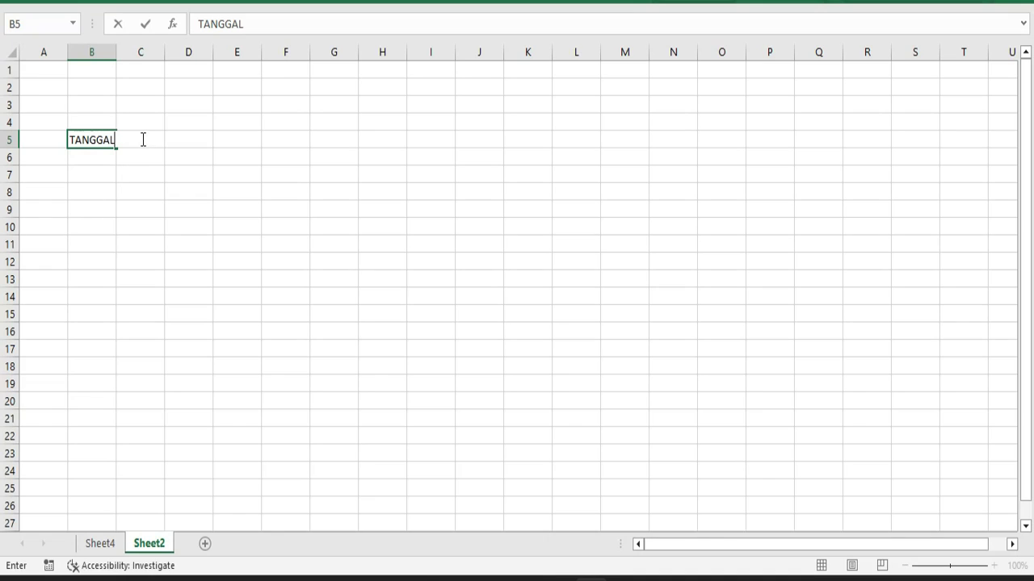
click(152, 177)
click(142, 140)
click(100, 544)
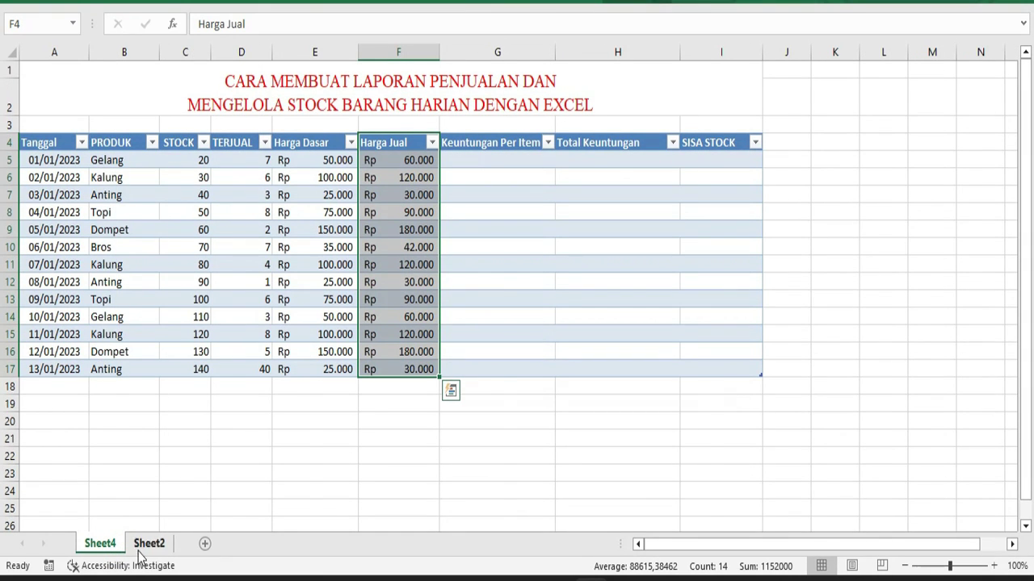
click(147, 544)
text(PRODUK)
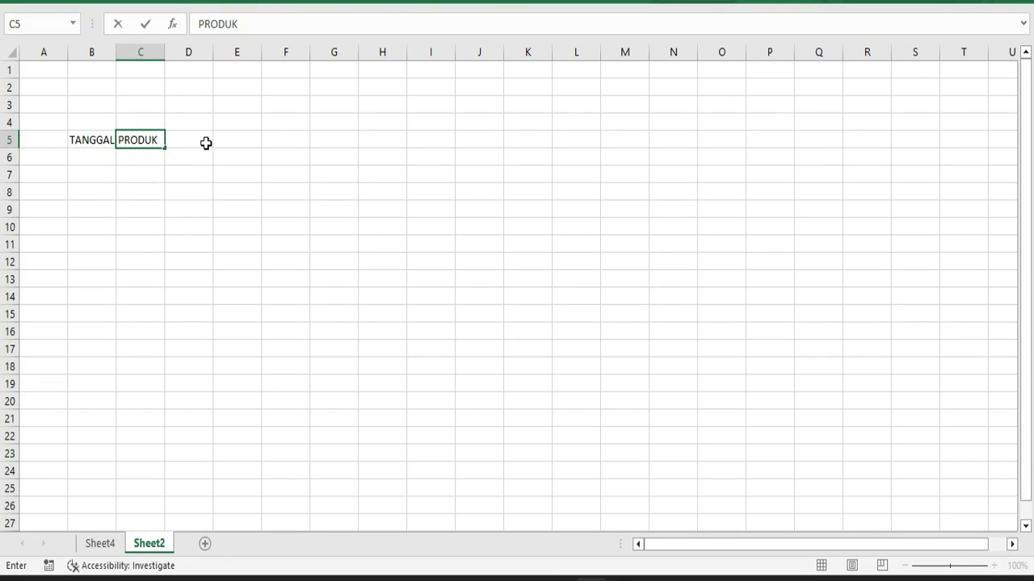
click(206, 143)
Add STOCK in D5 and JUMLAH TERJUAL in E5, widening column E to fit
text(STOCK)
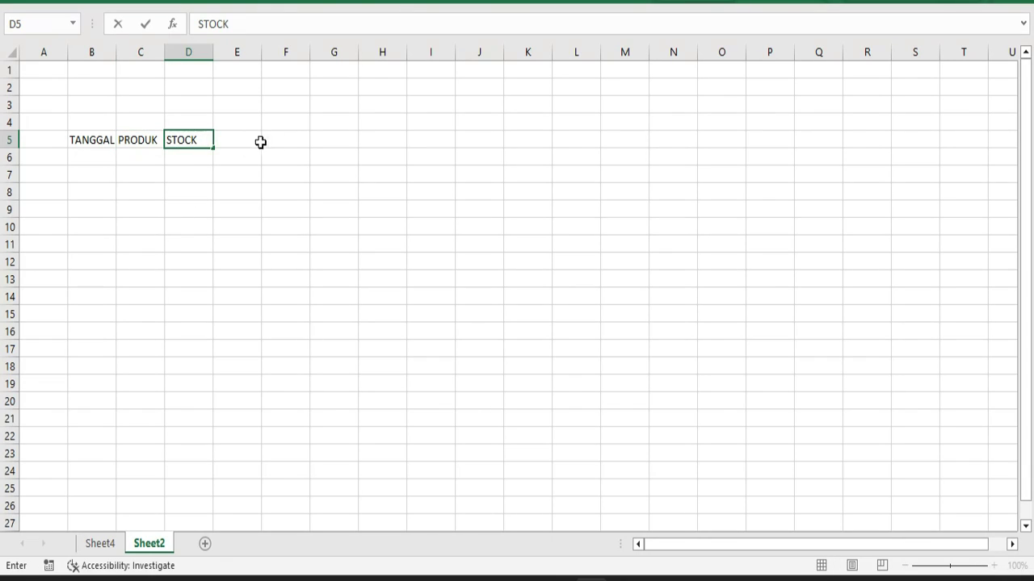
click(240, 140)
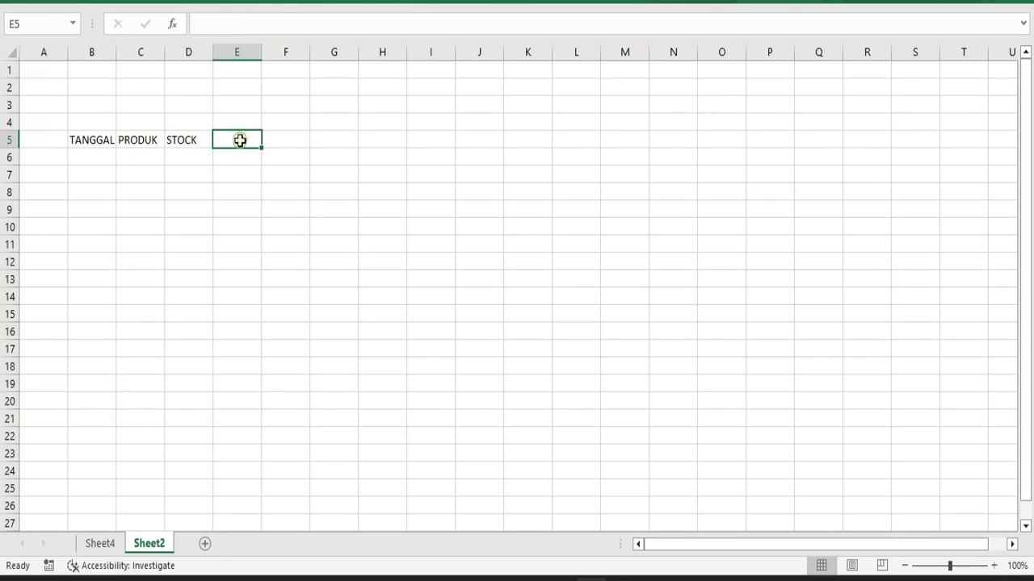
text(TERJUAL)
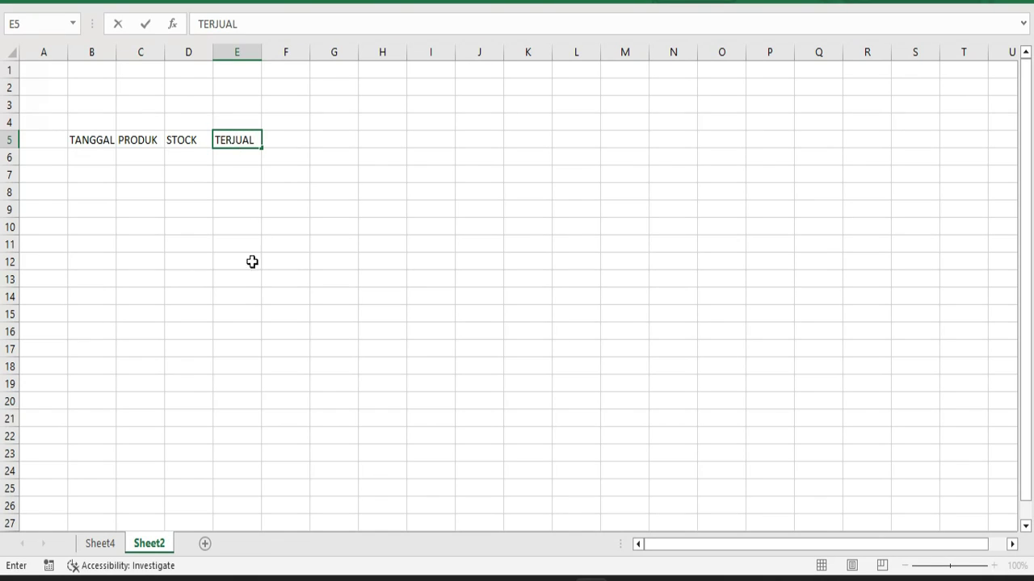
click(259, 176)
click(229, 139)
double_click(217, 140)
text(JUM)
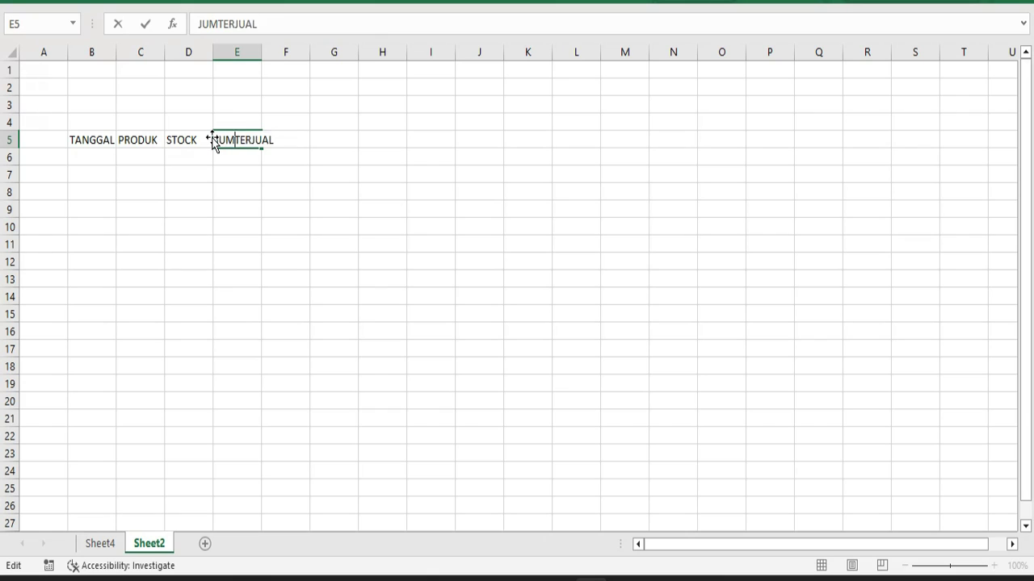
text(LAH)
click(330, 223)
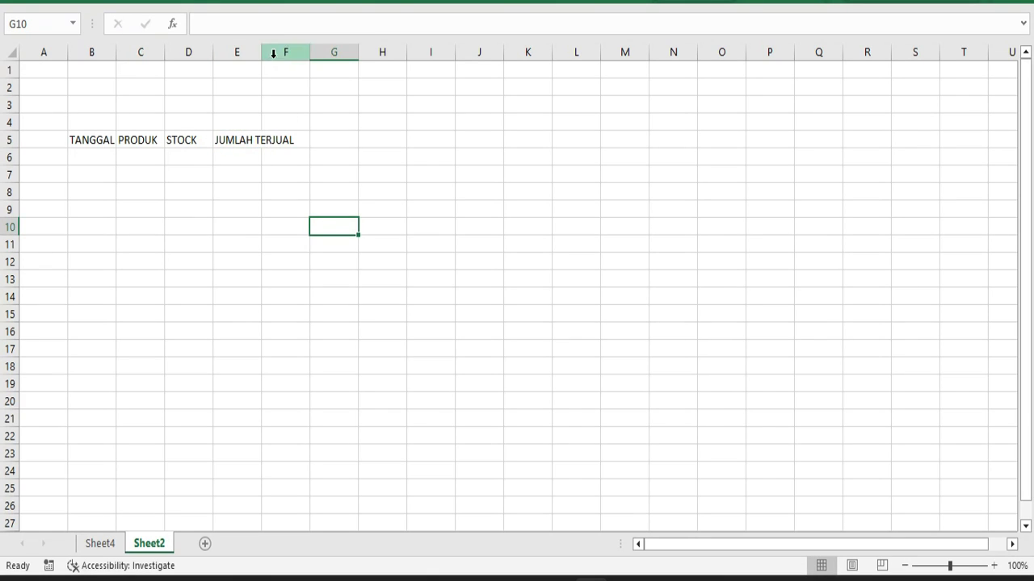
drag(261, 51, 298, 56)
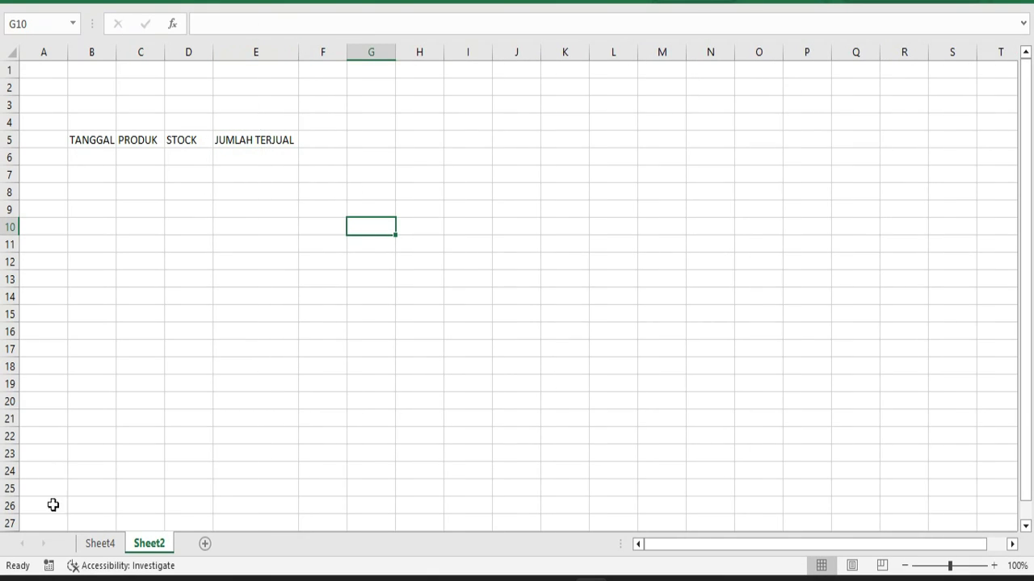
click(100, 545)
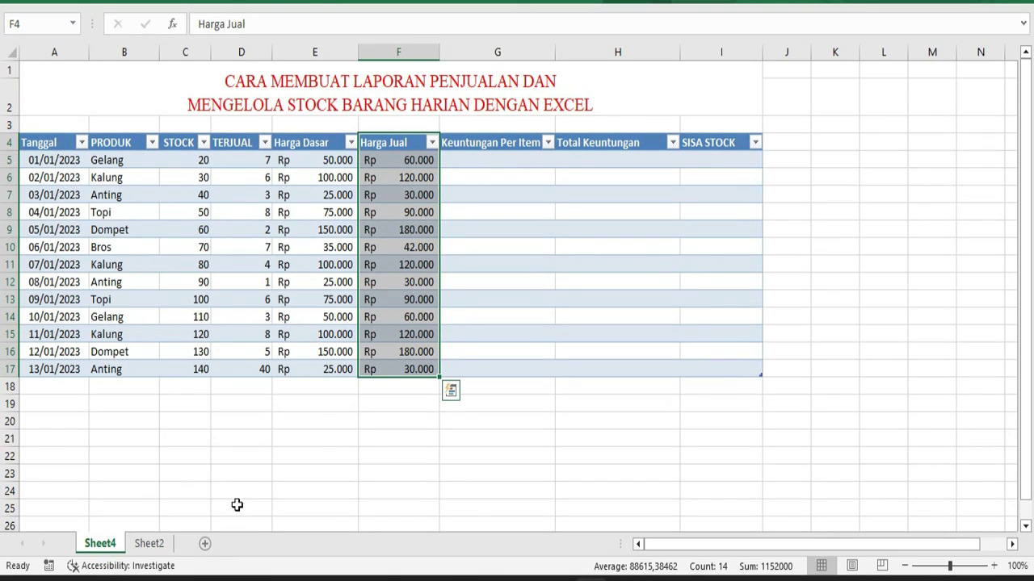
click(159, 546)
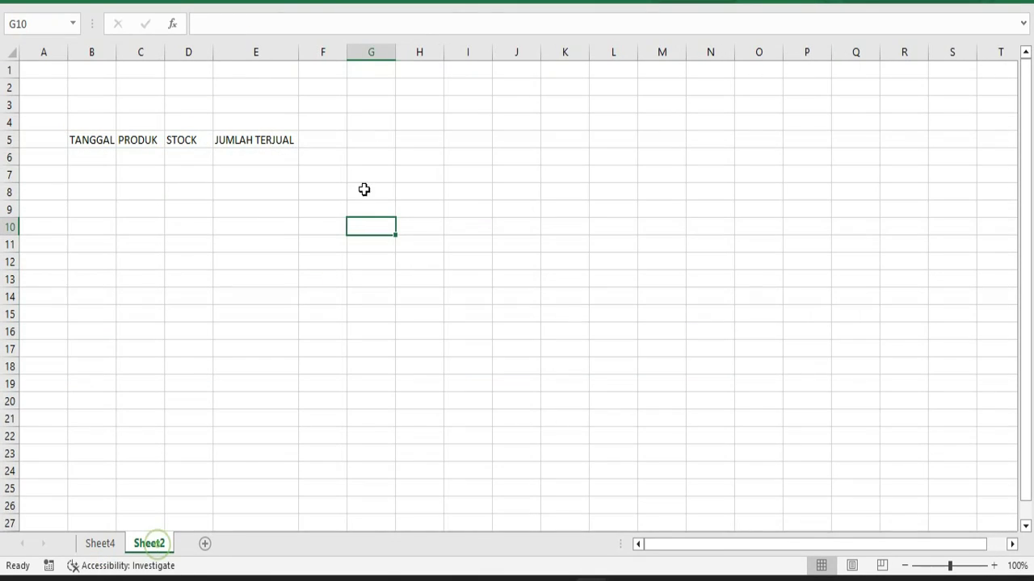
Enter HARGA DASAR in F5 and widen column F to fit
click(335, 140)
text(HARGA DASR)
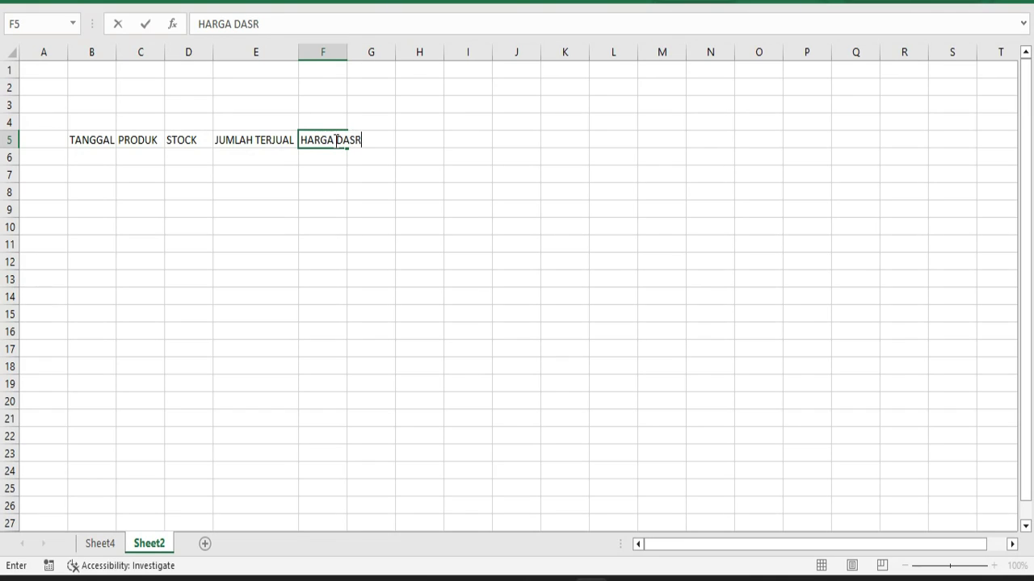
text(A)
text(R)
click(388, 191)
drag(348, 51, 380, 51)
click(103, 545)
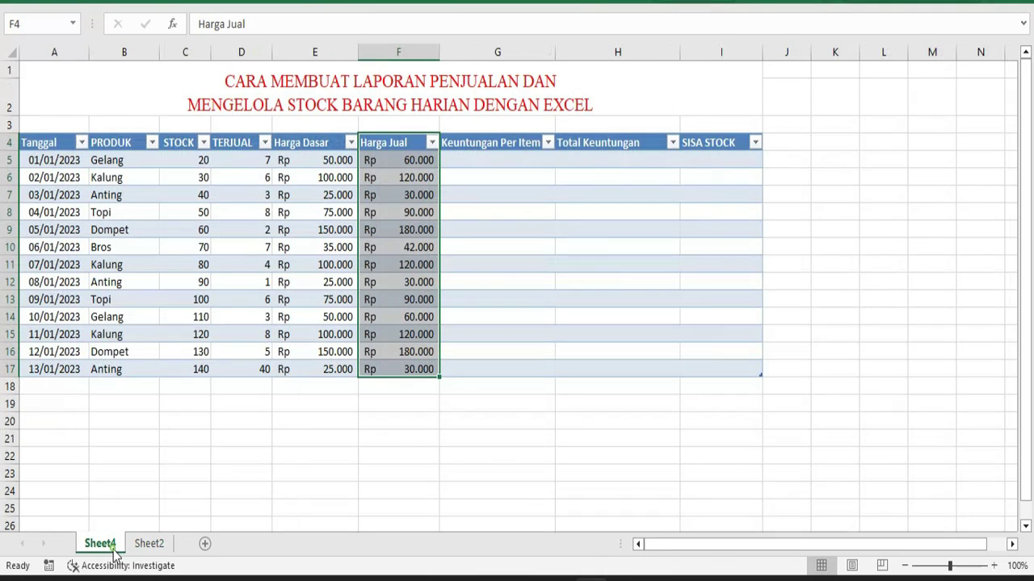
click(149, 543)
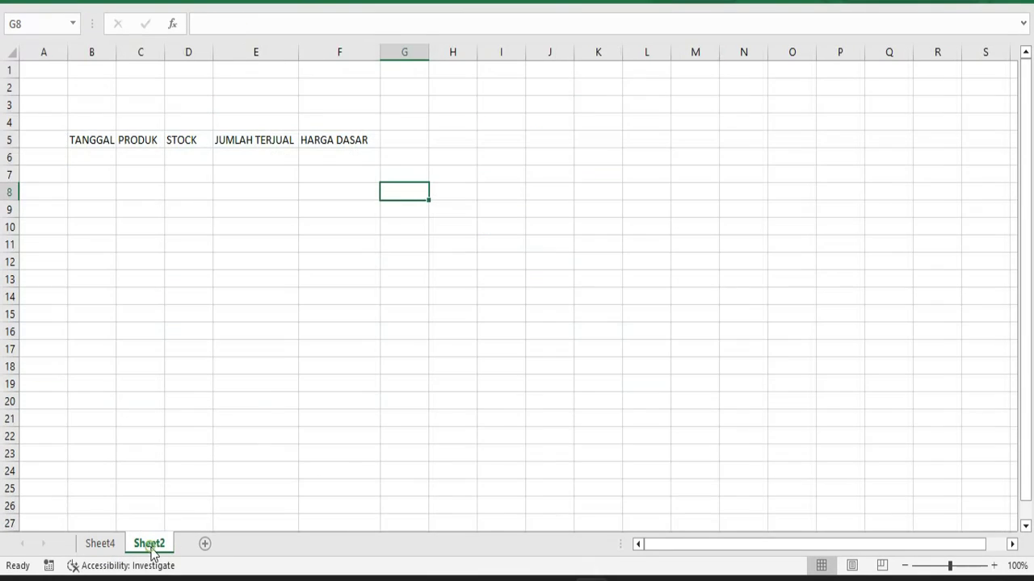
Enter HARGA JUAL in G5 and widen column G to fit
click(406, 136)
text(HARGA JUAL)
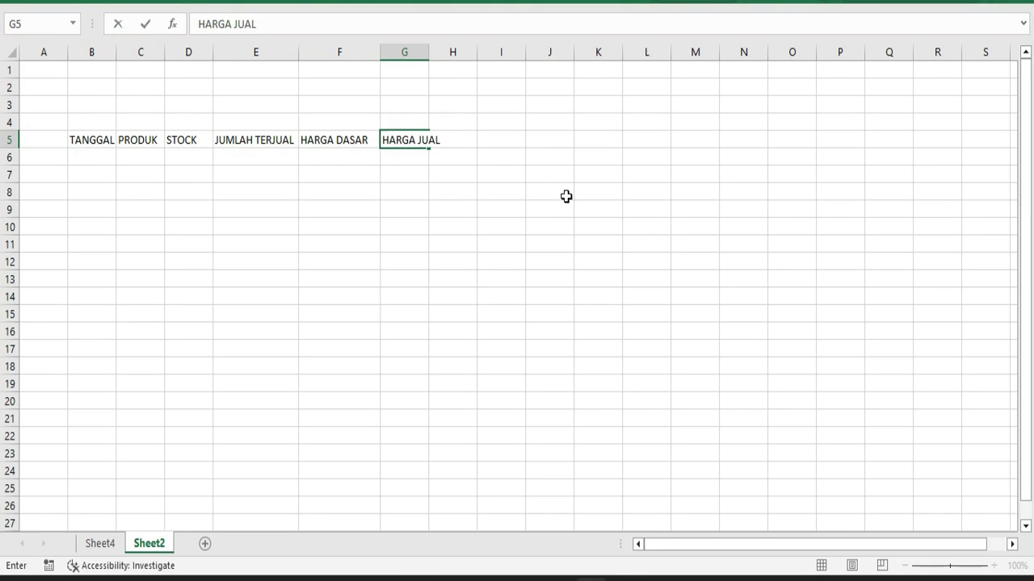
click(566, 194)
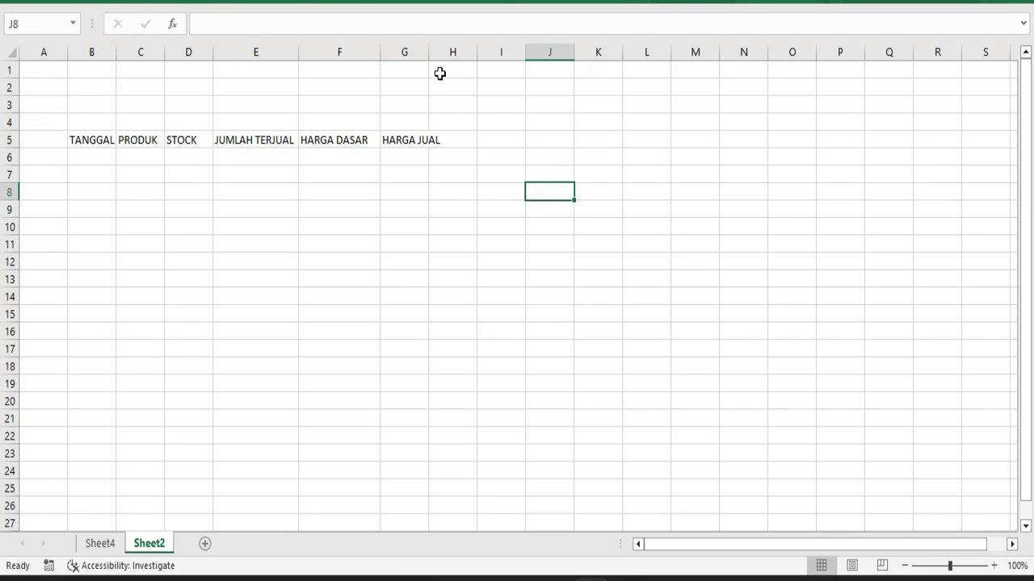
drag(429, 52, 458, 52)
click(100, 544)
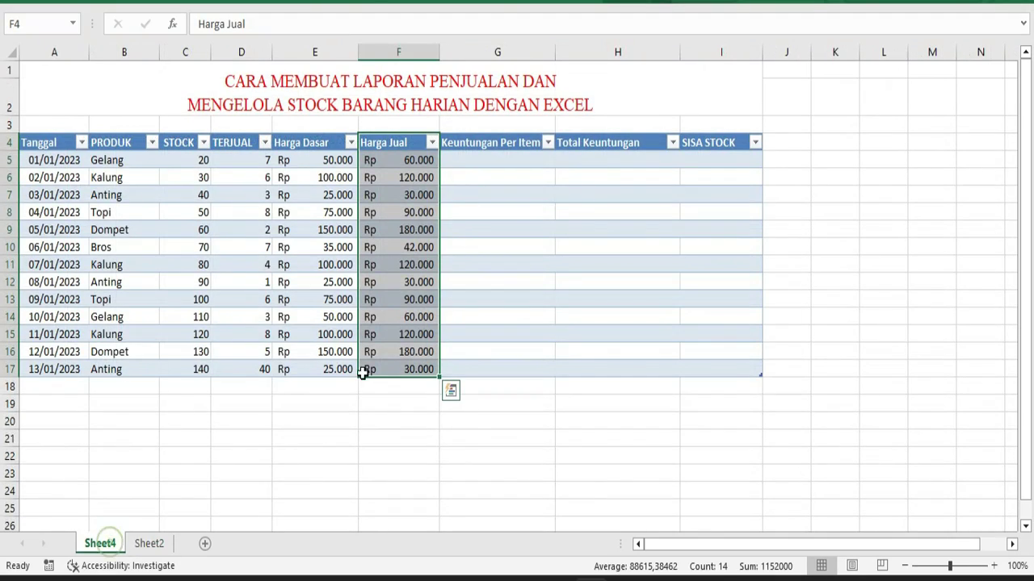
click(158, 545)
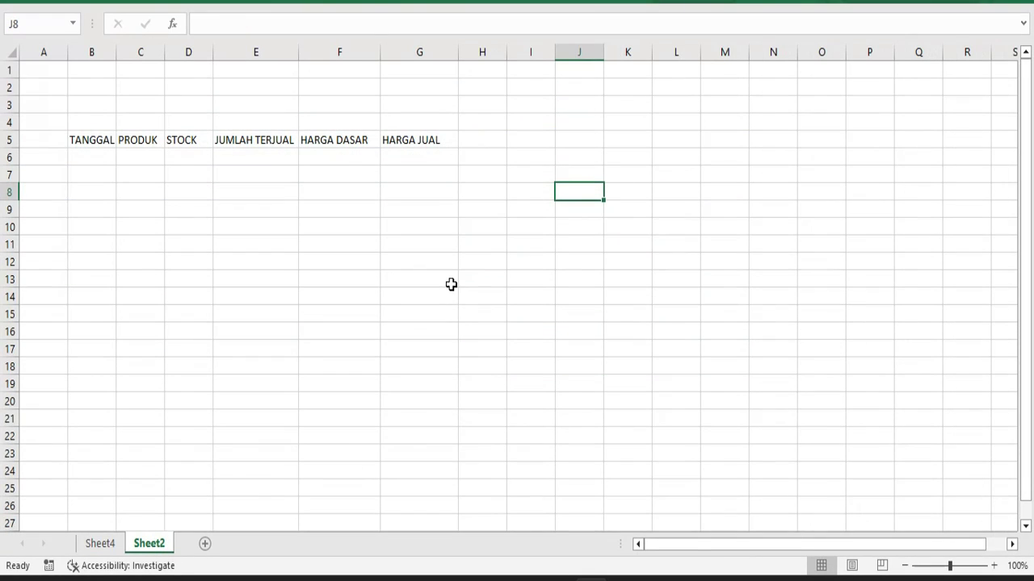
Enter KEUNTUNGAN PER ITEM in H5 and widen column H to fit
click(494, 144)
text(KEU)
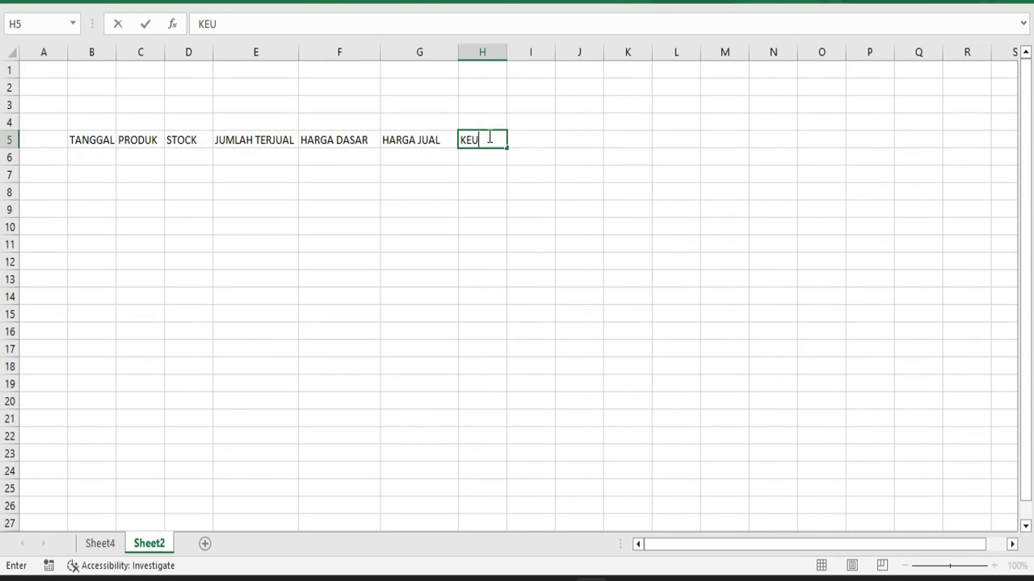
text(NTUNGAN PER I)
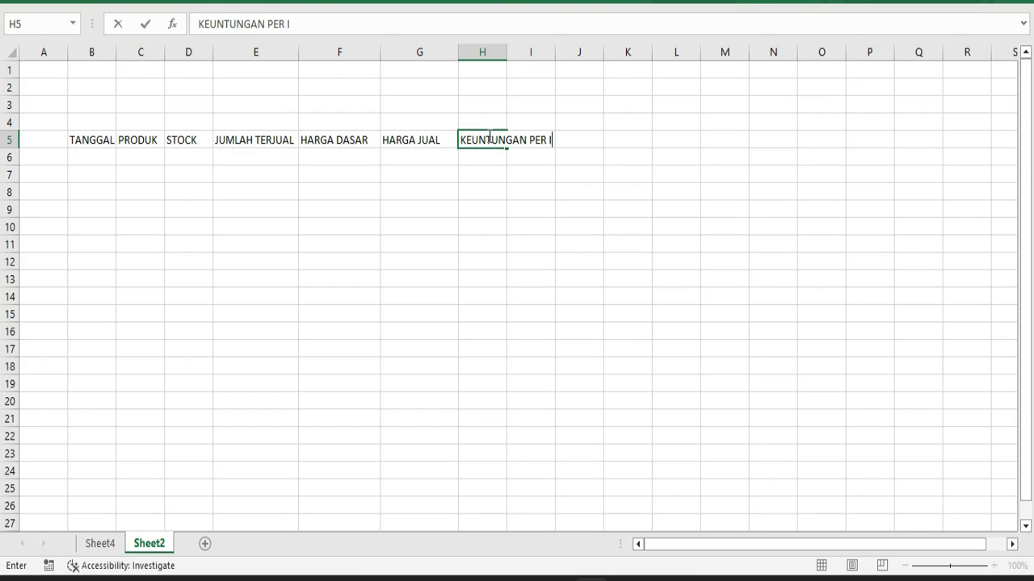
text(TAM)
click(535, 255)
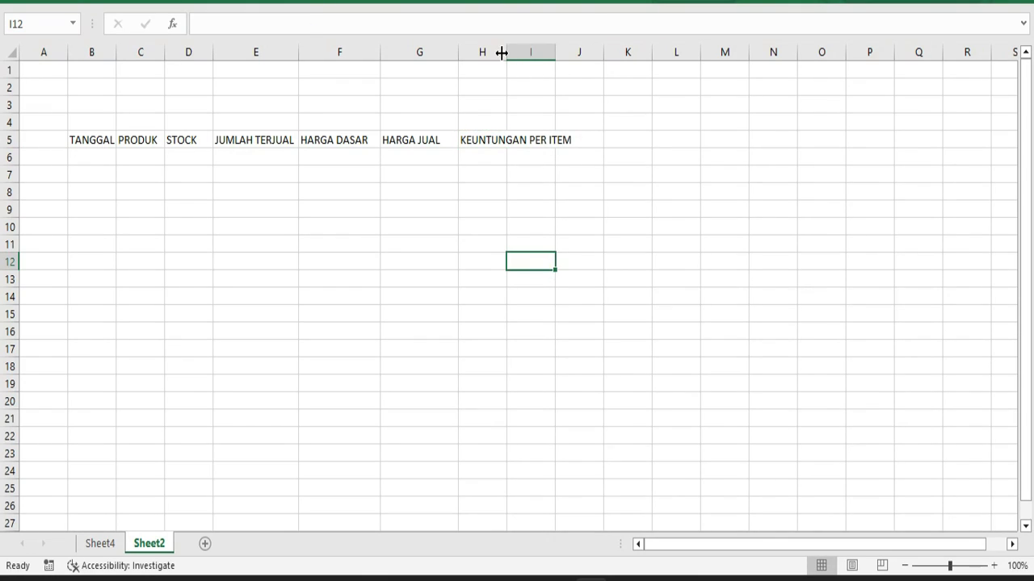
drag(506, 52, 638, 46)
click(101, 543)
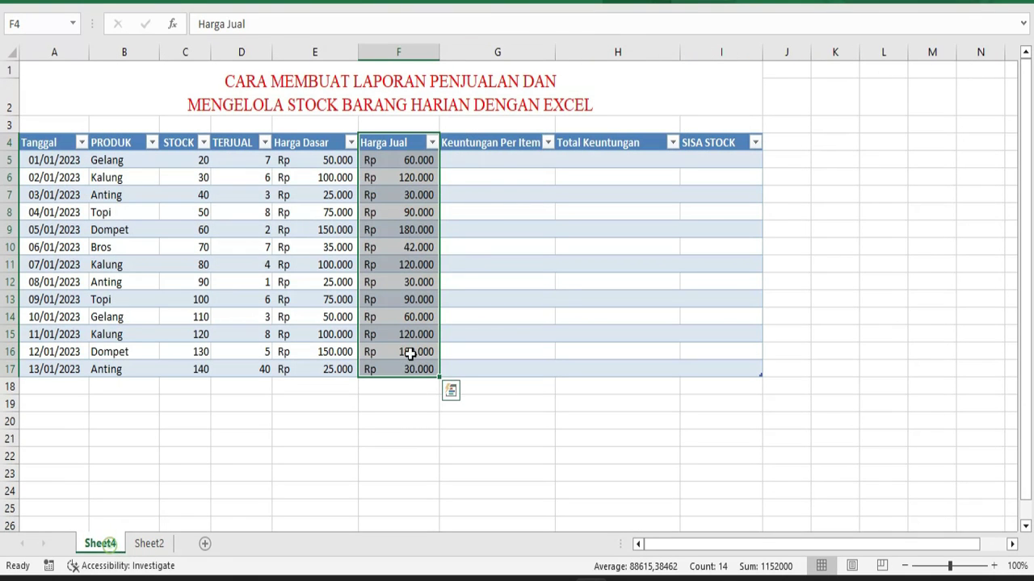
Enter TOTAL KEUNTUNGAN in I5 and SISA STOCK in J5 on Sheet2
click(160, 549)
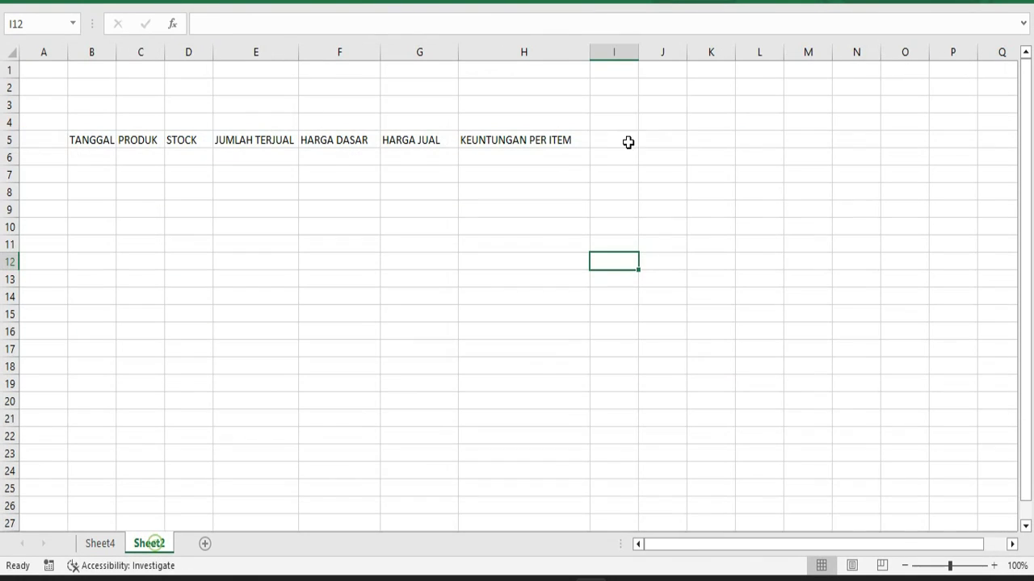
click(617, 139)
text(S)
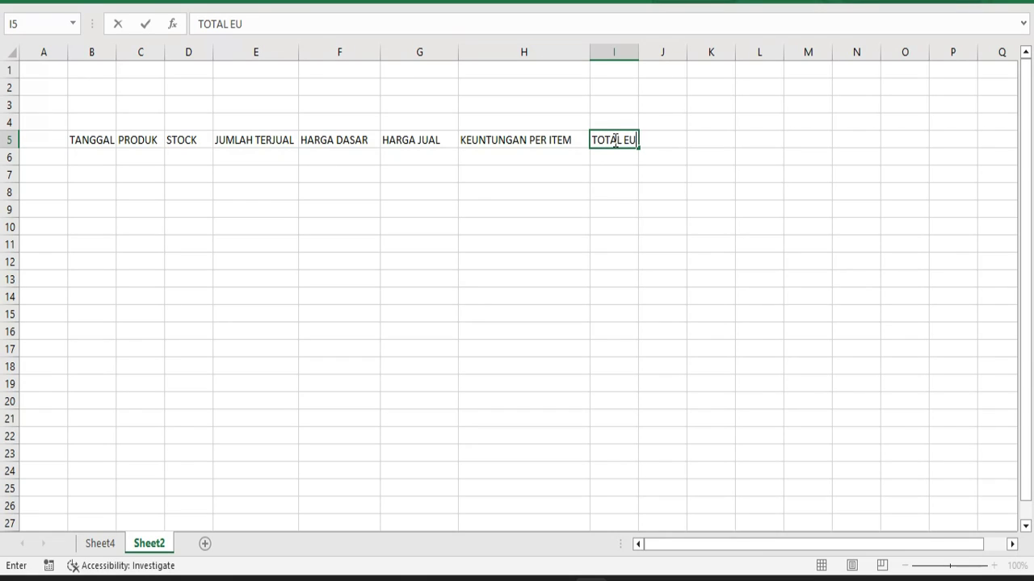
text(EUNTUNGAN)
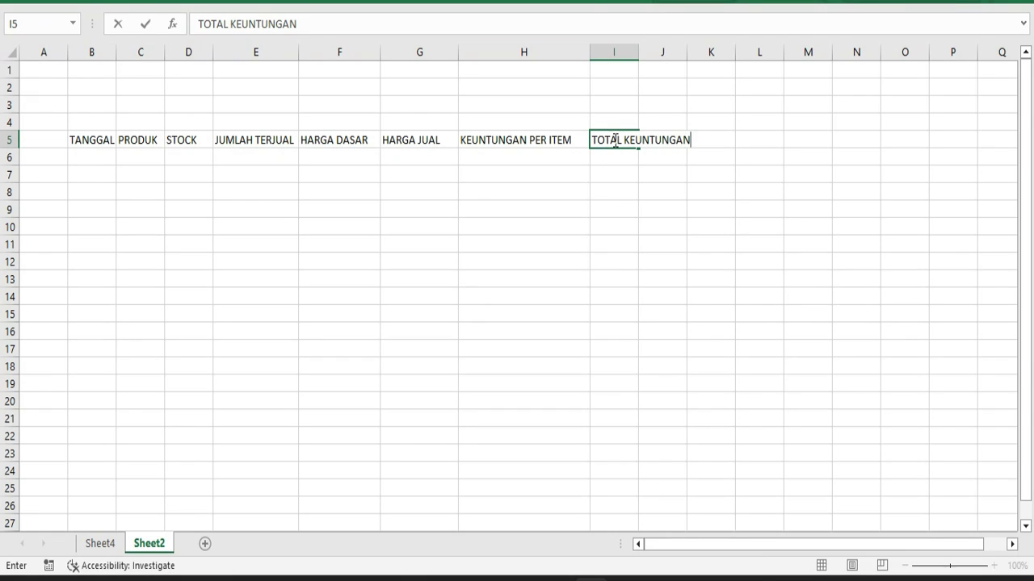
key(Tab)
text(SISA )
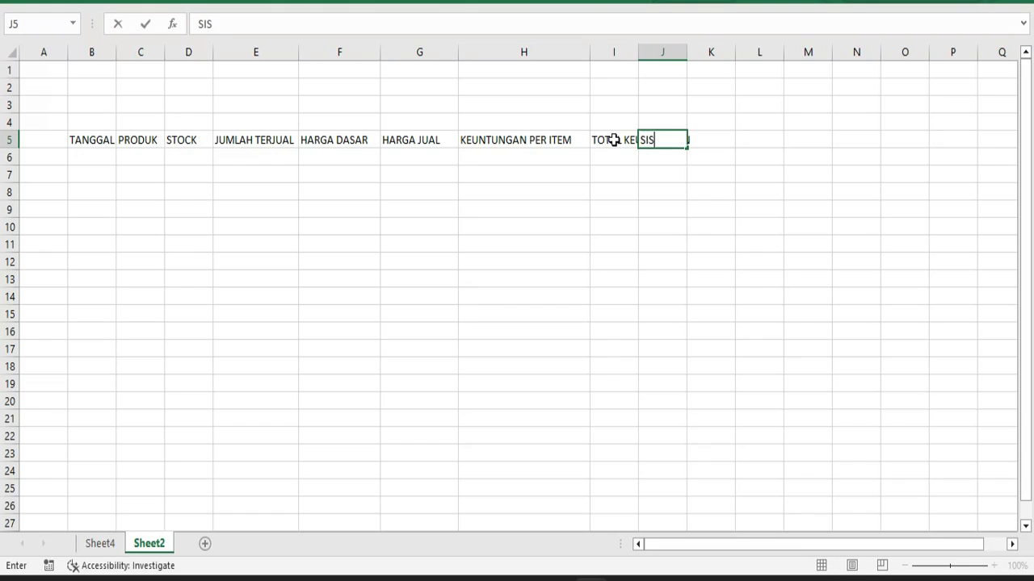
text(STOCK)
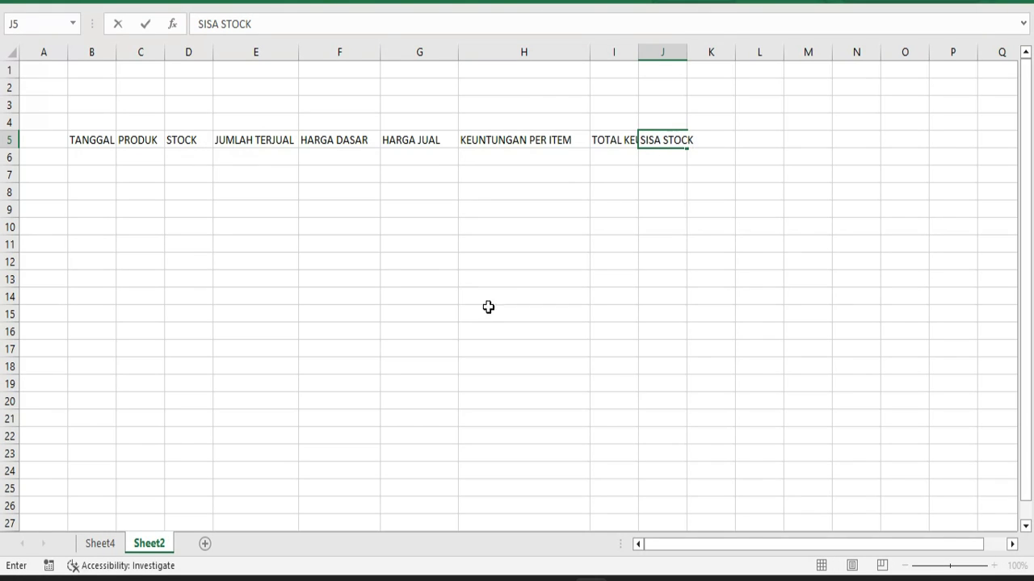
click(488, 311)
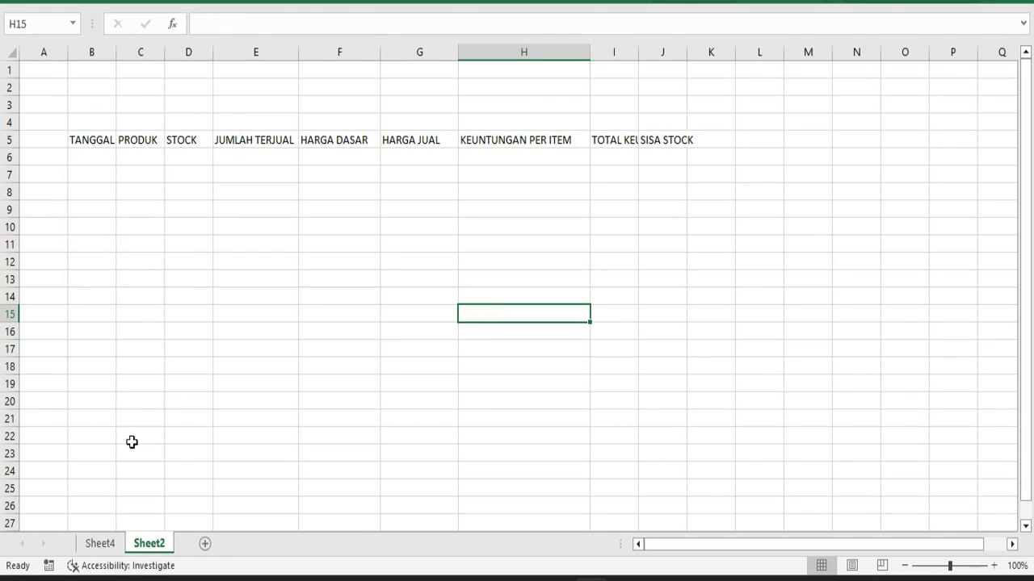
click(102, 542)
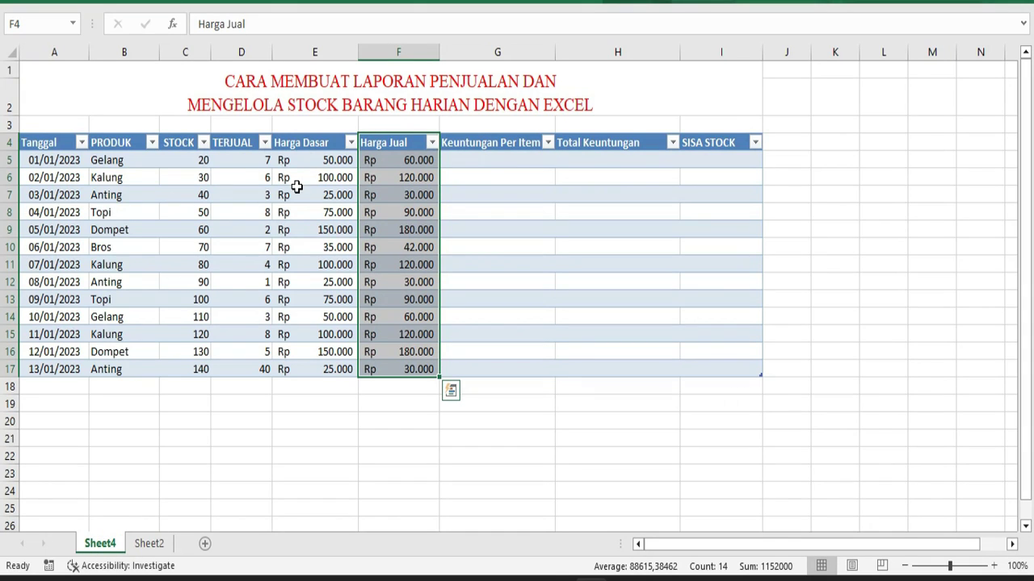
click(150, 544)
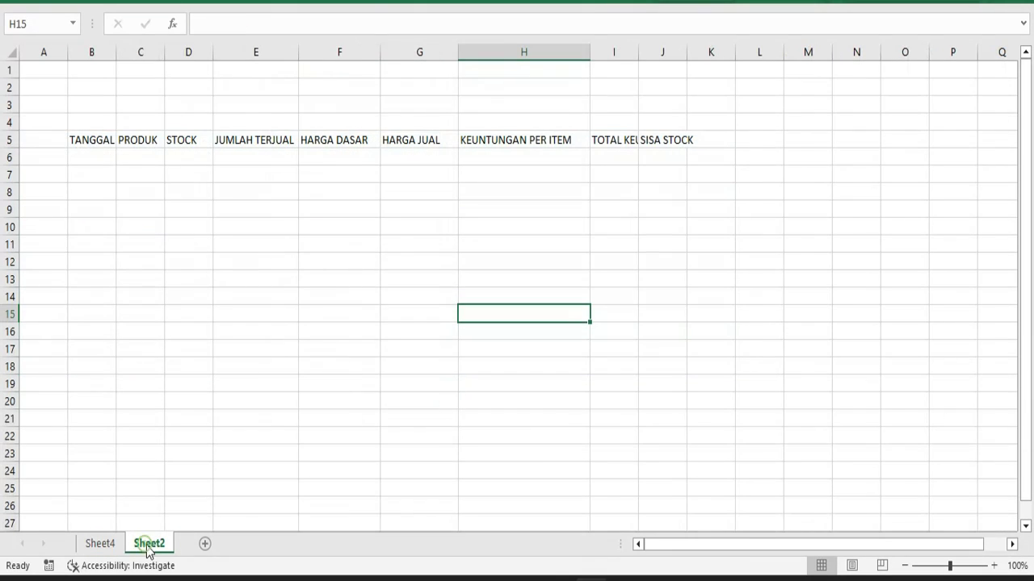
Convert B5:J23 into a table with headers using Ctrl+T
click(108, 141)
mouse_move(109, 141)
mouse_down()
mouse_move(645, 359)
mouse_move(696, 443)
mouse_move(685, 456)
mouse_up()
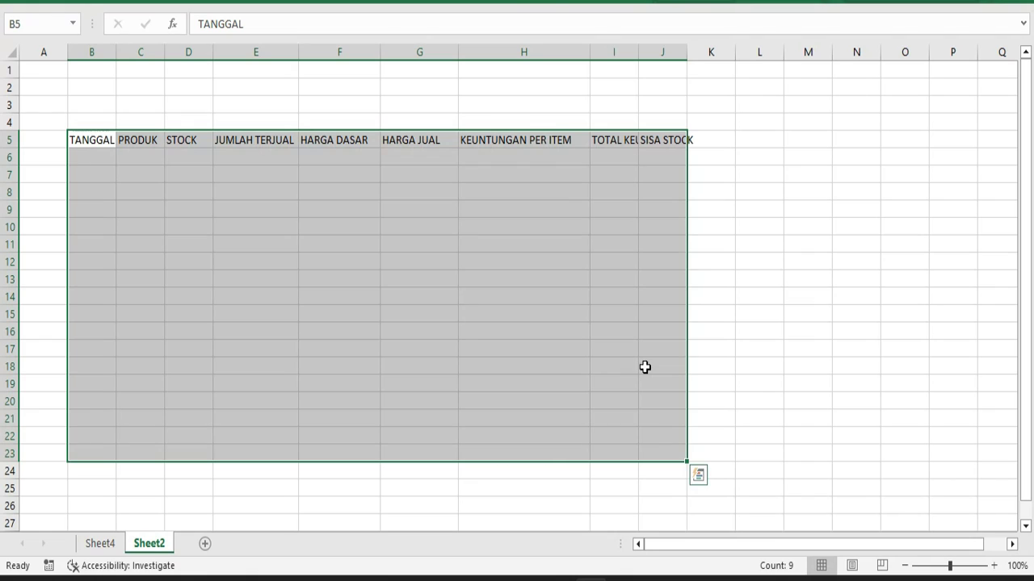
key(ctrl+t)
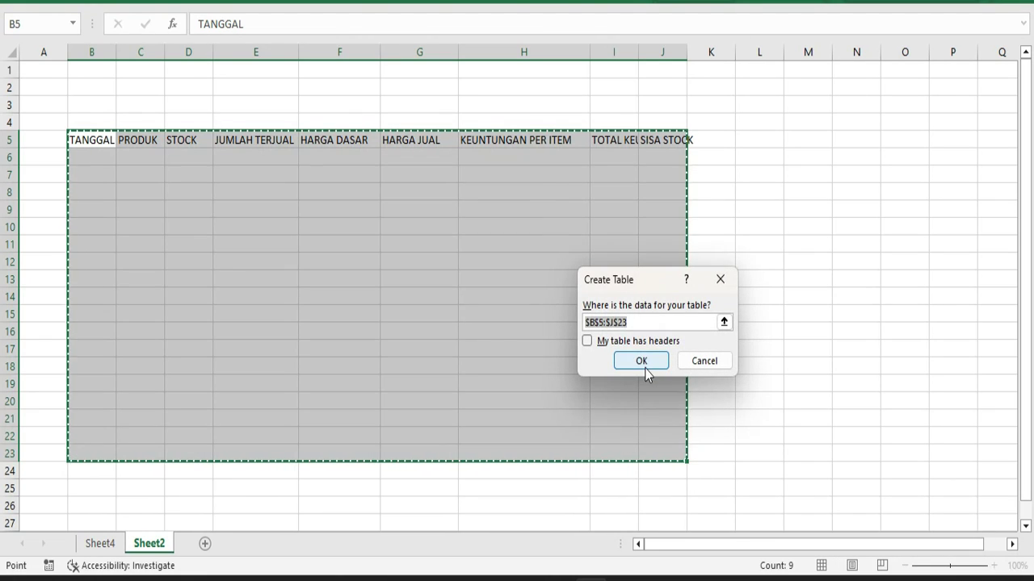
click(587, 341)
click(587, 341)
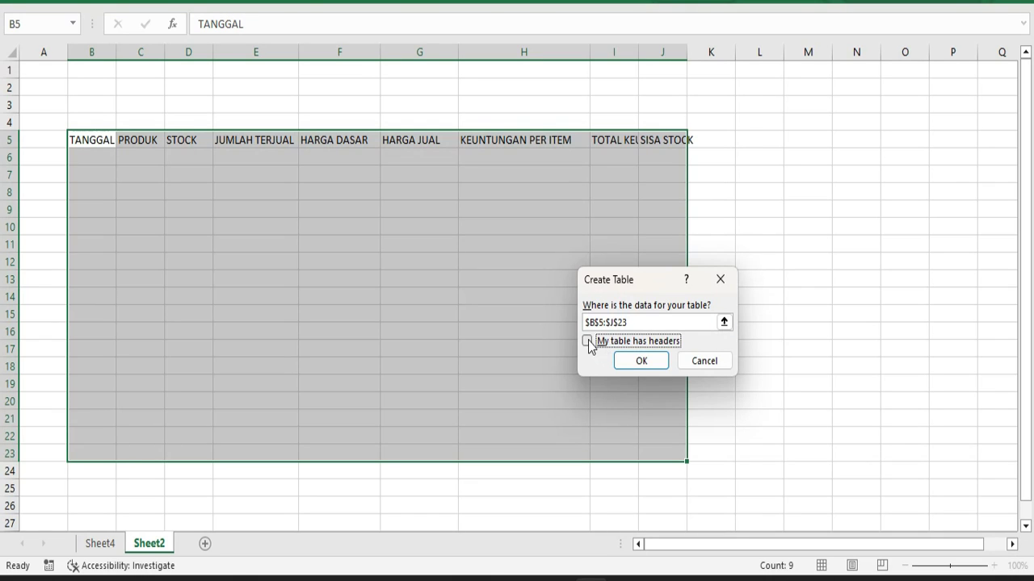
click(587, 342)
click(641, 361)
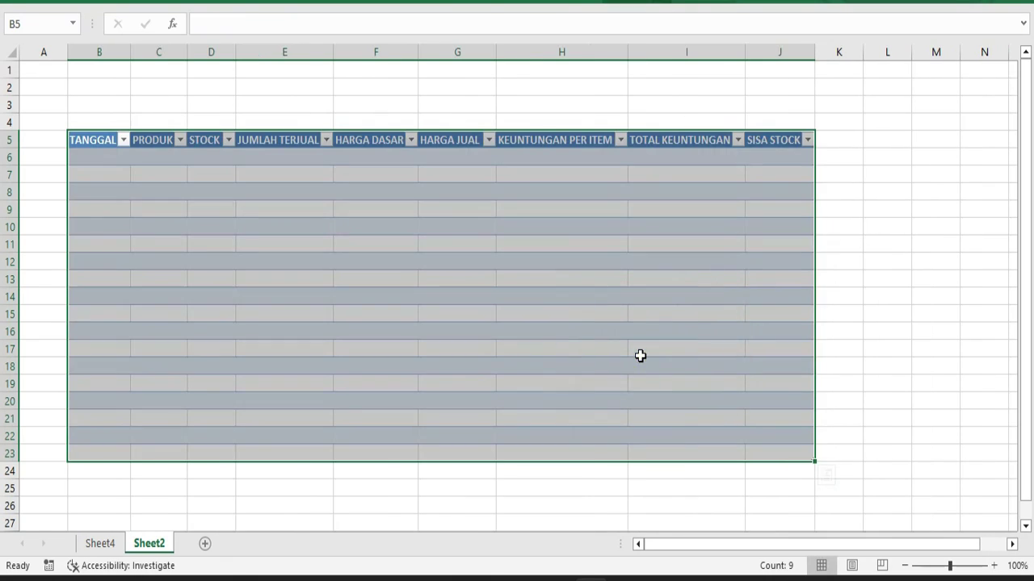
click(741, 293)
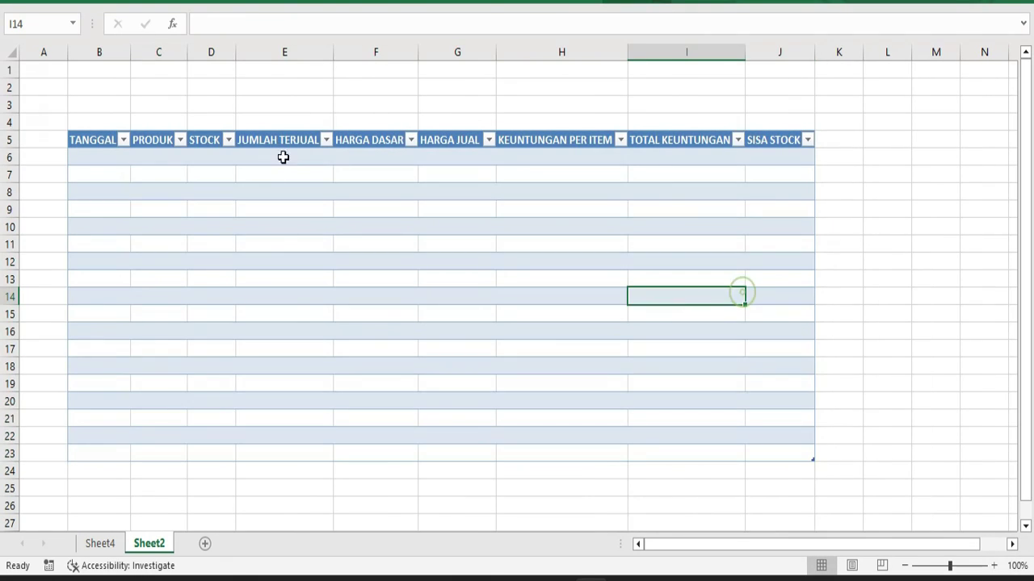
click(112, 546)
click(150, 195)
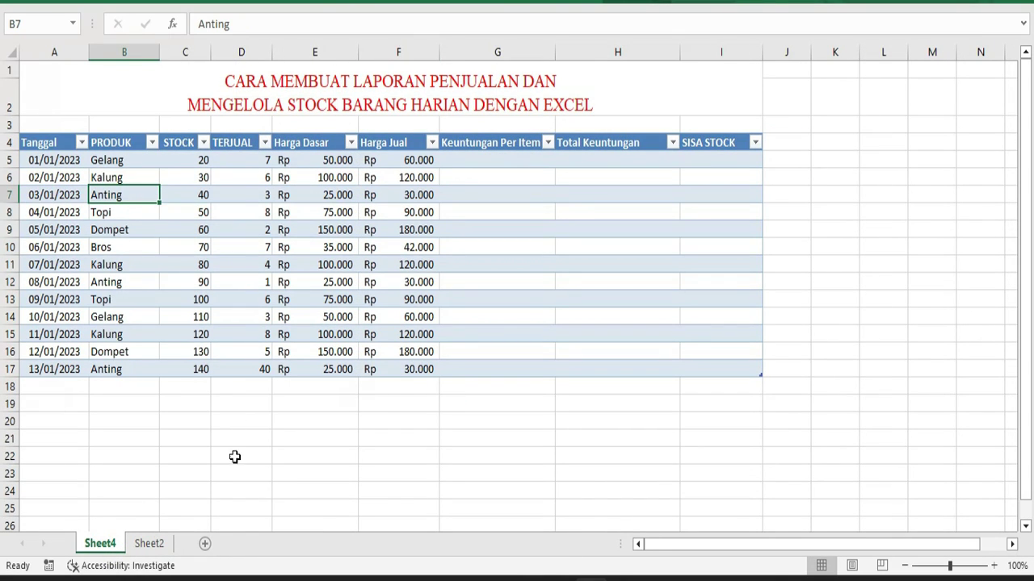
click(149, 543)
drag(106, 154, 102, 468)
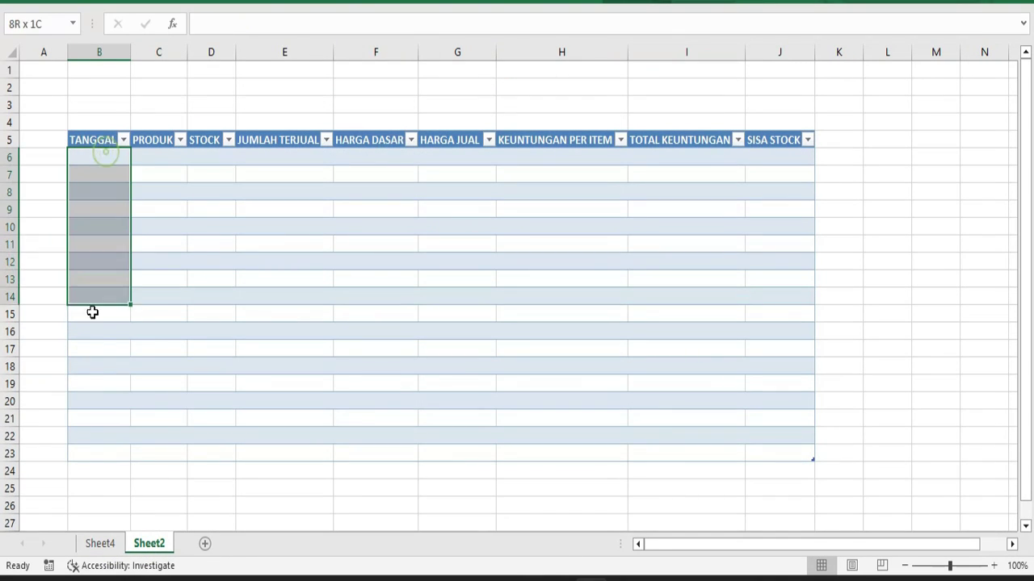
drag(159, 158, 159, 468)
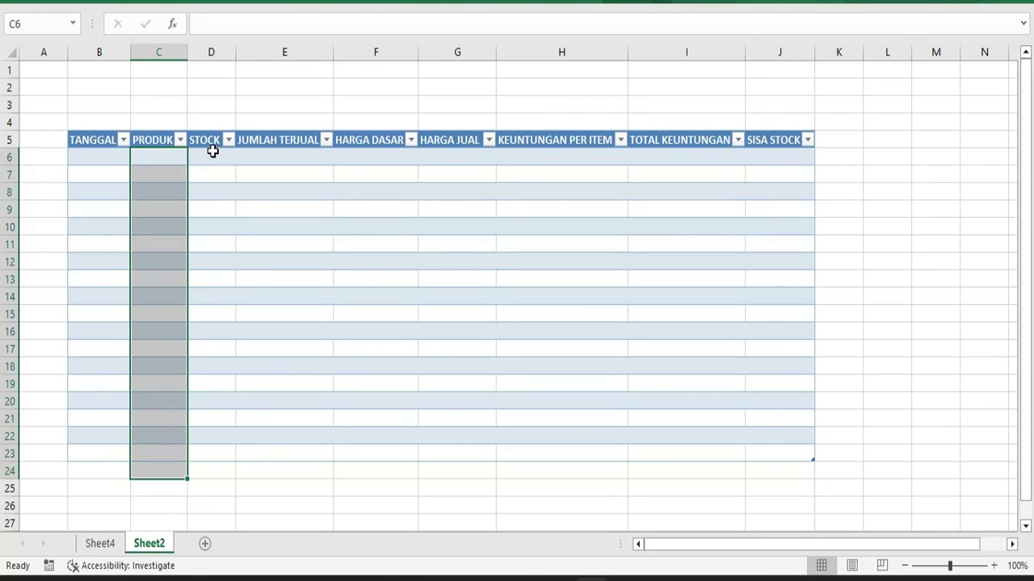
drag(212, 151, 212, 466)
drag(281, 155, 291, 458)
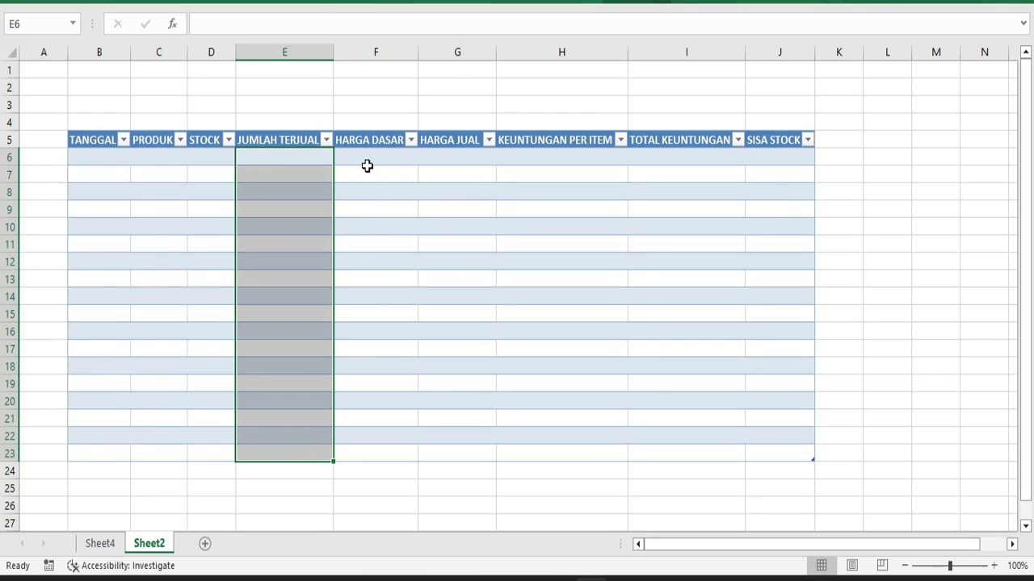
drag(369, 155, 376, 419)
drag(462, 154, 436, 441)
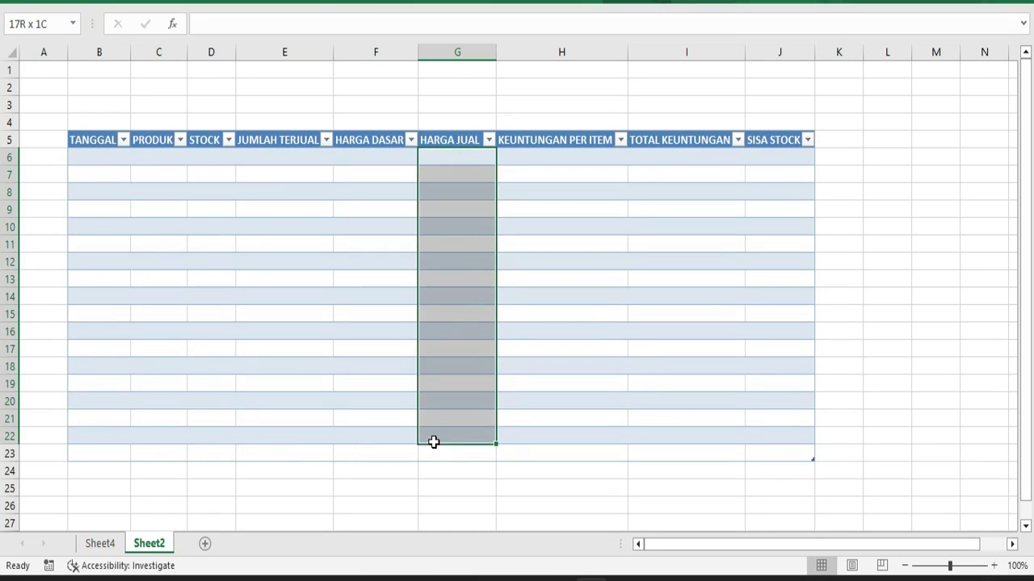
click(531, 141)
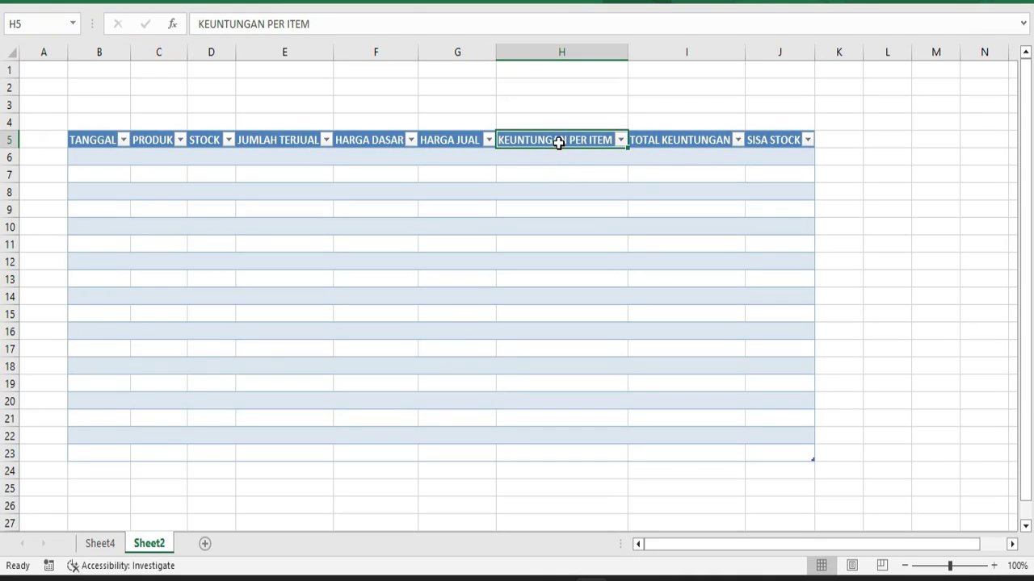
click(101, 543)
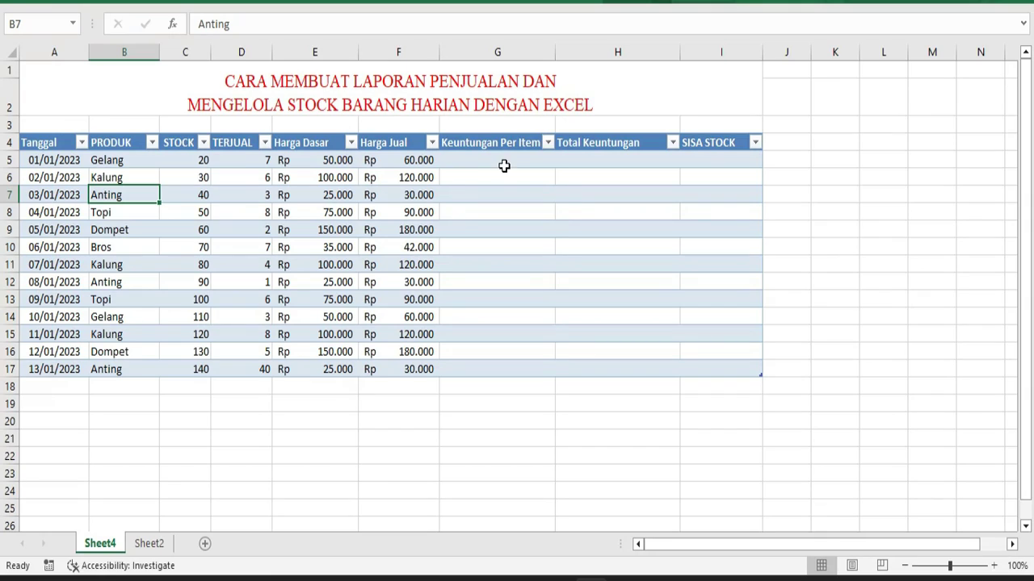
click(604, 142)
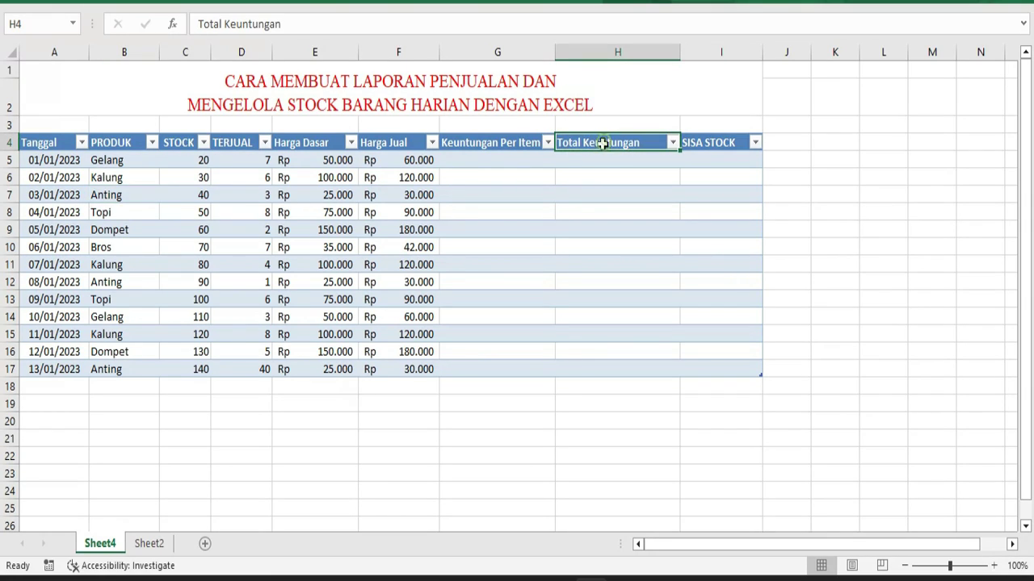
click(504, 172)
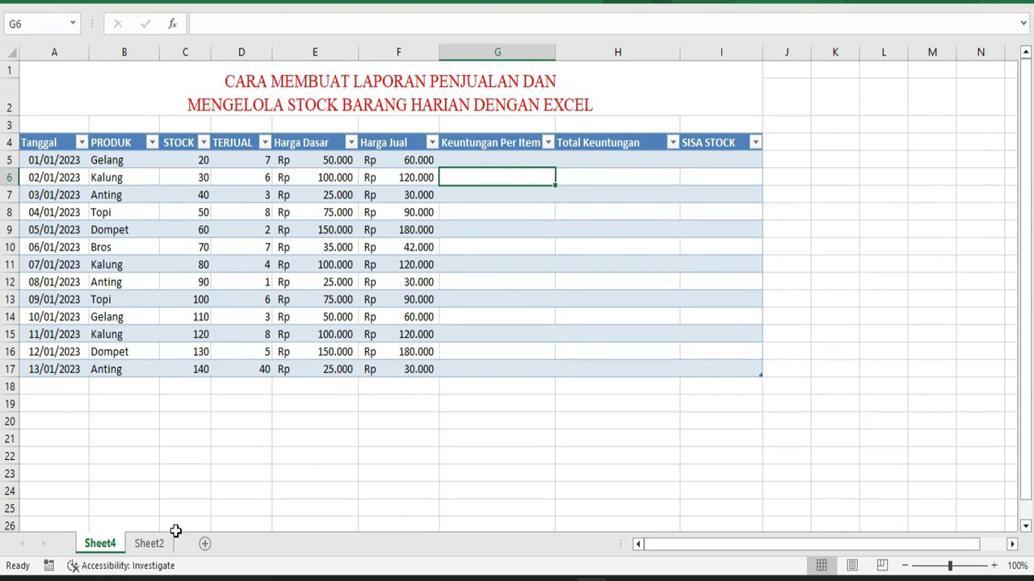
click(710, 143)
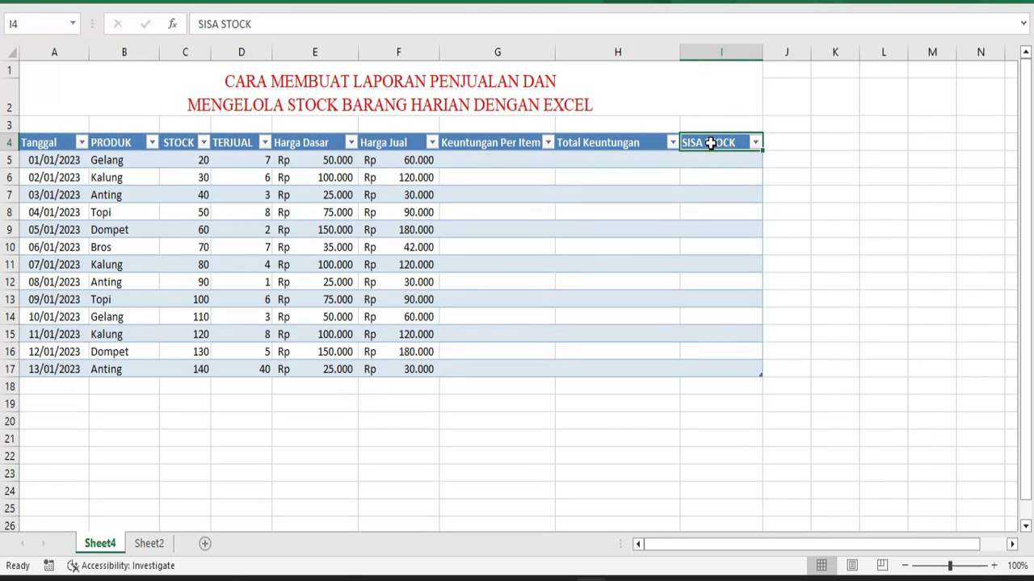
click(491, 196)
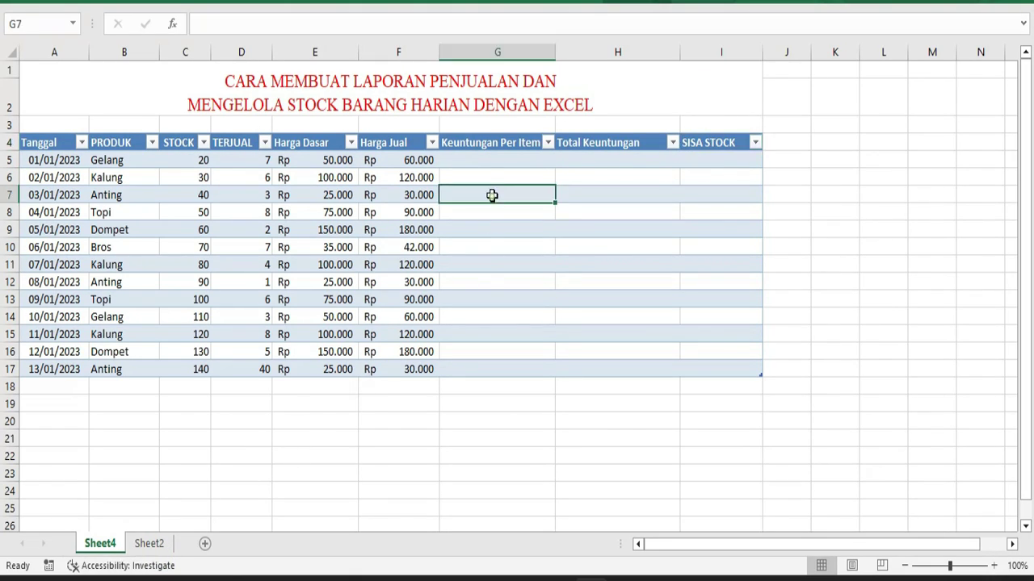
drag(480, 150, 473, 369)
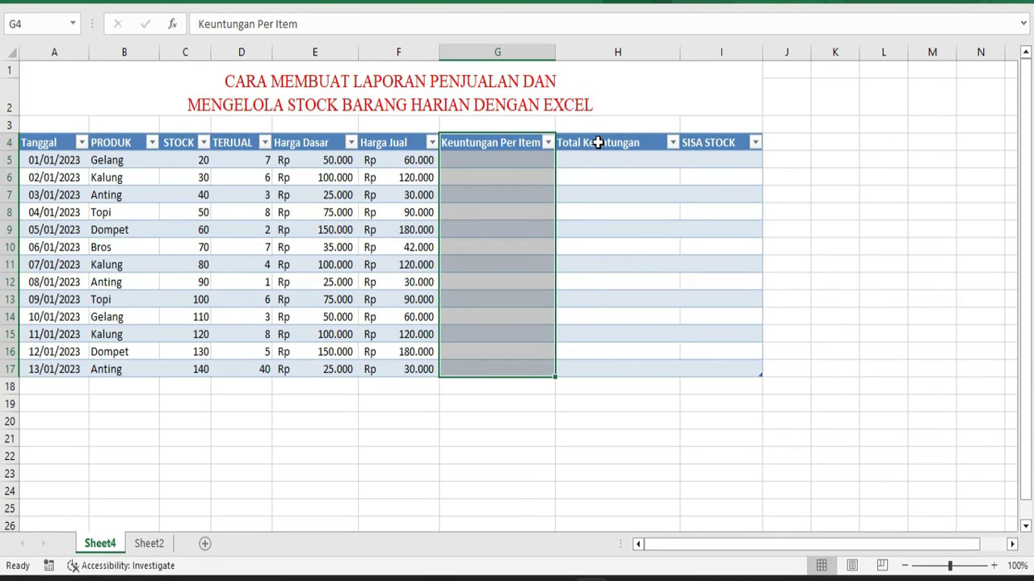
drag(597, 142, 600, 338)
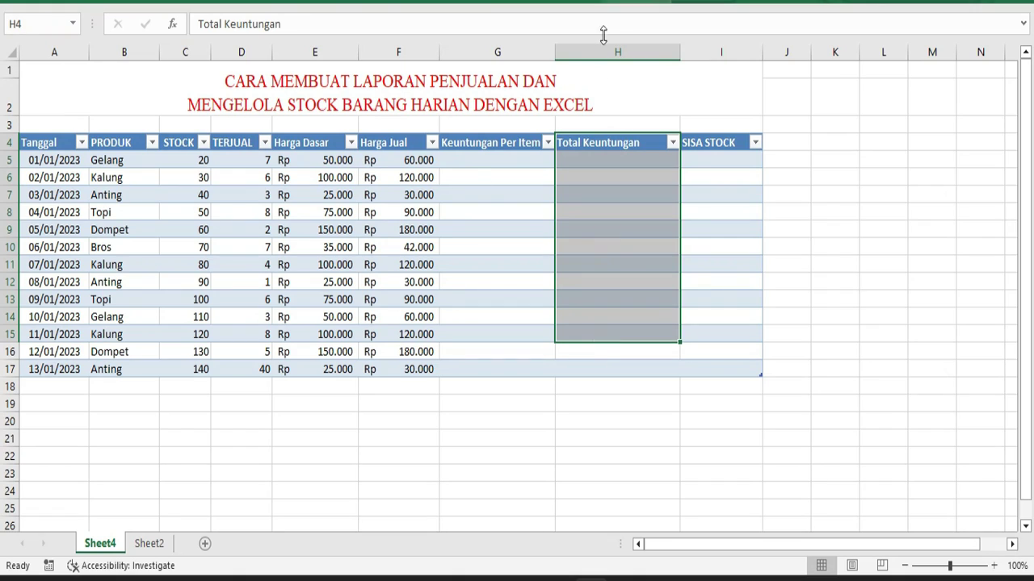
click(486, 159)
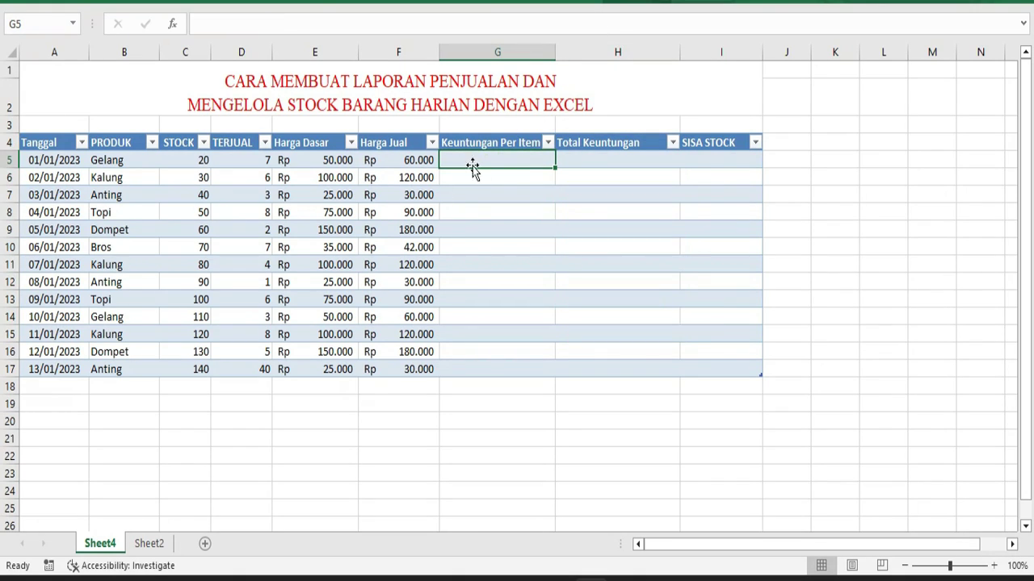
click(481, 197)
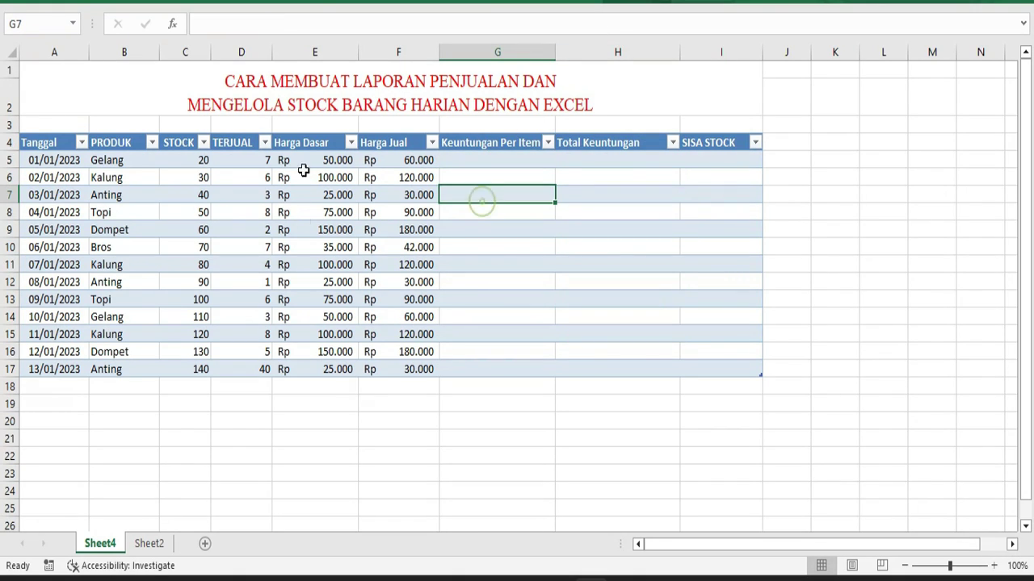
mouse_move(300, 142)
mouse_down()
mouse_move(302, 169)
mouse_move(310, 129)
mouse_move(319, 289)
mouse_up()
click(323, 162)
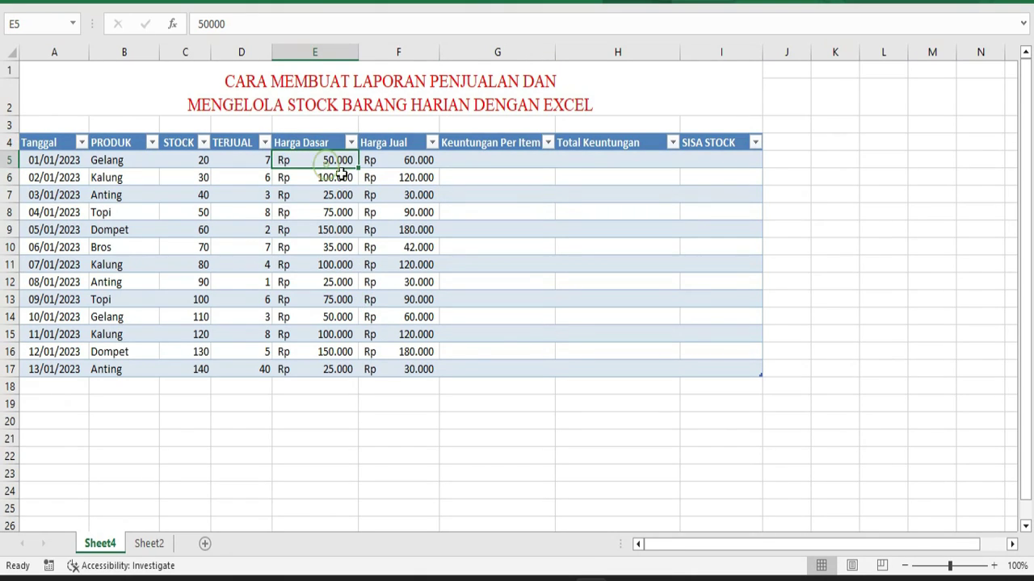
drag(396, 147, 394, 245)
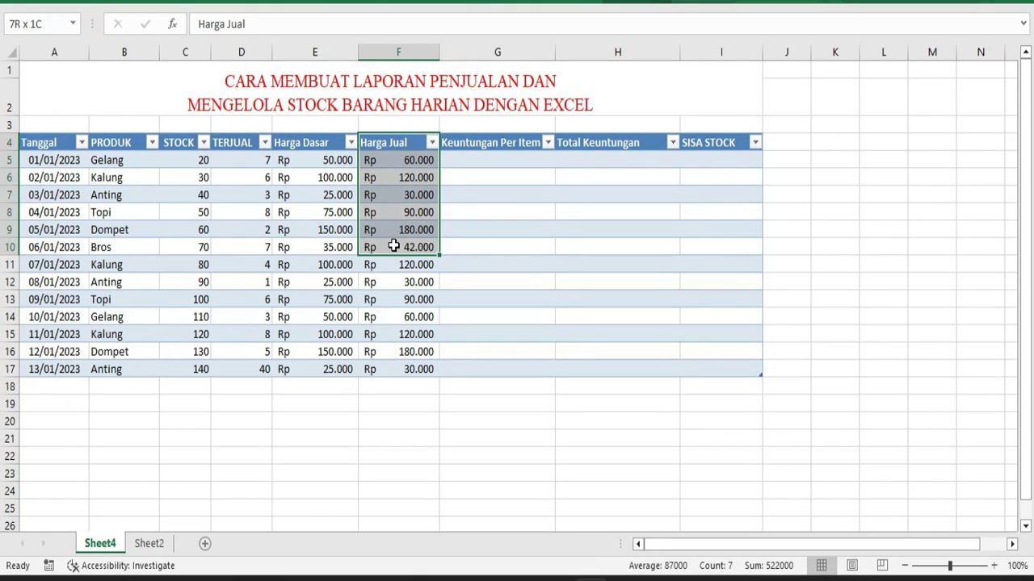
click(475, 161)
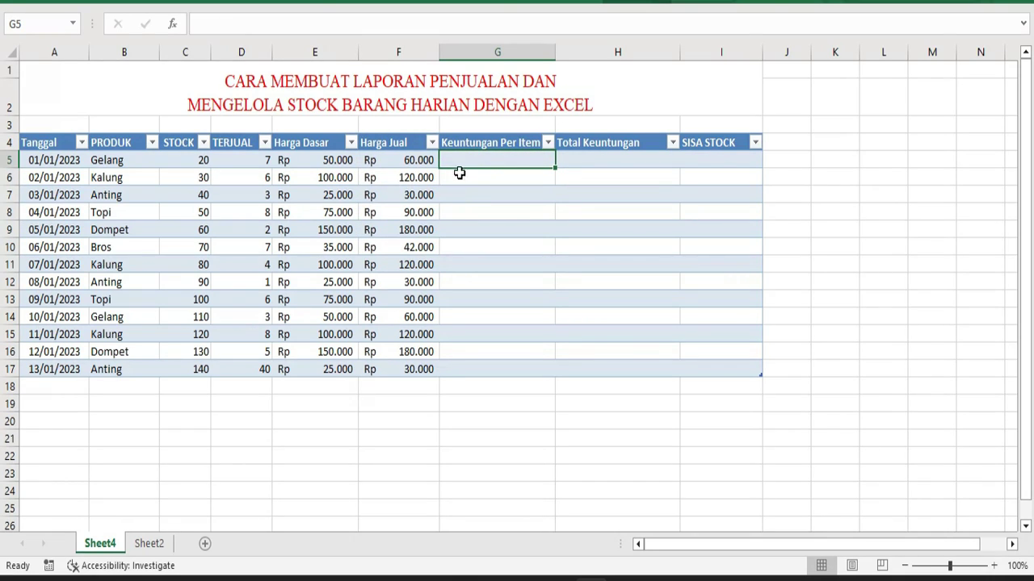
click(589, 162)
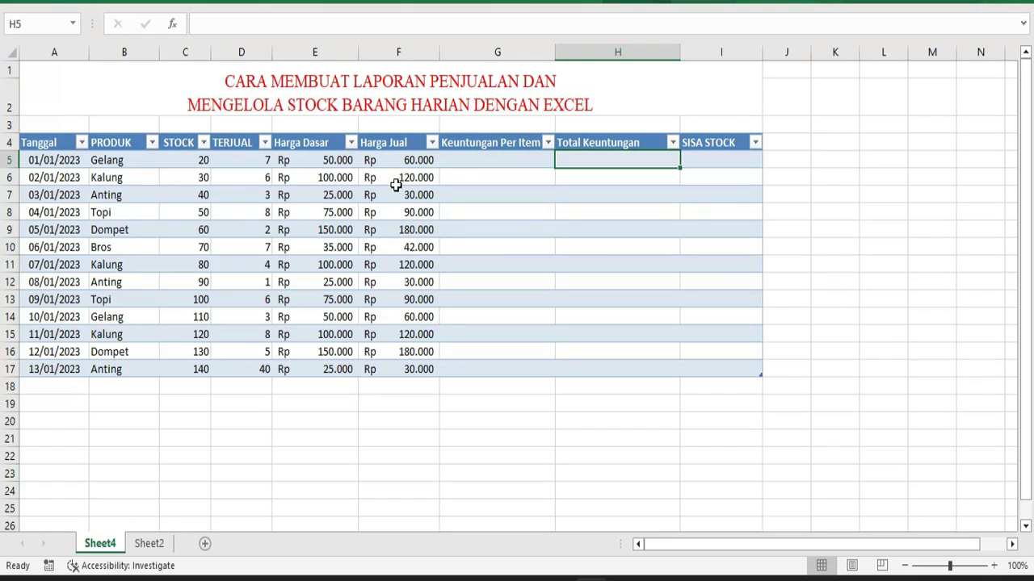
click(461, 161)
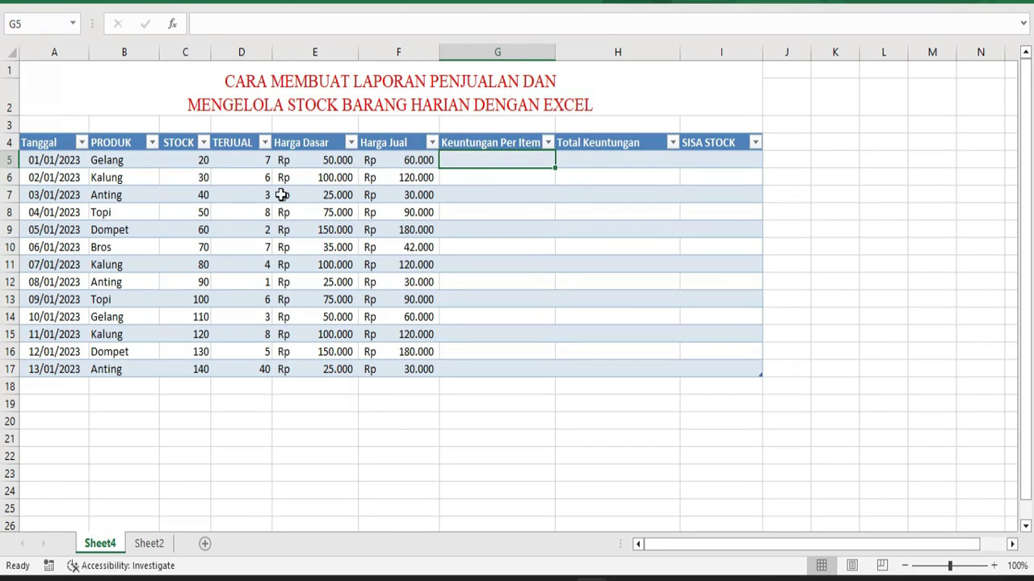
click(146, 546)
click(105, 547)
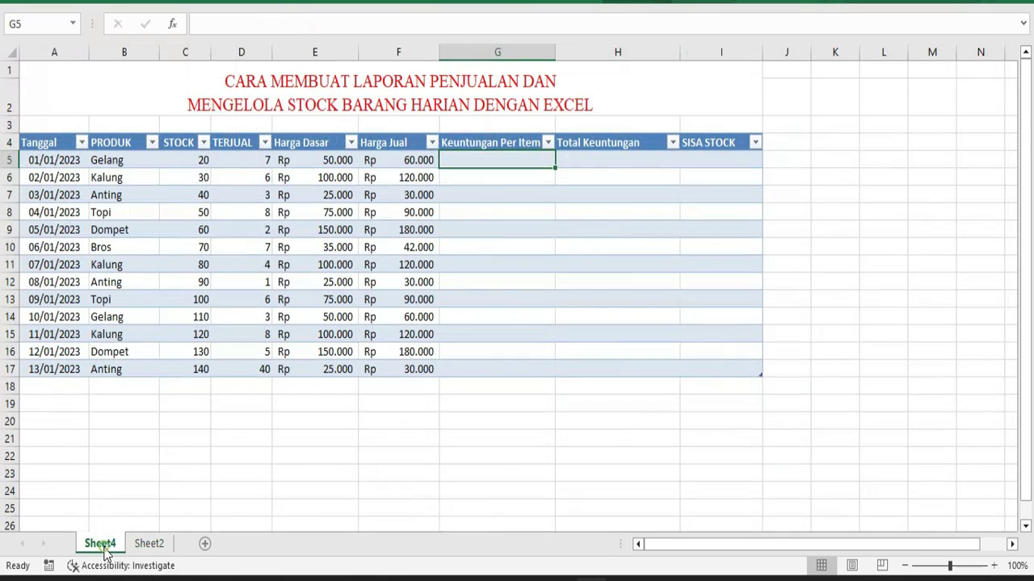
click(247, 235)
click(487, 157)
click(413, 162)
click(334, 159)
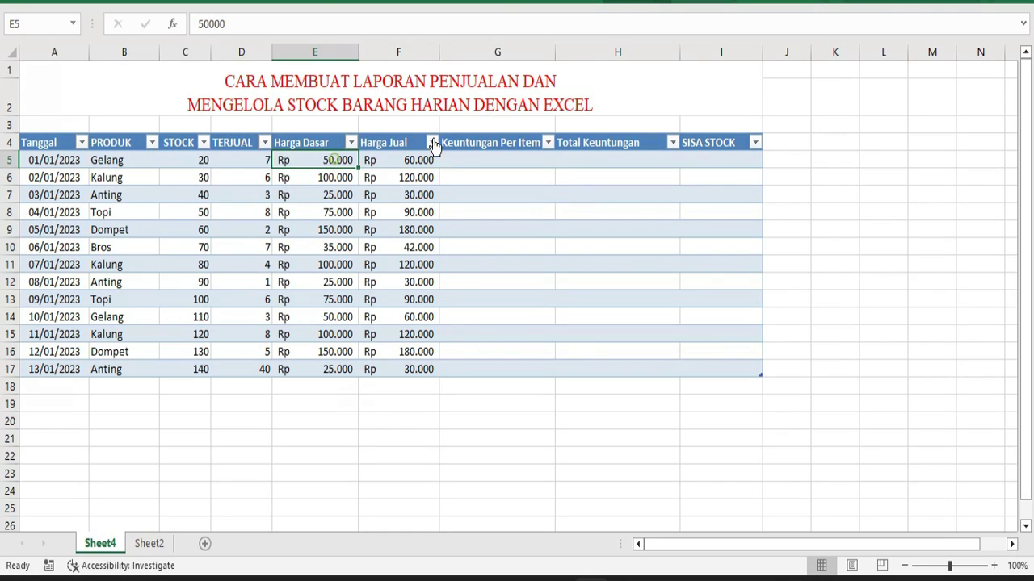
click(483, 160)
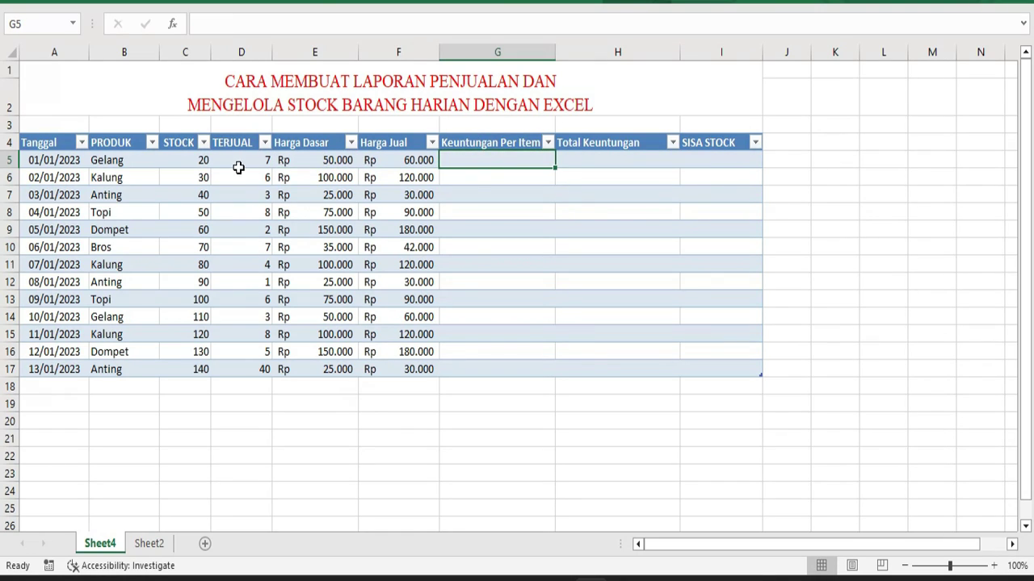
click(585, 159)
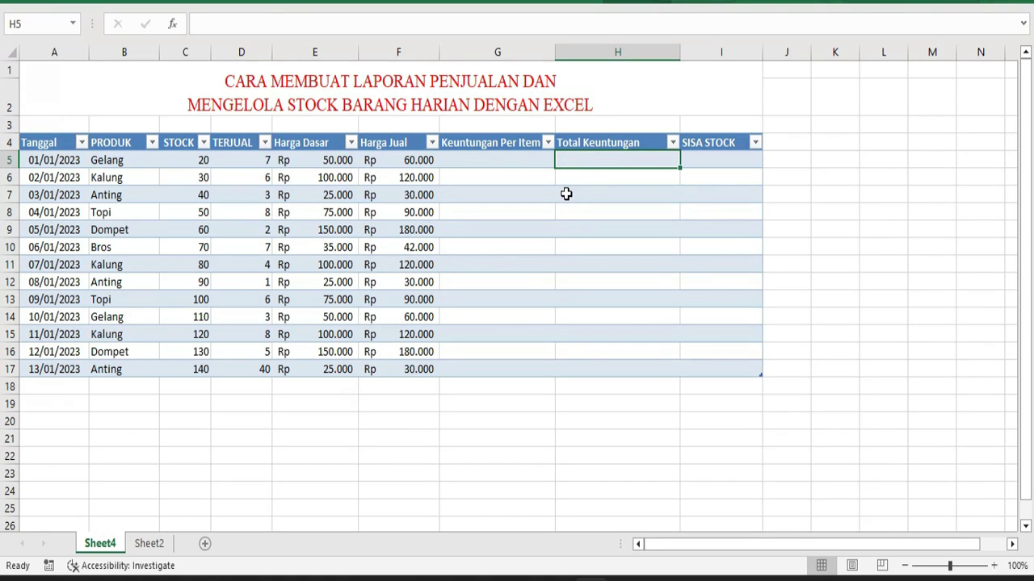
click(701, 157)
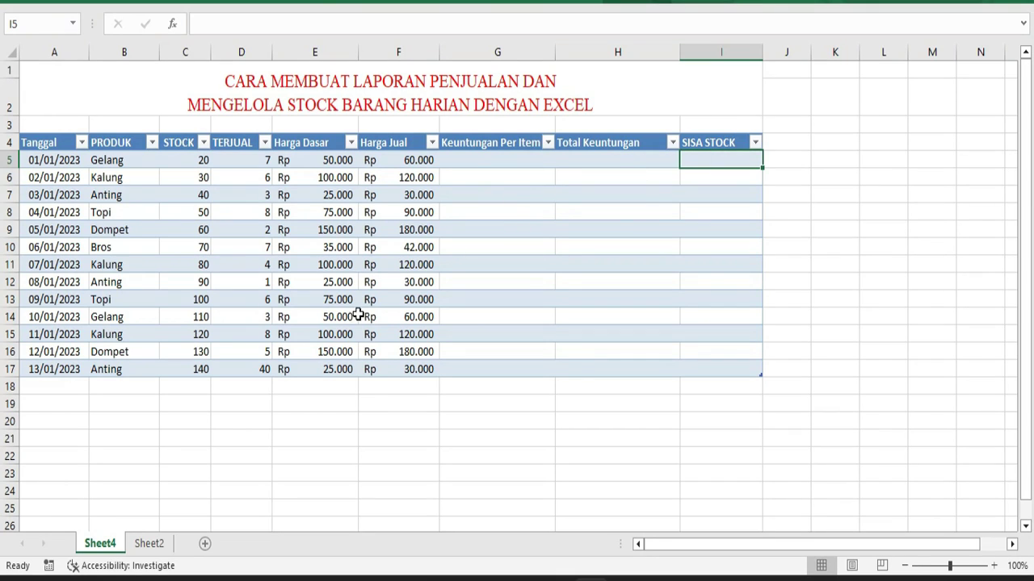
click(488, 150)
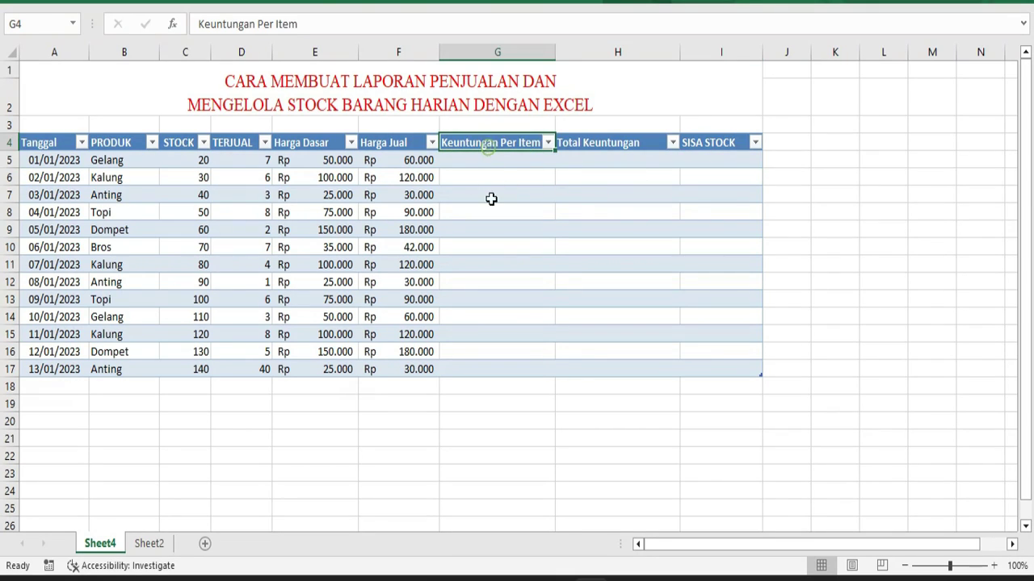
click(587, 147)
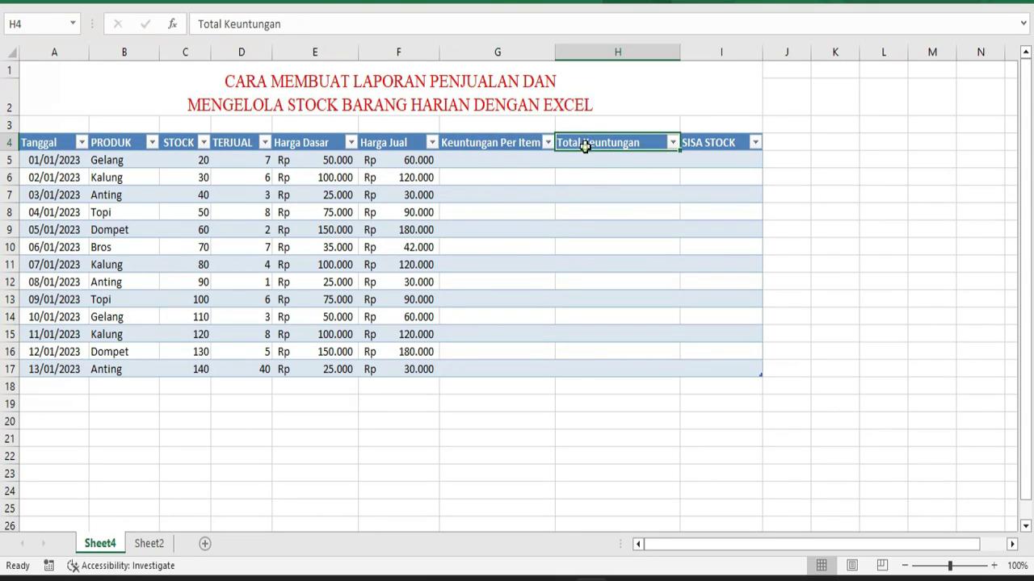
click(710, 151)
click(659, 251)
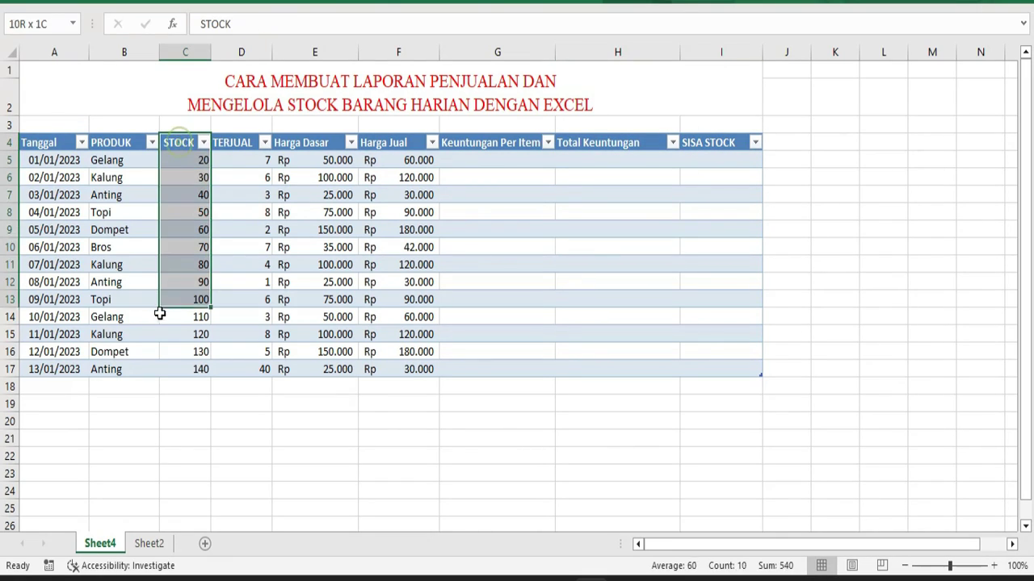
drag(179, 143, 185, 317)
Rename the C4 header to JUMLAH STOCK and widen column C to fit
double_click(179, 143)
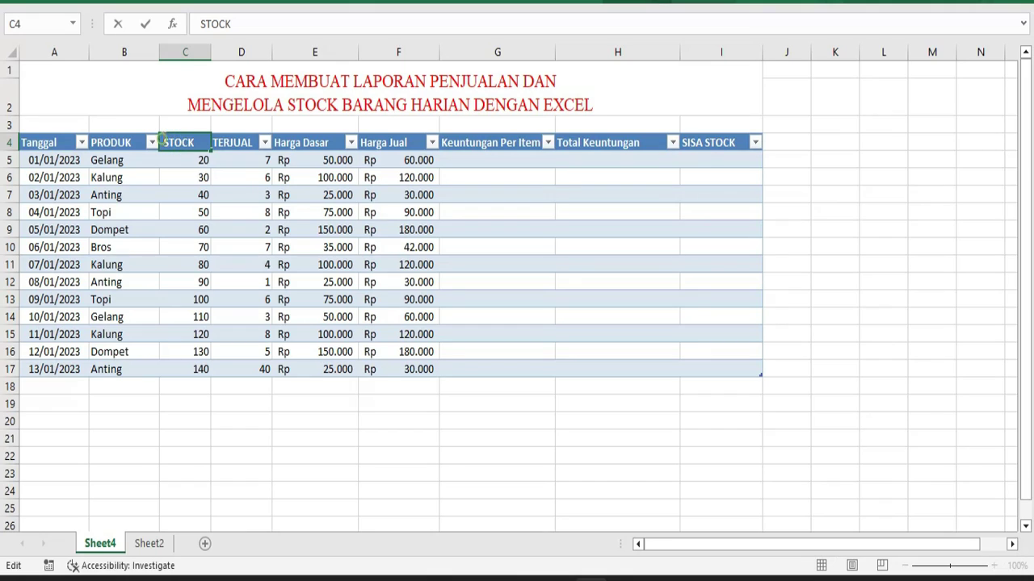
text(JUMLA )
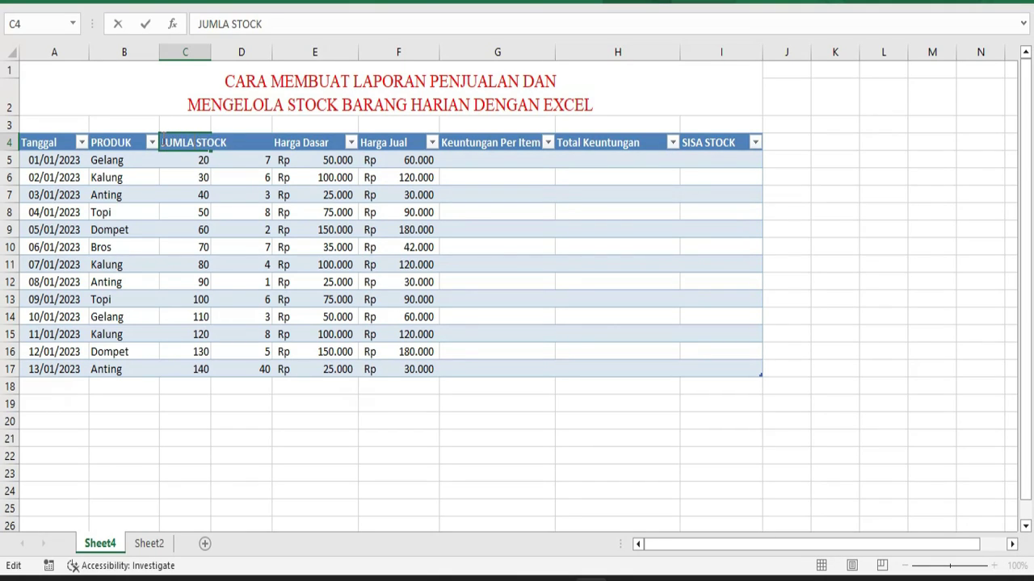
text(H)
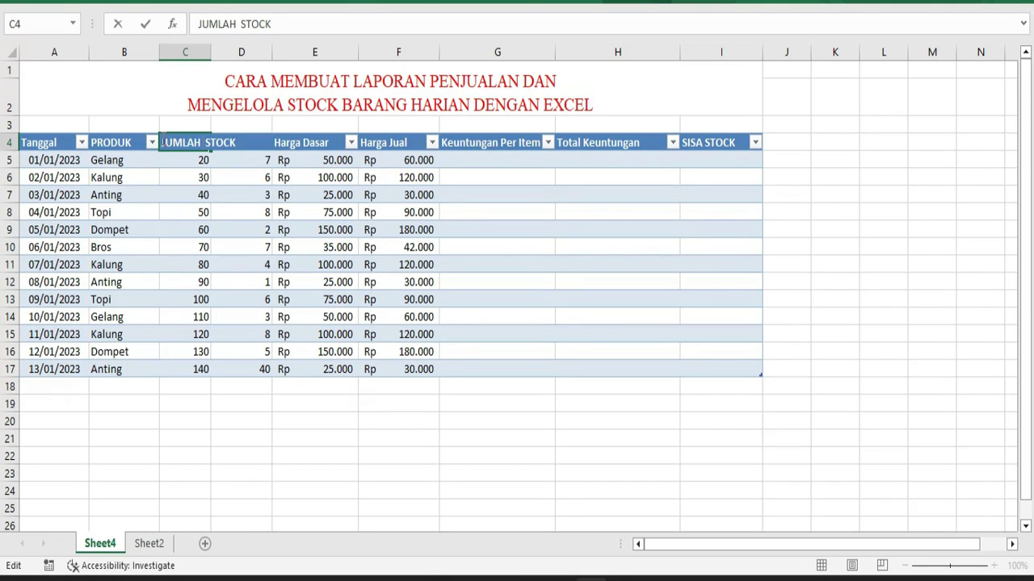
click(227, 230)
drag(212, 52, 263, 53)
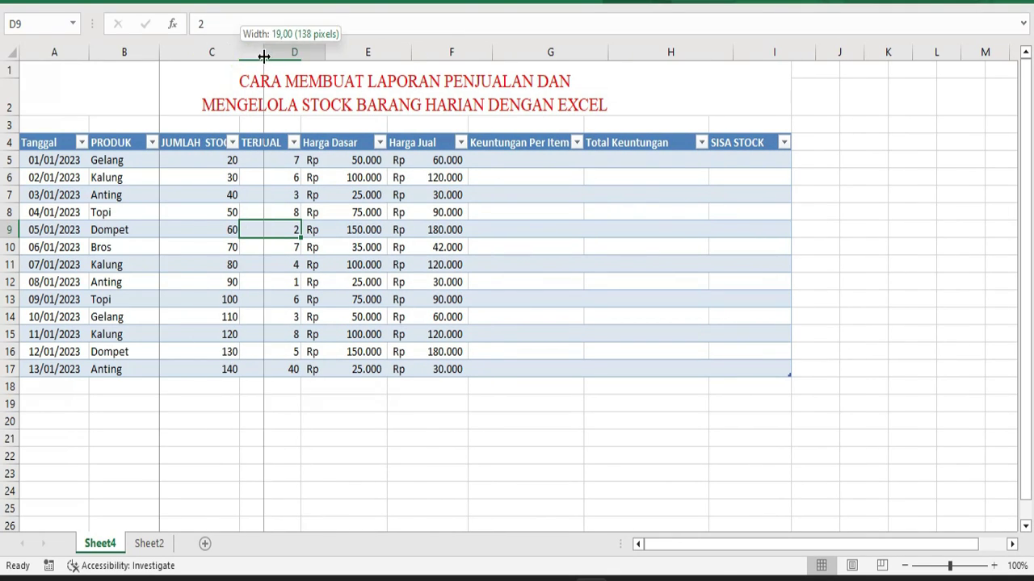
Point out the first sold quantity 7, total-profit and SISA STOCK cells, then return to Sheet2
click(288, 158)
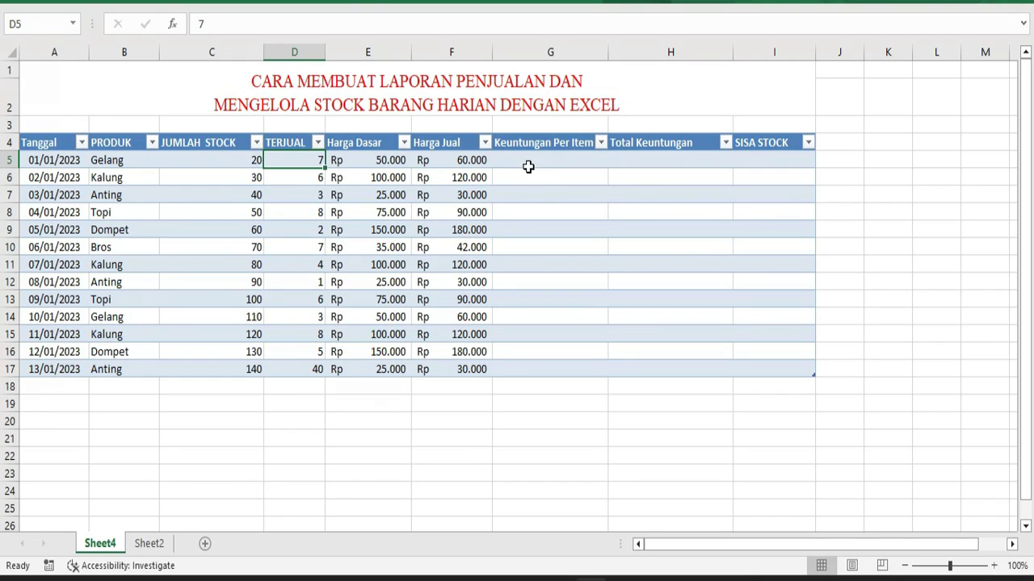
click(626, 159)
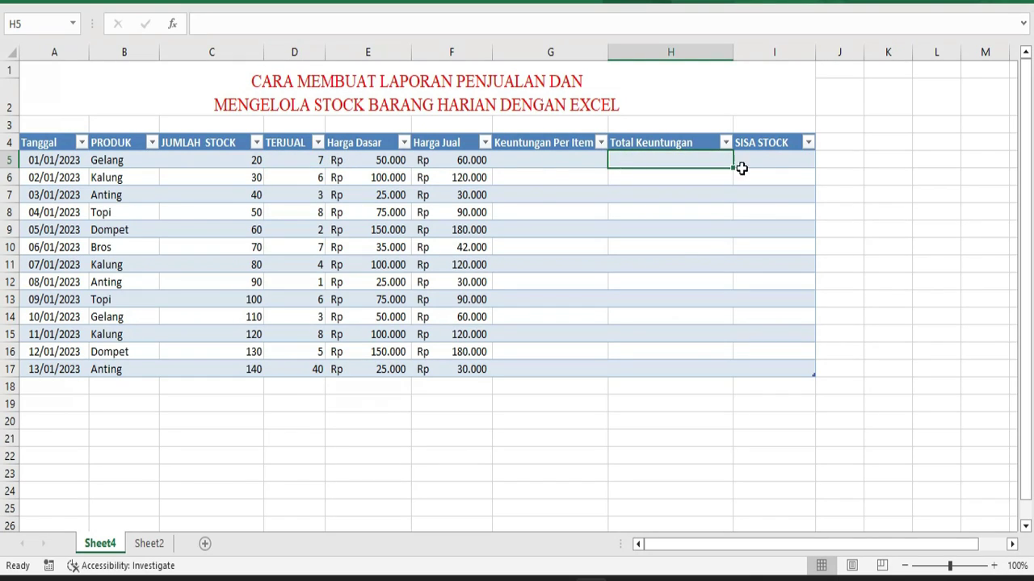
click(764, 152)
drag(764, 151, 764, 144)
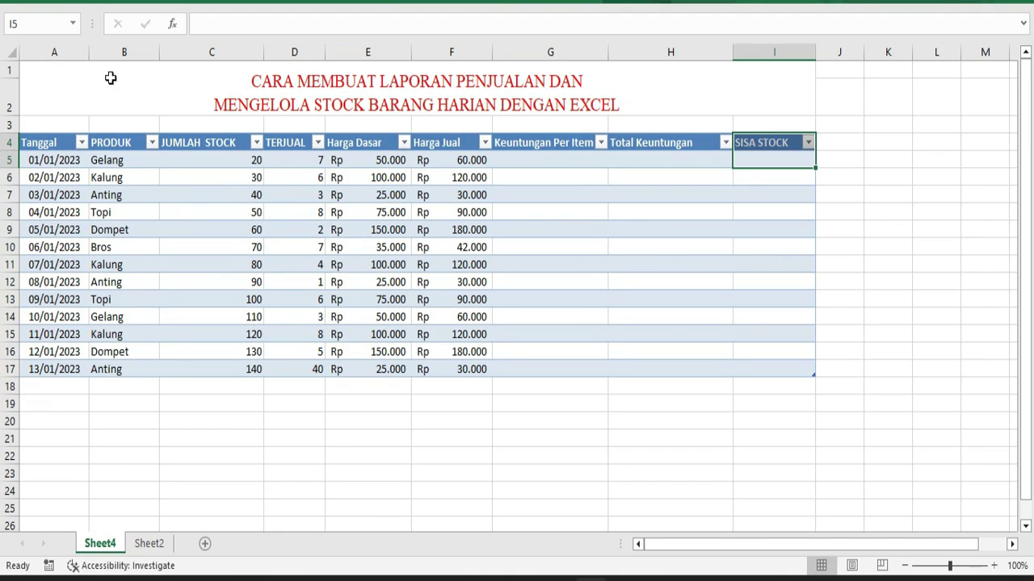
click(150, 549)
Highlight each empty column of the Sheet2 table, widening the PRODUK column
drag(101, 157, 89, 454)
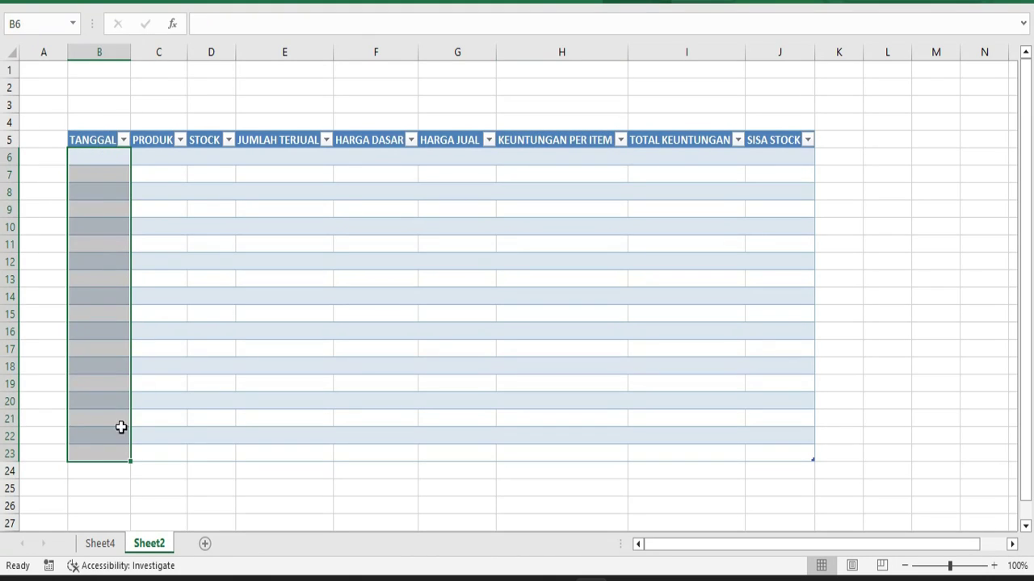
drag(158, 141, 159, 456)
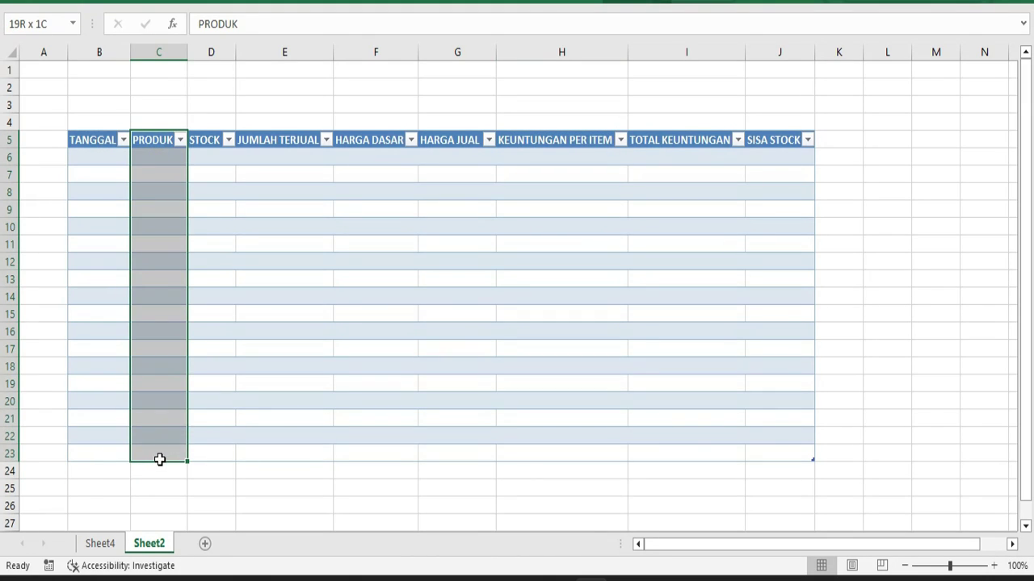
drag(187, 51, 218, 52)
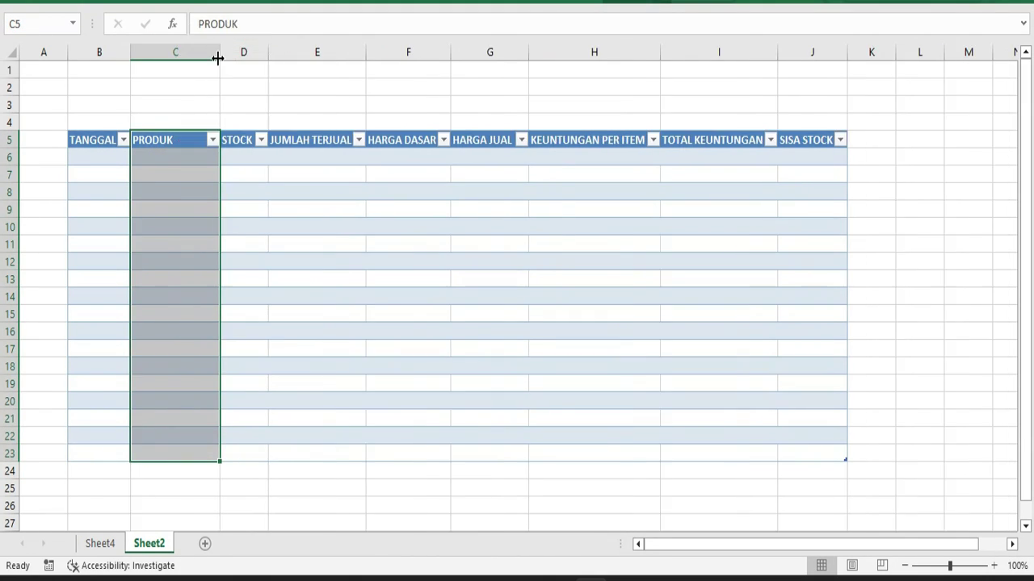
click(162, 173)
drag(163, 156, 169, 315)
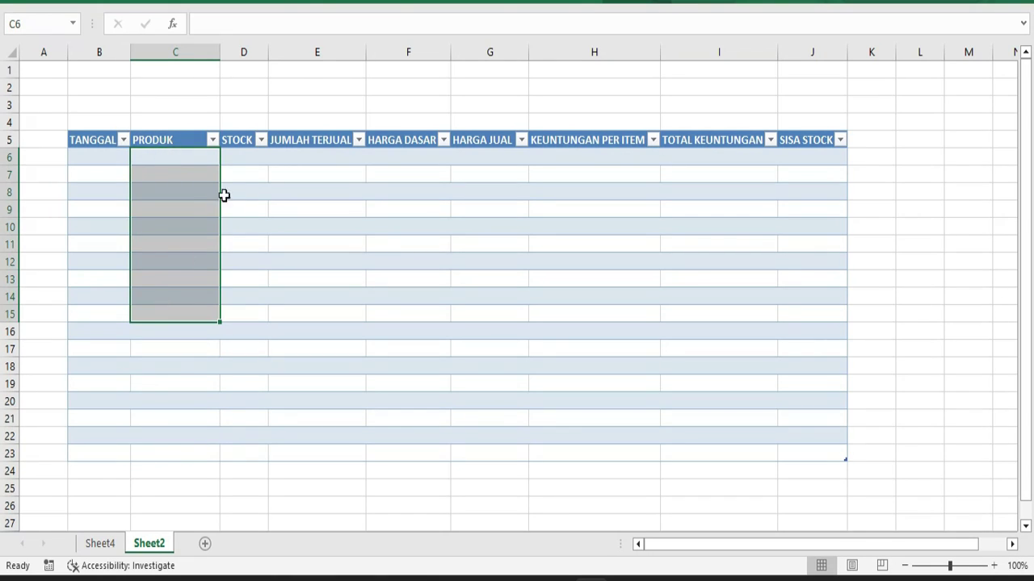
mouse_move(240, 150)
mouse_down()
mouse_move(231, 409)
mouse_move(242, 454)
mouse_up()
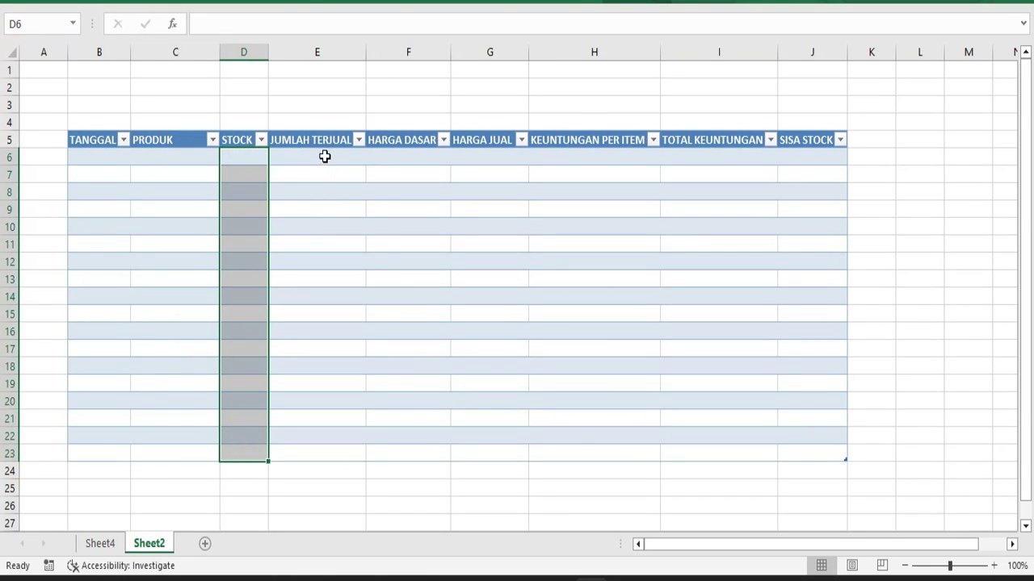
drag(324, 156, 305, 421)
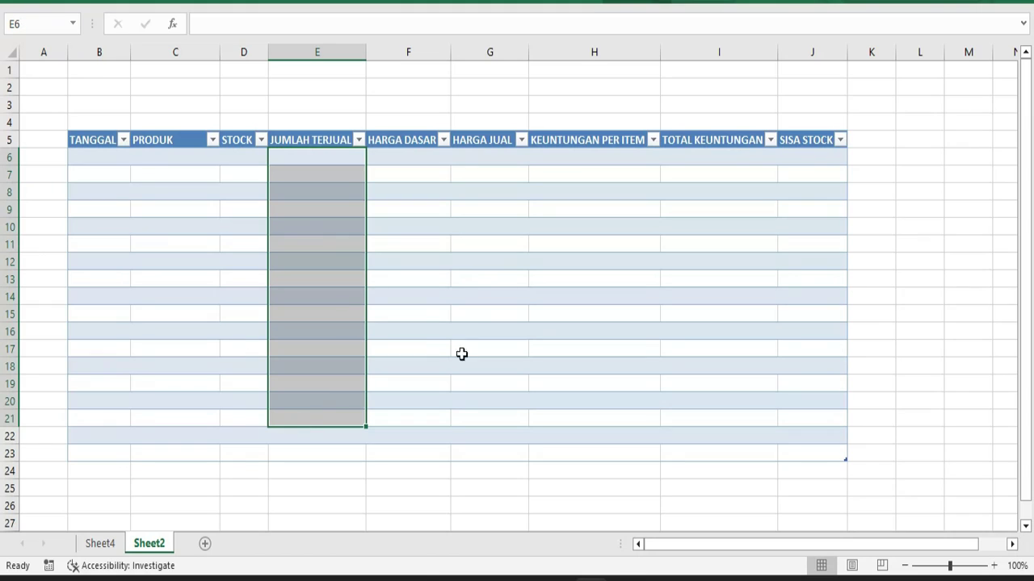
drag(411, 164, 401, 434)
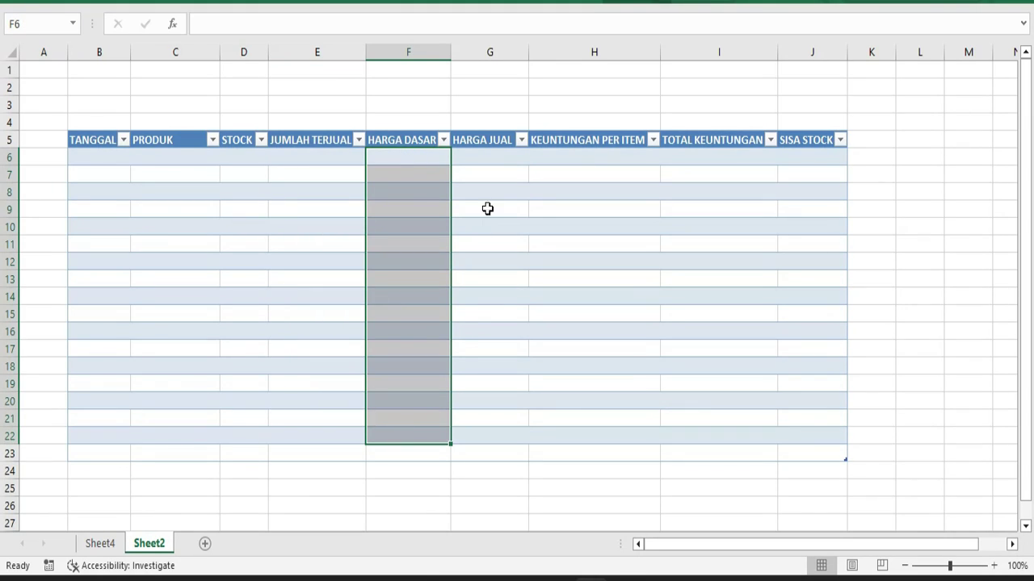
click(476, 151)
drag(481, 159, 463, 396)
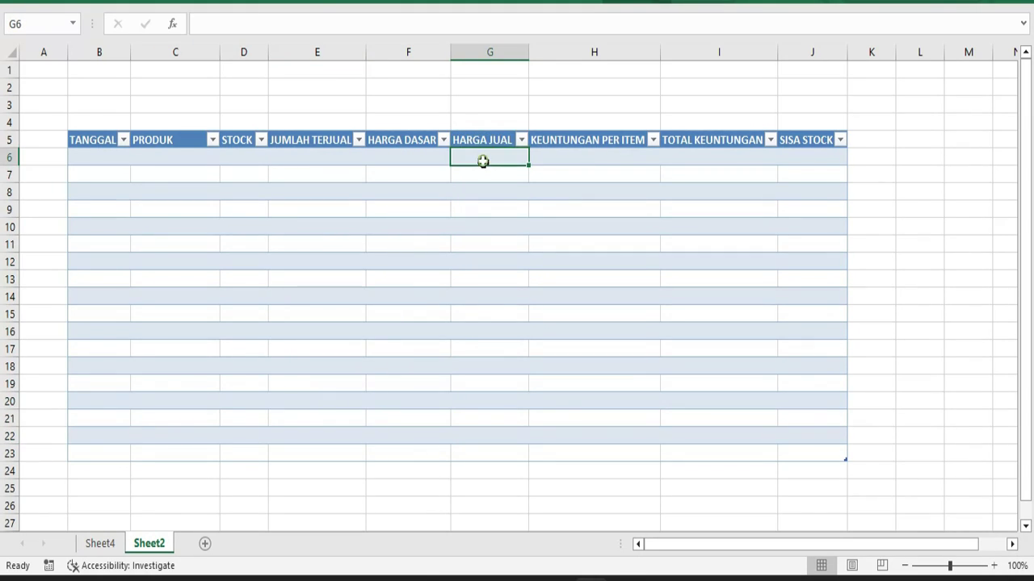
click(275, 301)
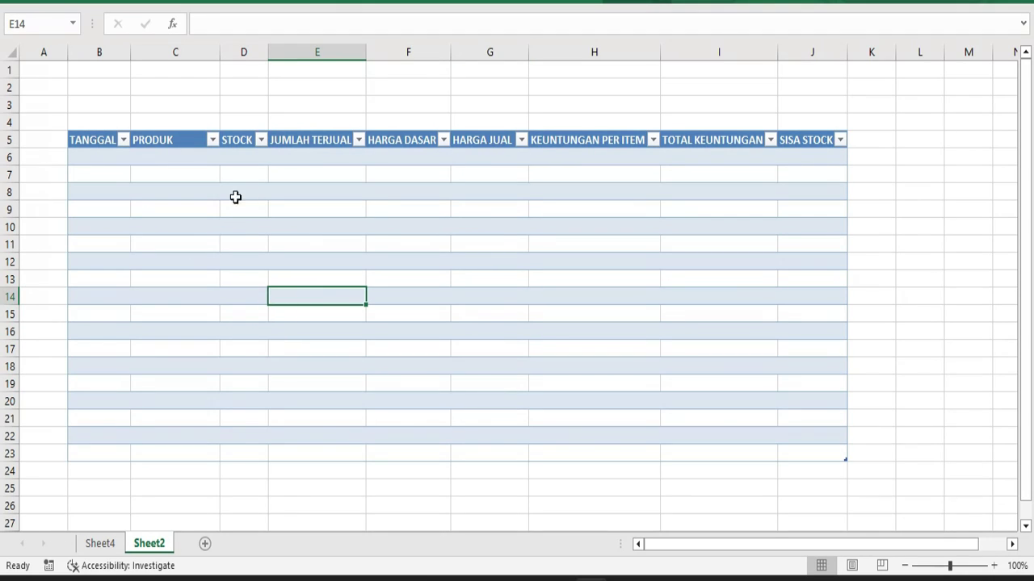
Select the first cell under STOCK through KEUNTUNGAN PER ITEM, then show Sheet4
click(245, 160)
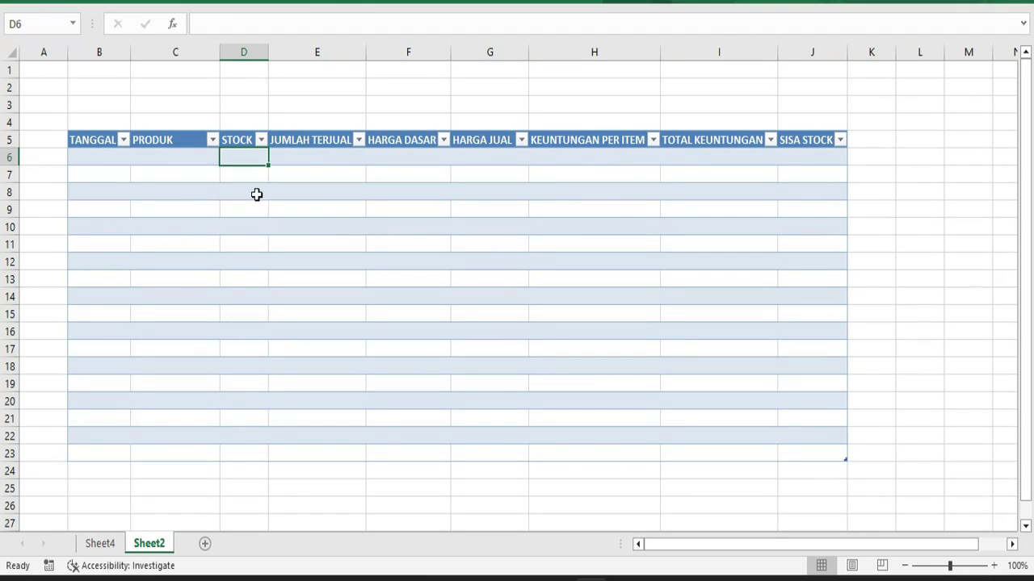
click(307, 157)
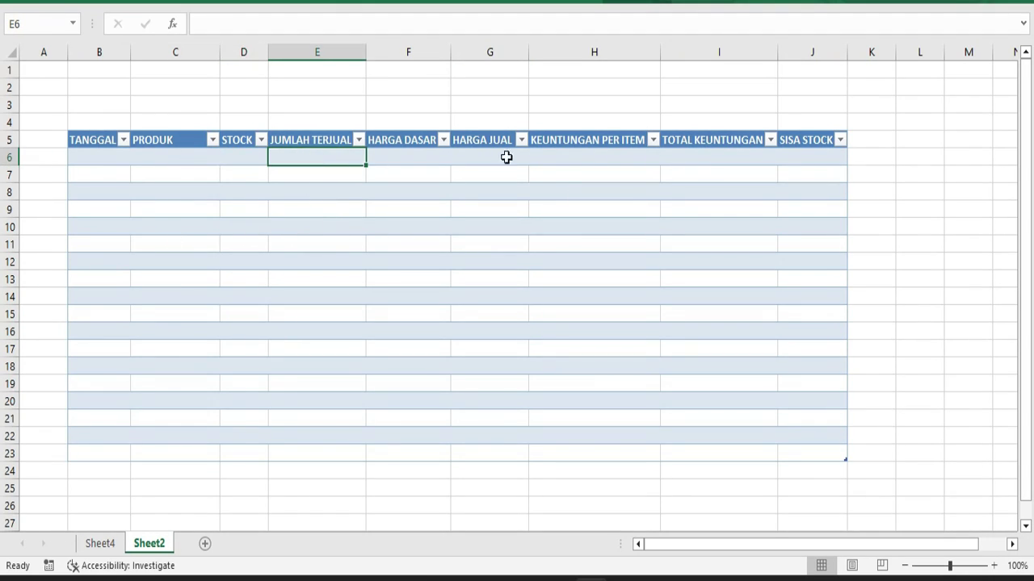
click(402, 160)
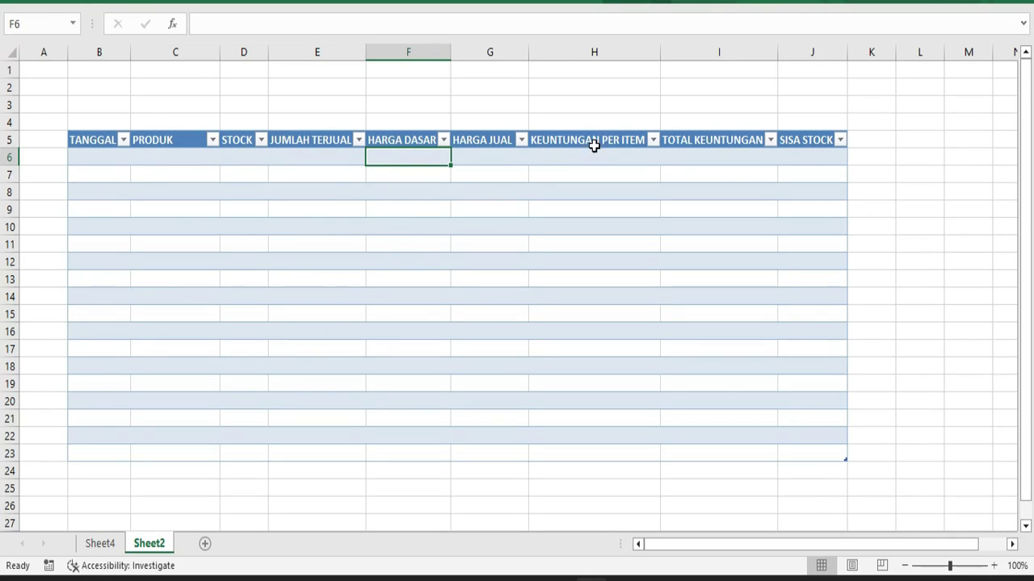
click(499, 162)
click(636, 153)
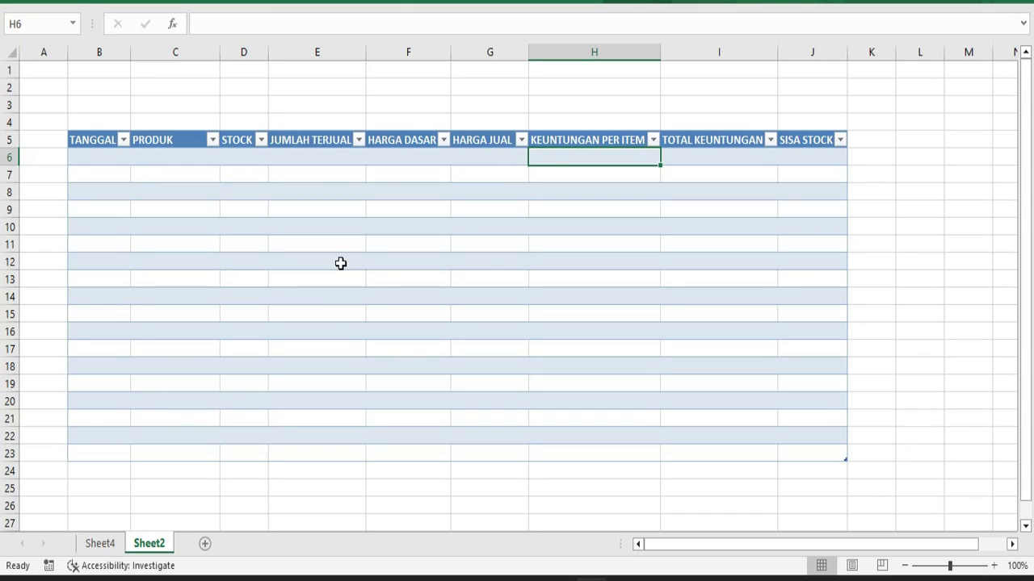
click(103, 546)
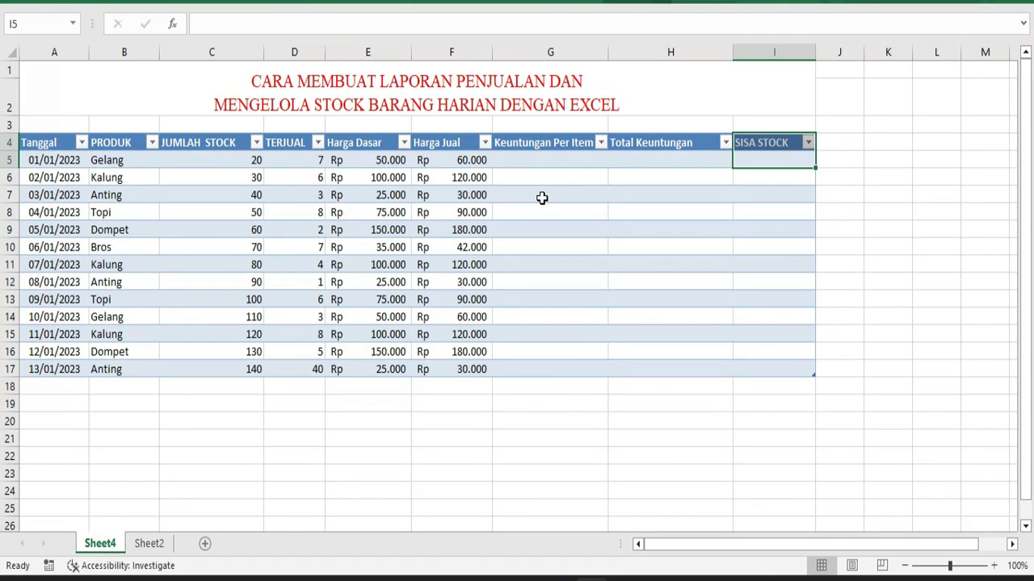
Highlight the JUMLAH STOCK, TERJUAL and SISA STOCK values and the profit headers on Sheet4
click(229, 264)
drag(223, 160, 229, 336)
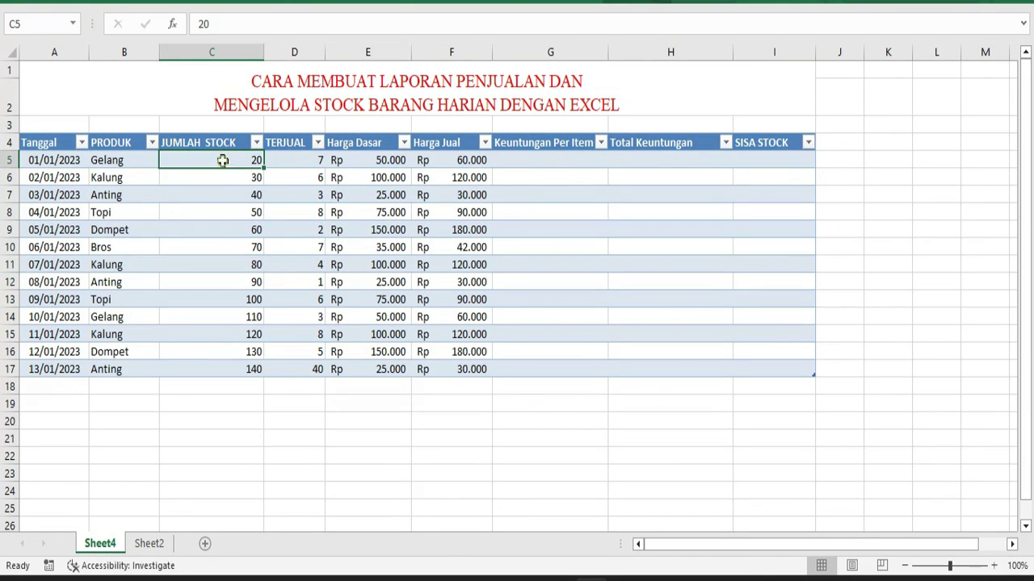
drag(252, 160, 252, 369)
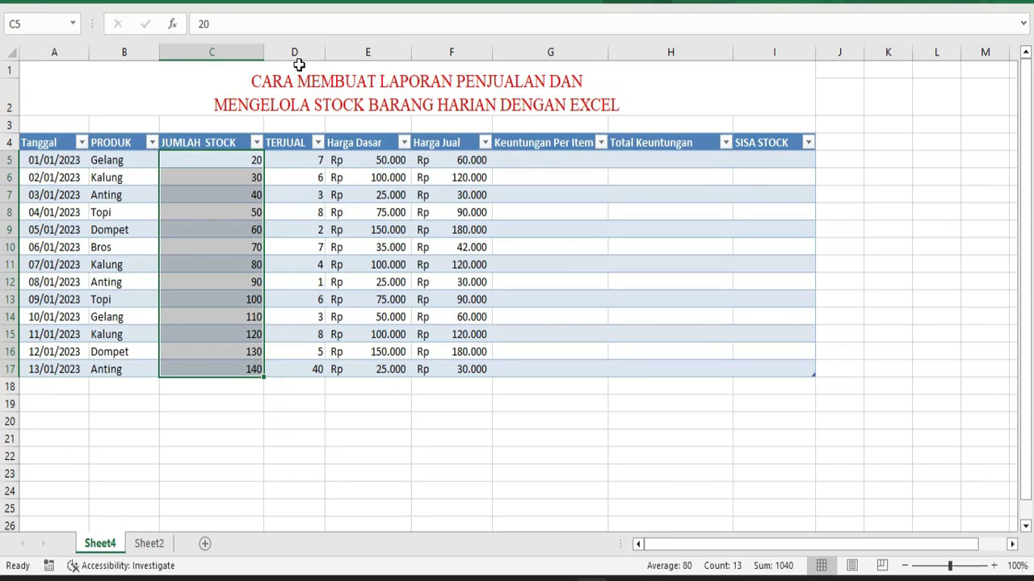
drag(770, 165, 759, 338)
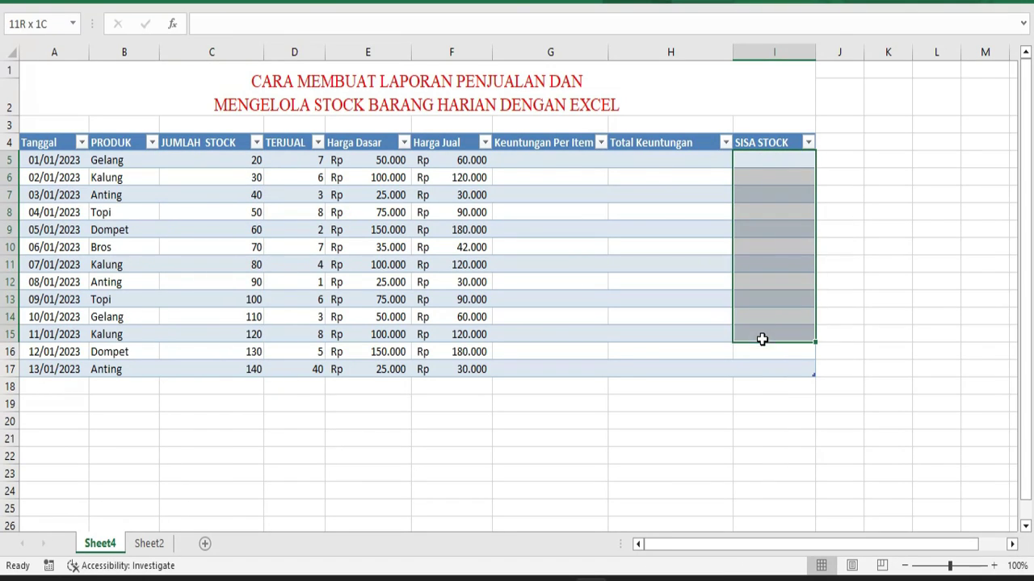
drag(299, 159, 289, 319)
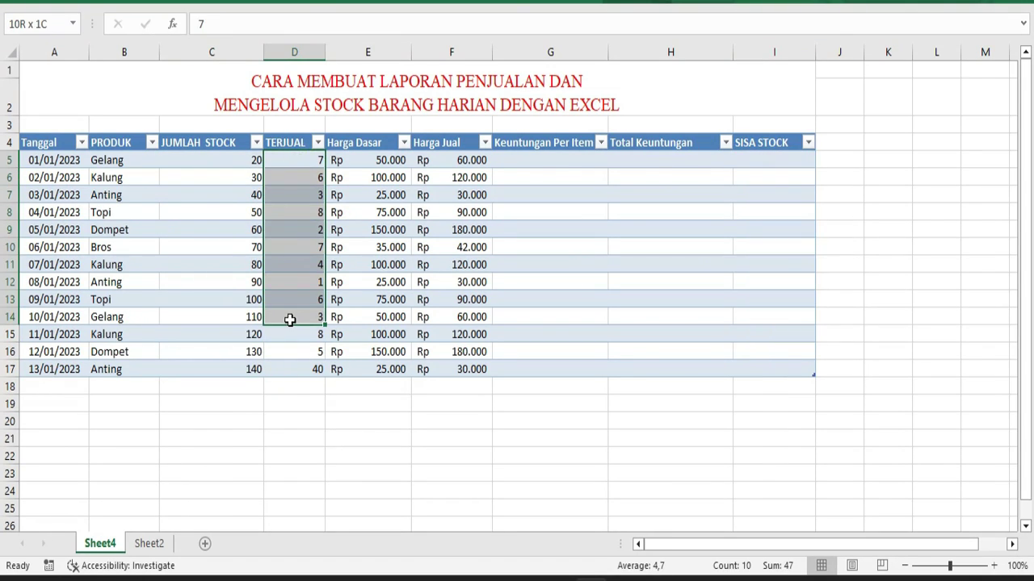
click(464, 230)
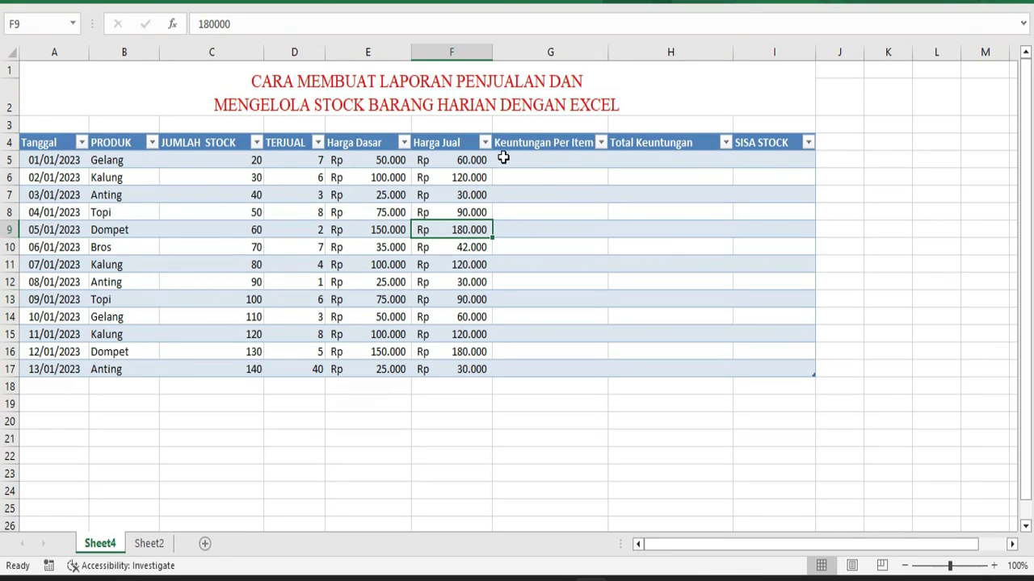
click(542, 144)
click(664, 142)
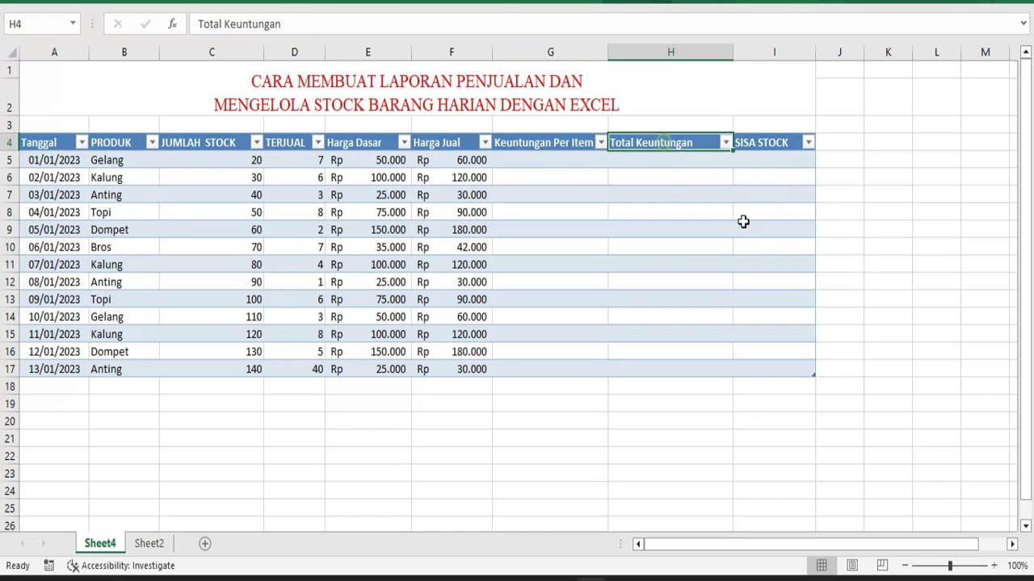
click(767, 142)
click(519, 174)
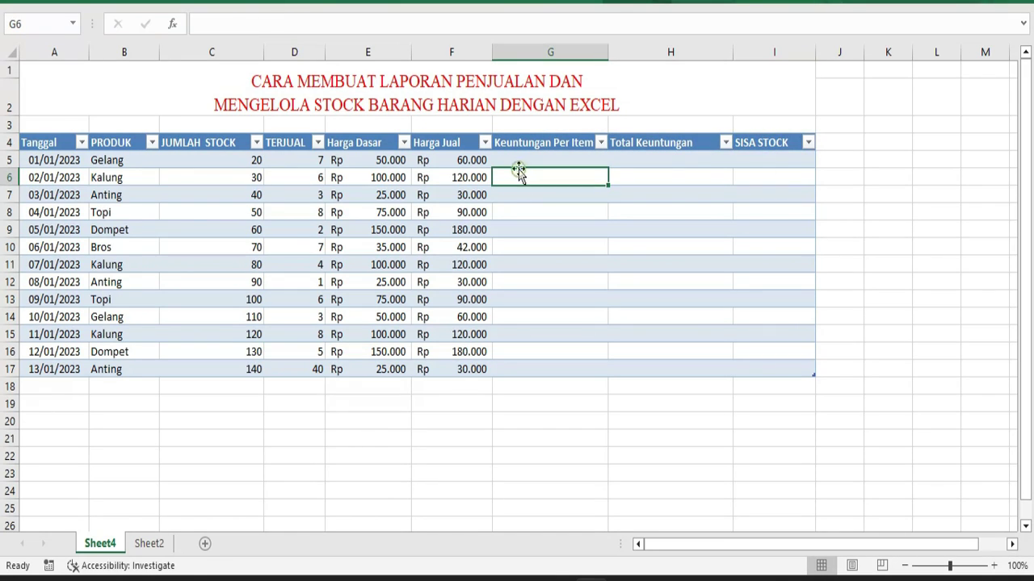
On Sheet2, convert B27:J29 into a table with 'My table has headers' ticked
click(149, 544)
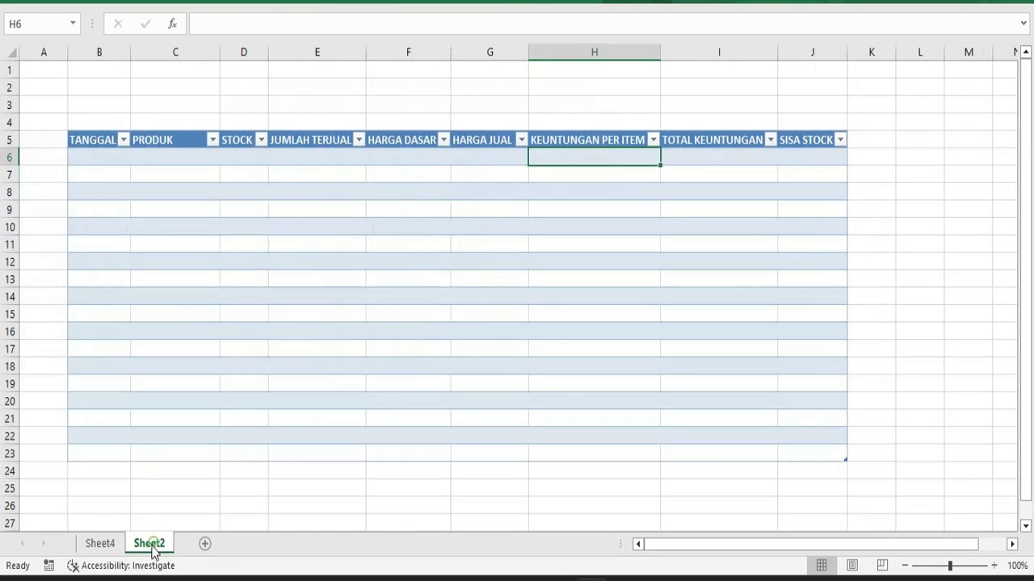
mouse_move(103, 139)
mouse_down()
mouse_move(748, 355)
mouse_move(826, 448)
mouse_up()
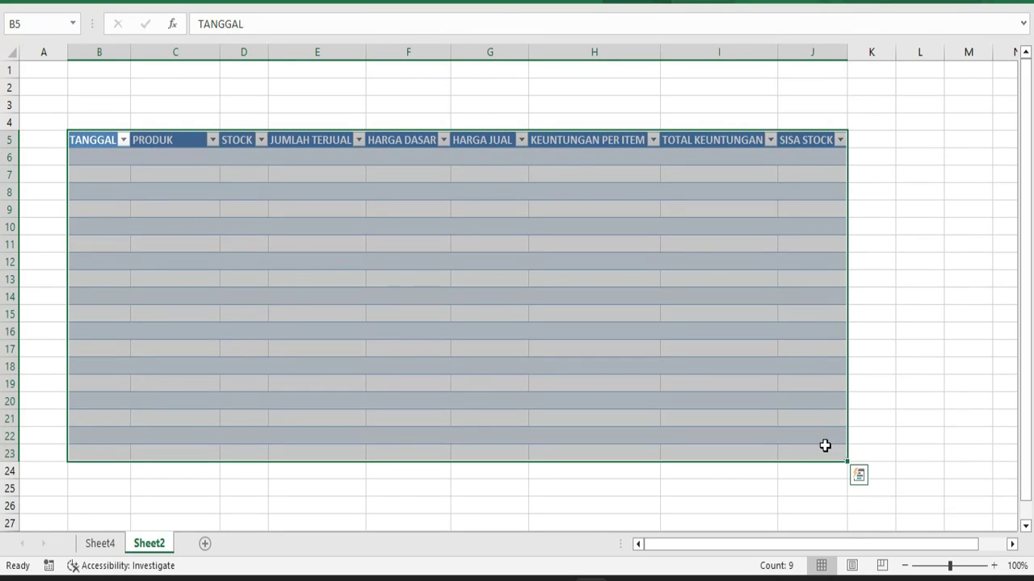
click(877, 240)
scroll(423, 485, down, 4)
drag(95, 313, 824, 353)
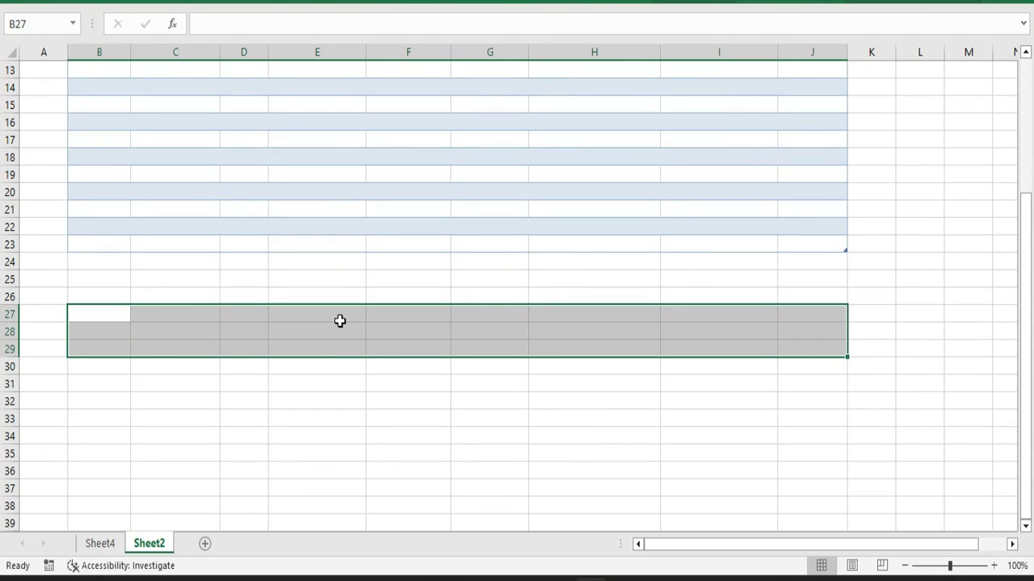
key(ctrl+t)
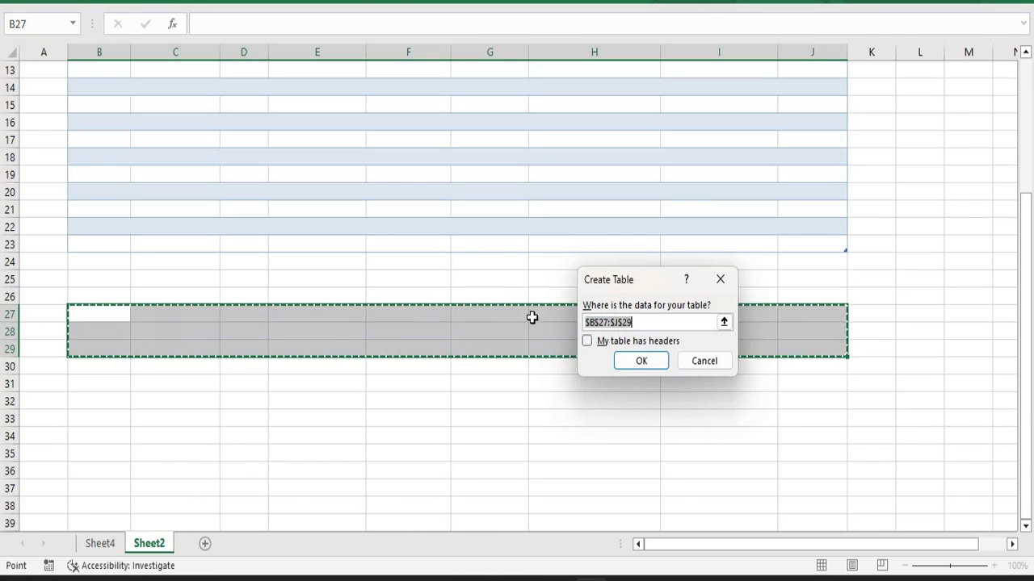
click(587, 342)
click(640, 362)
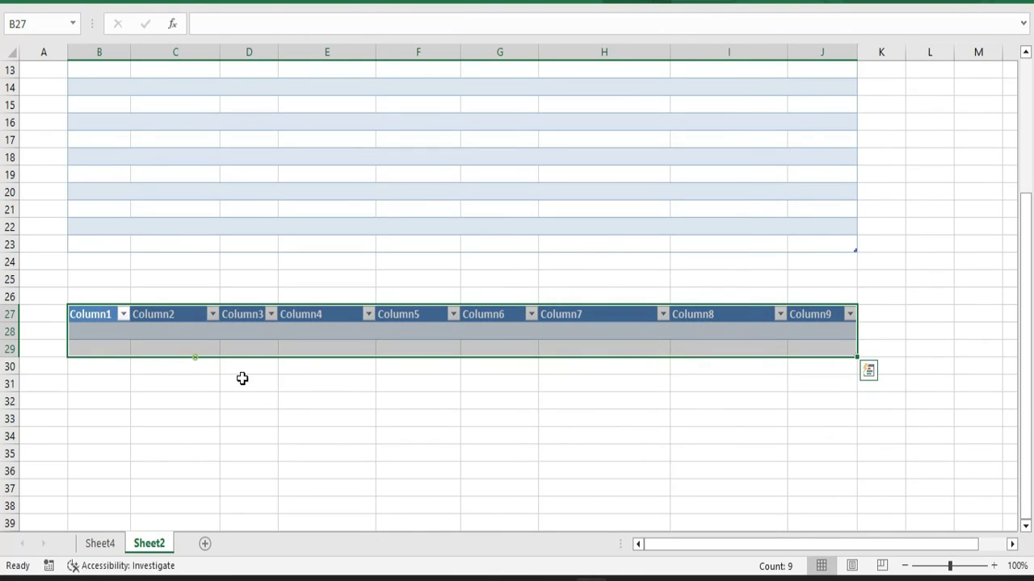
Check the new table's Column1 and Column2 cells, then return to Sheet4's sales table
click(464, 368)
click(178, 335)
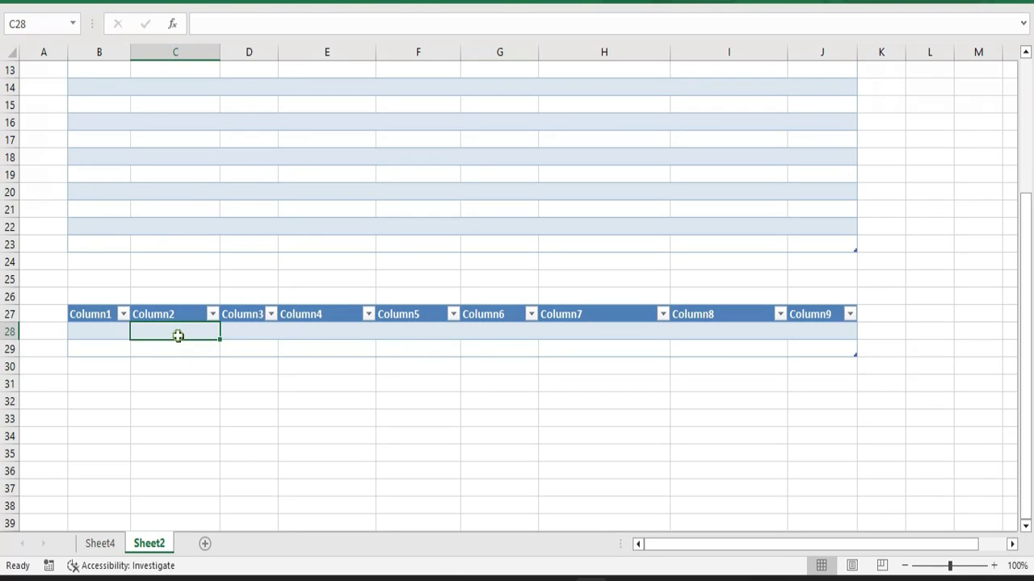
click(105, 330)
click(103, 314)
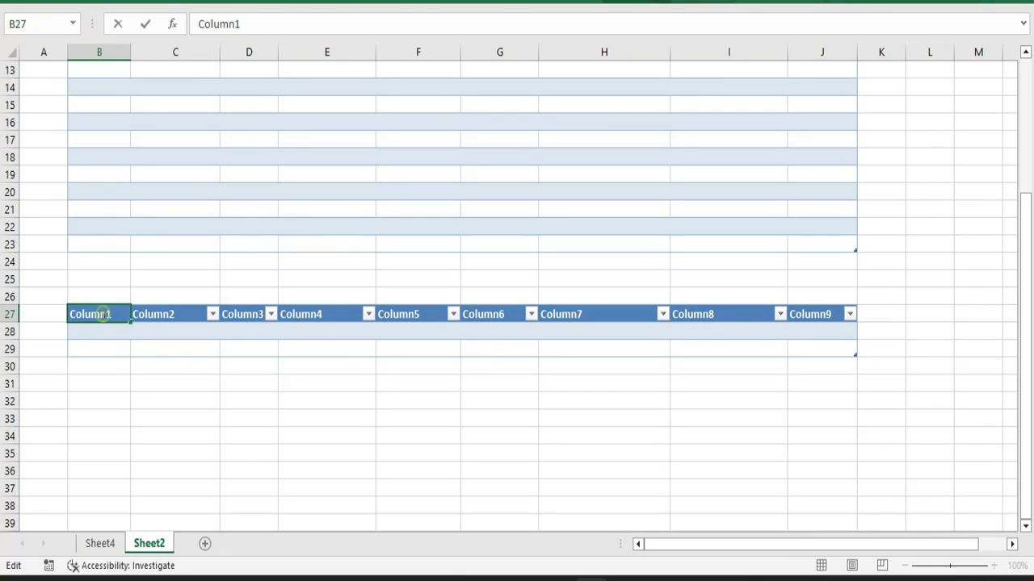
click(157, 297)
click(205, 307)
click(255, 301)
scroll(195, 187, up, 3)
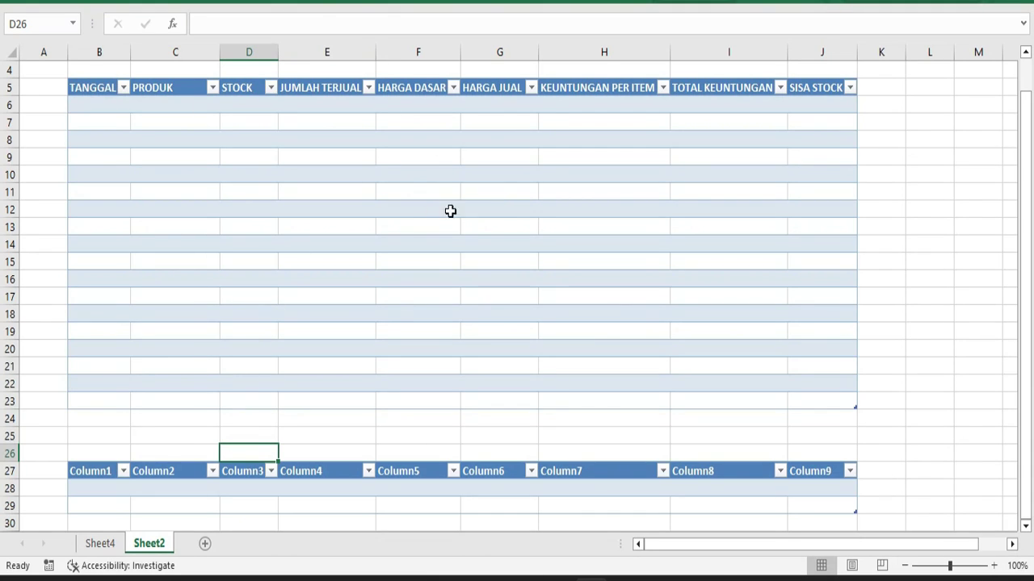
scroll(437, 238, up, 1)
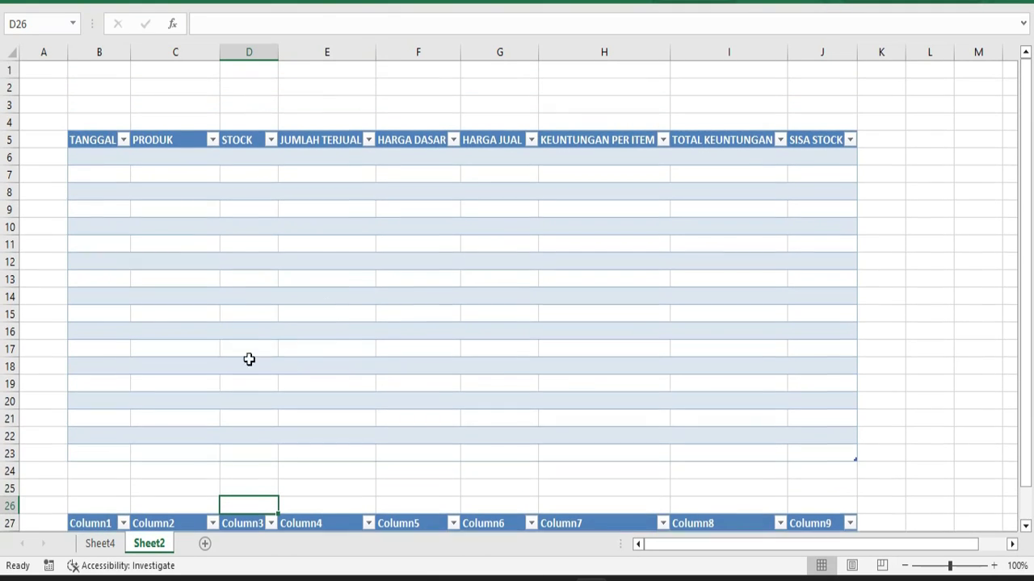
click(100, 544)
Enter =[@[Harga Jual]]-[@[Harga Dasar]] in G5 and check the filled values in G6:G16
click(174, 244)
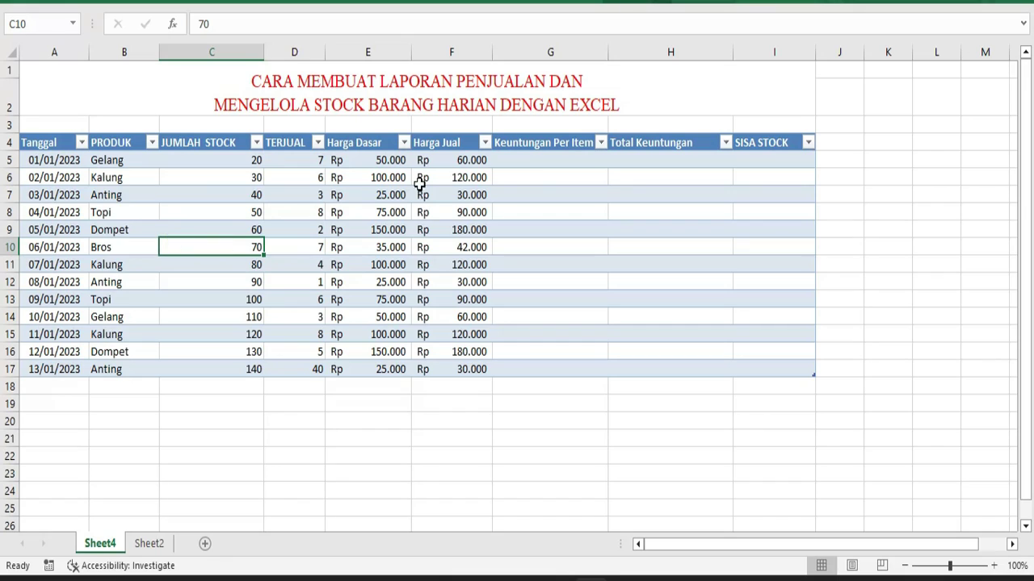
click(520, 160)
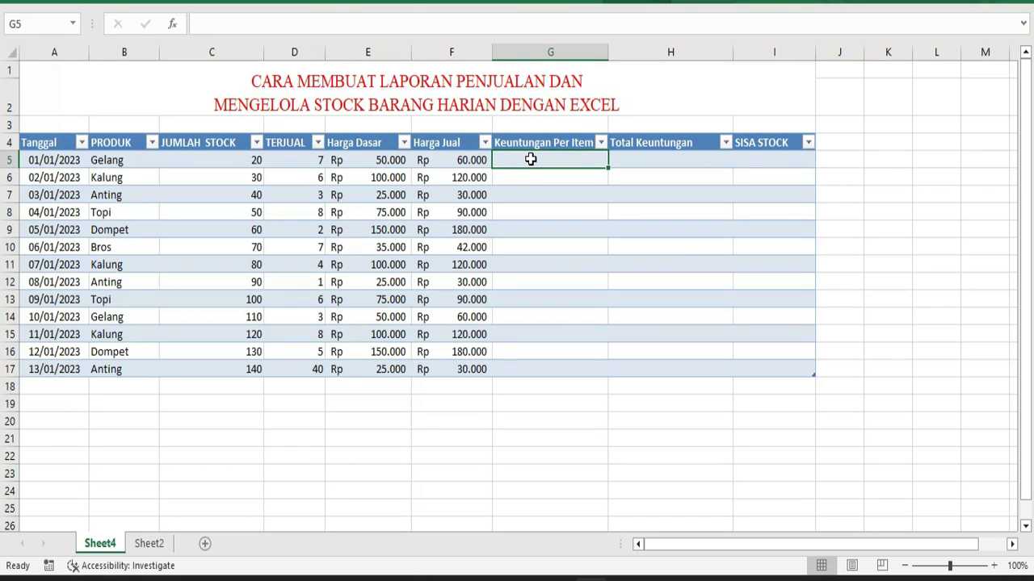
text(=)
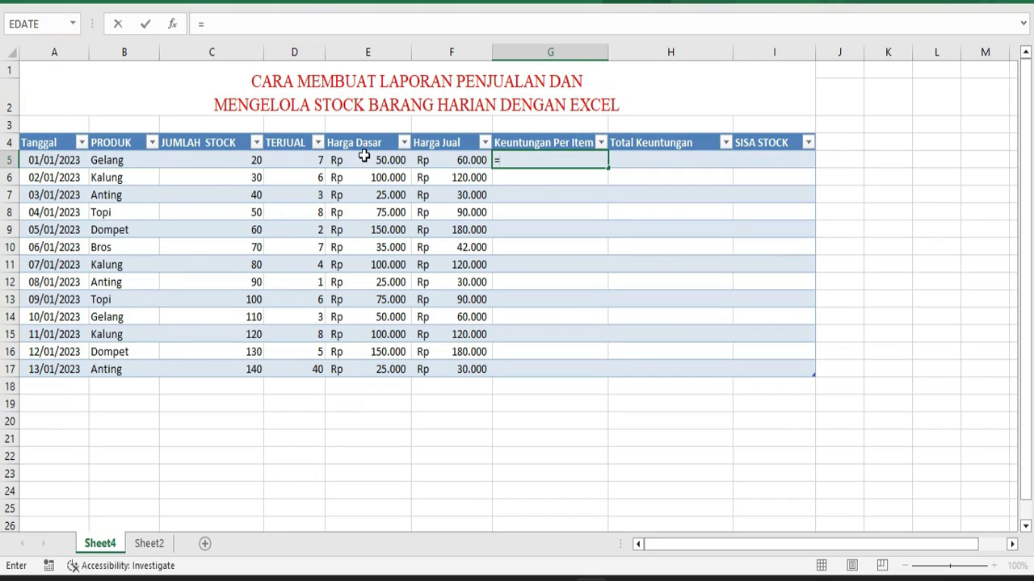
click(444, 159)
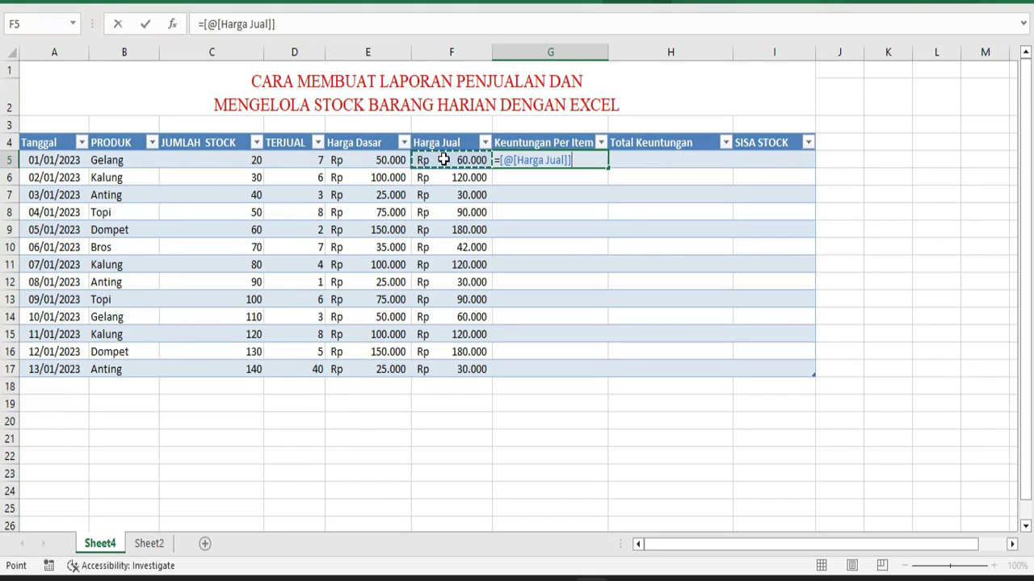
text(-[@[Harga Dasar)
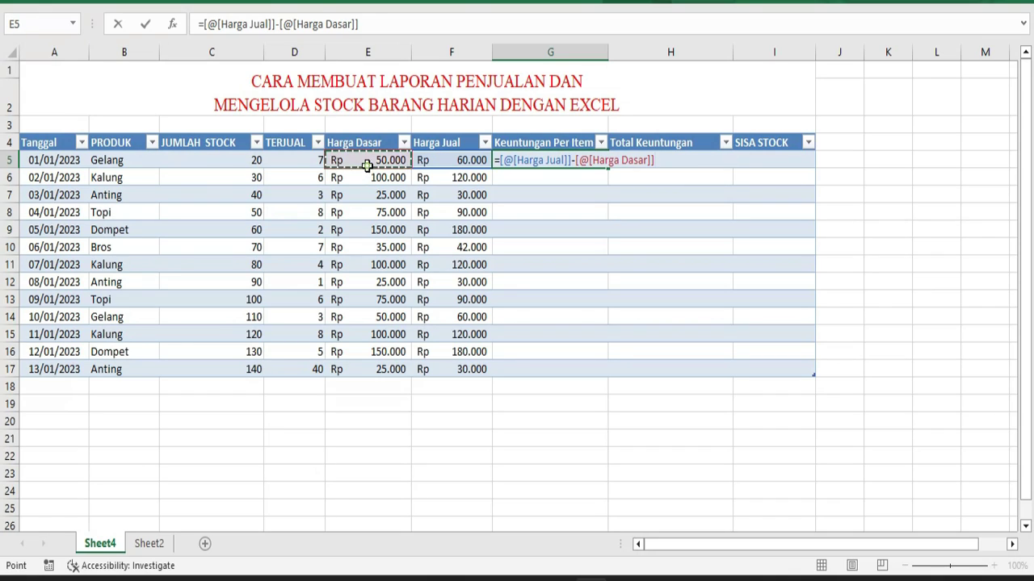
click(367, 162)
key(Return)
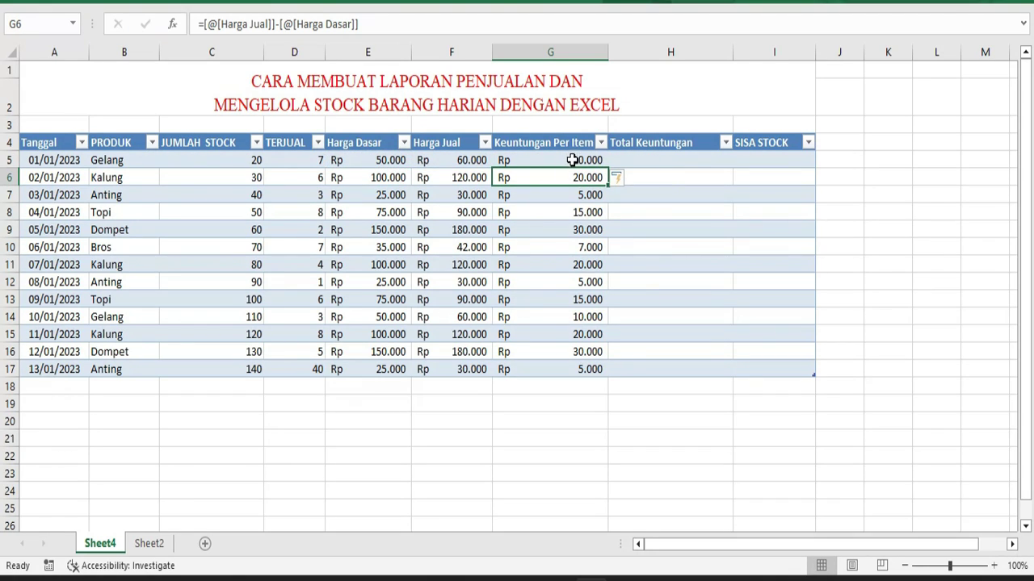
click(575, 232)
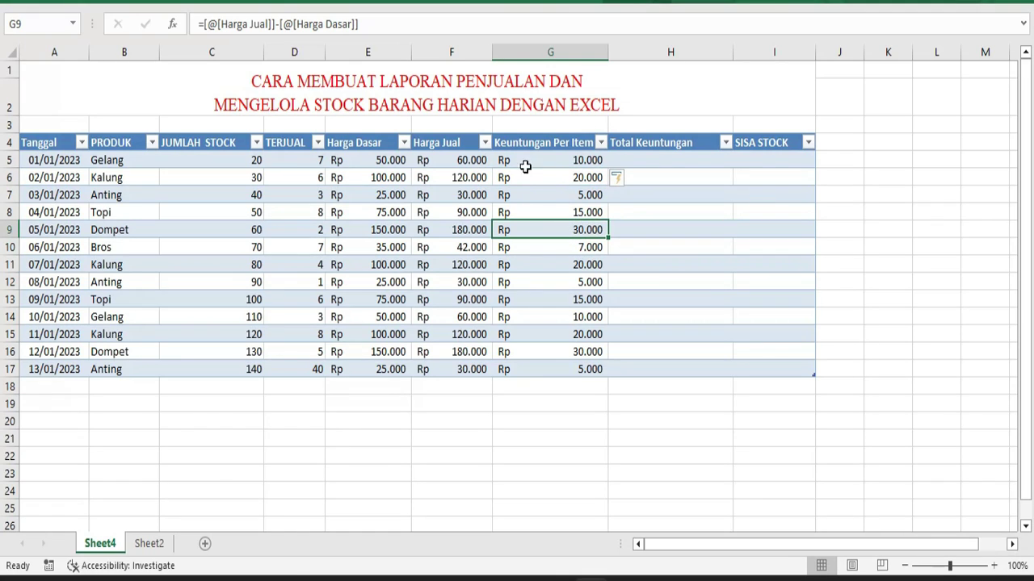
drag(552, 175, 591, 368)
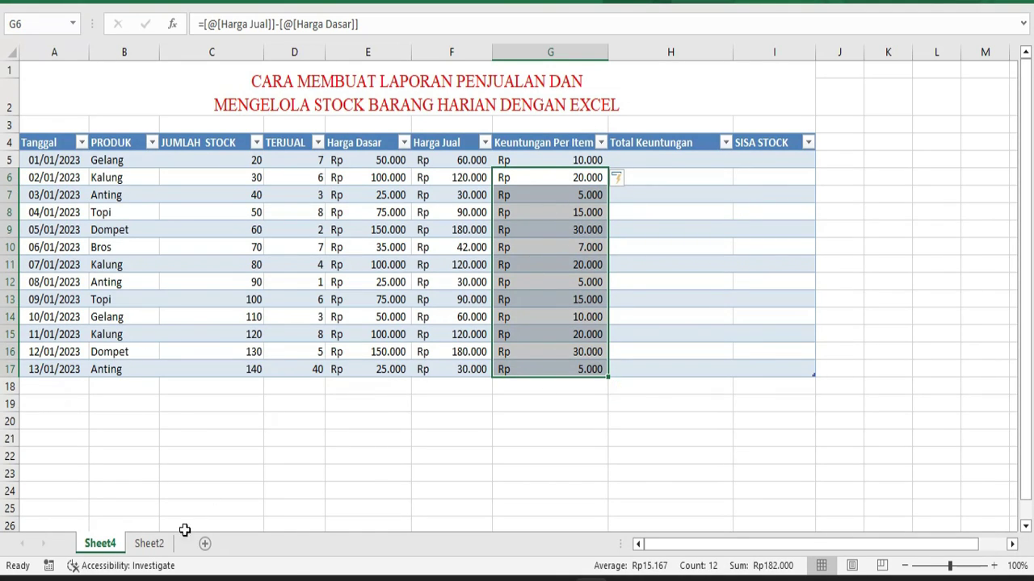
Apply All Borders to the empty range B24:H29 below the sales table
click(154, 197)
drag(50, 147, 806, 365)
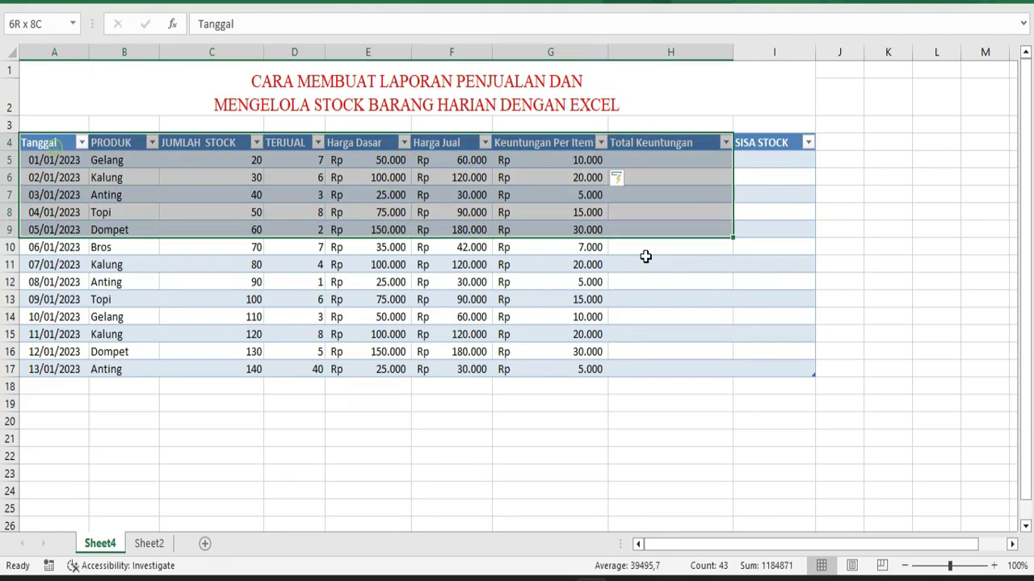
click(581, 300)
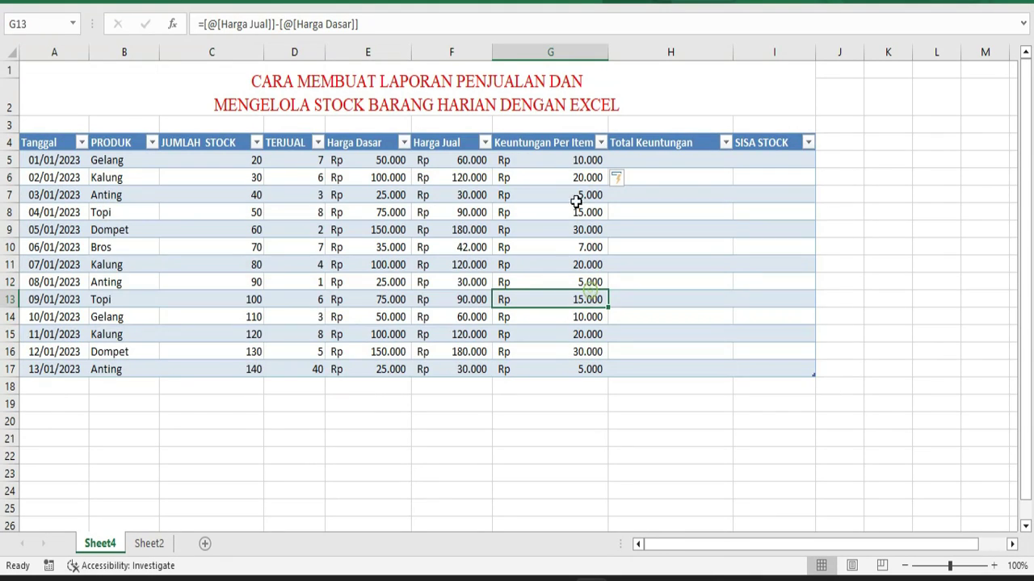
click(577, 179)
scroll(362, 452, down, 2)
drag(121, 367, 714, 451)
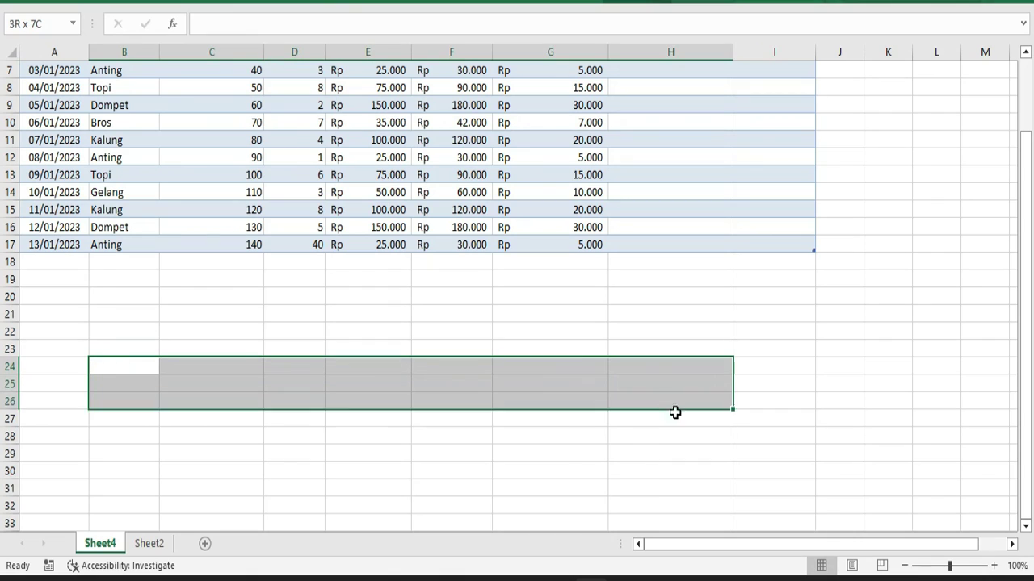
click(64, 4)
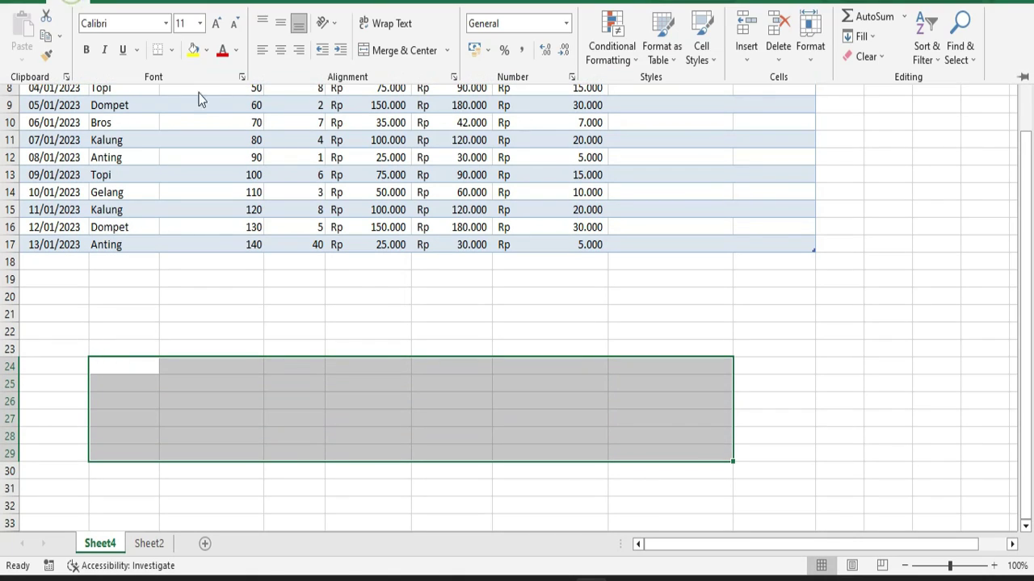
click(170, 51)
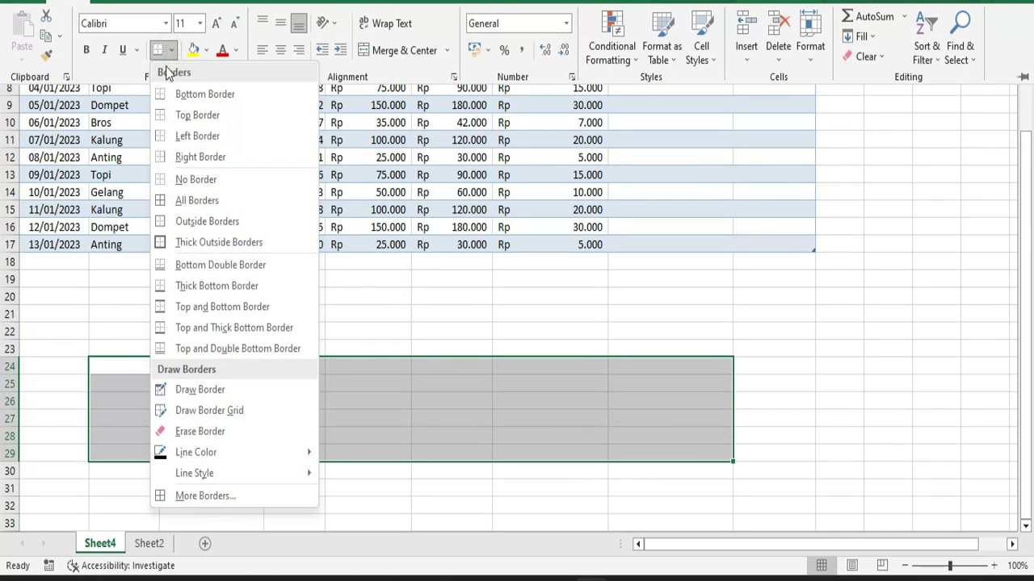
click(171, 200)
Copy the G5 profit formula down to row 17 by double-clicking its fill handle
scroll(558, 237, up, 3)
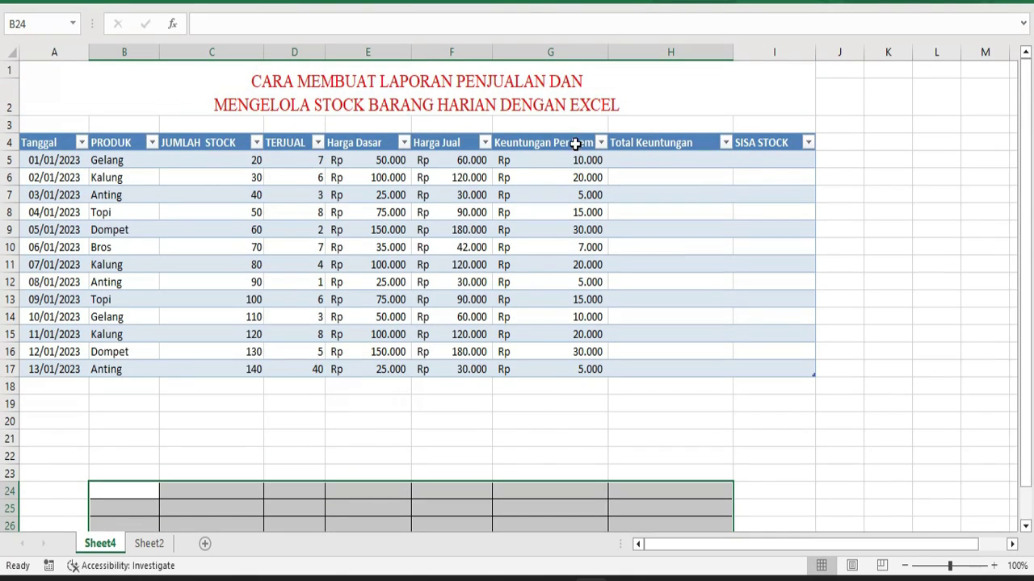
drag(570, 193, 588, 374)
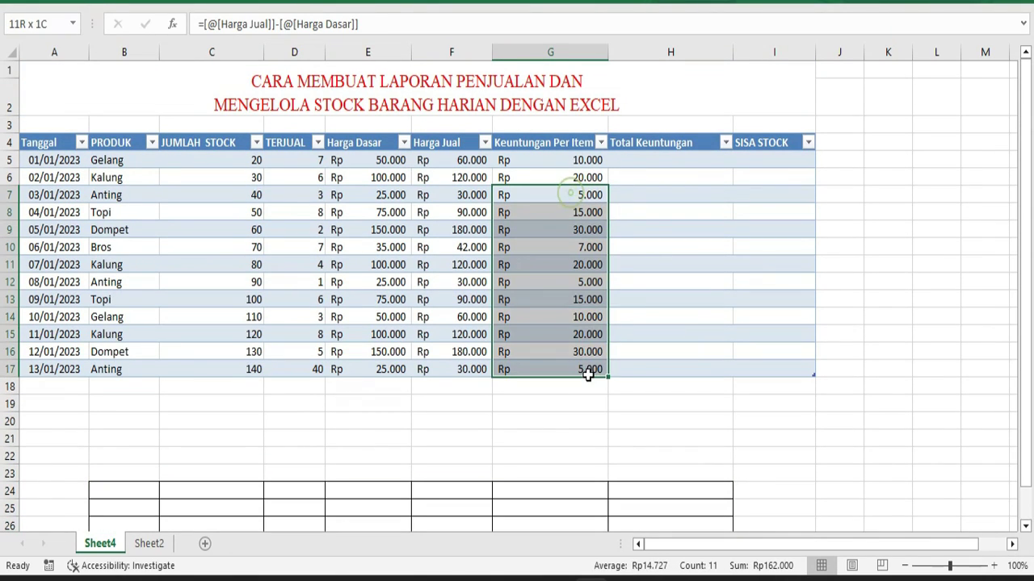
click(557, 160)
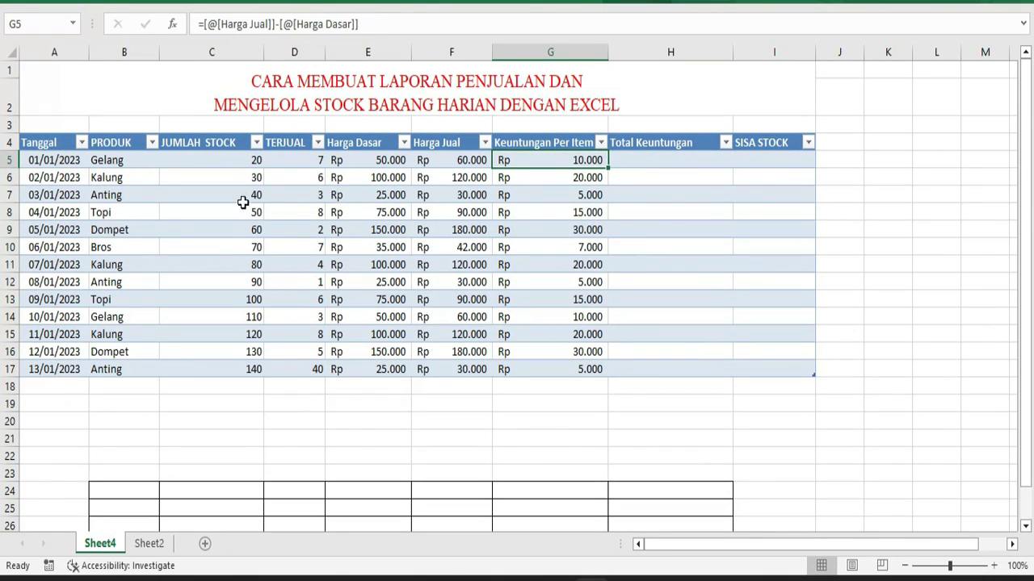
scroll(427, 407, down, 2)
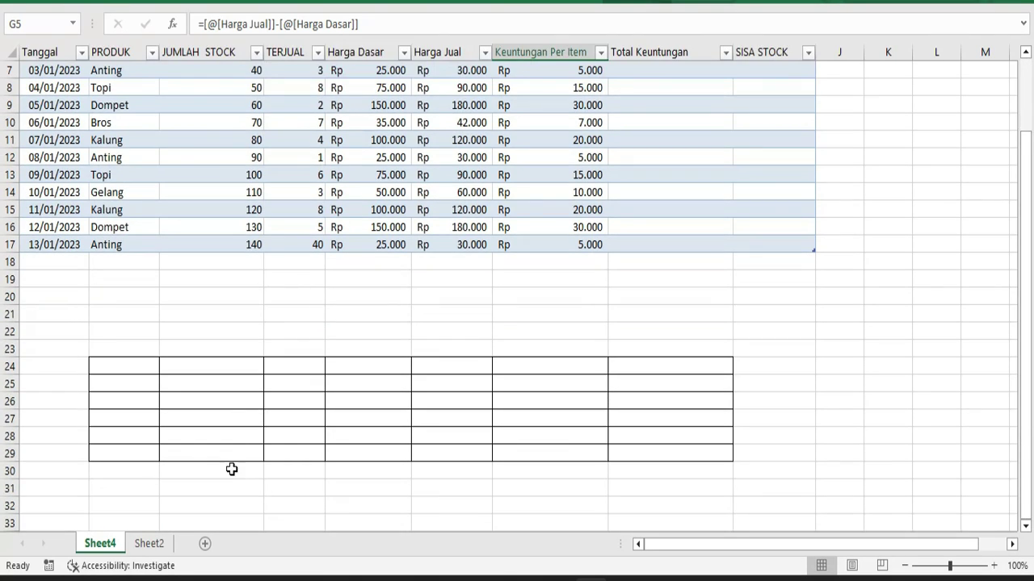
click(212, 417)
scroll(326, 367, up, 2)
click(558, 155)
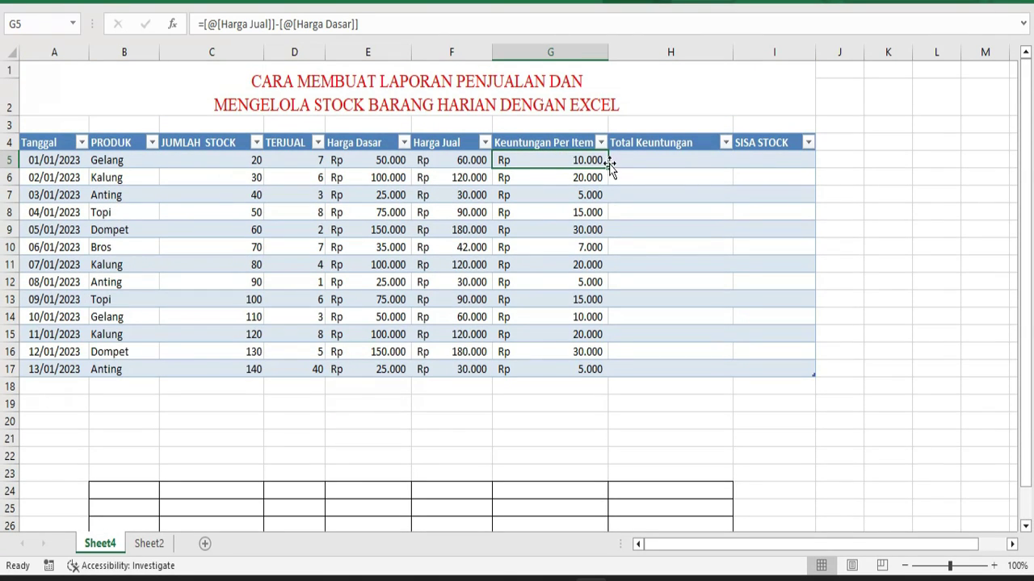
double_click(608, 168)
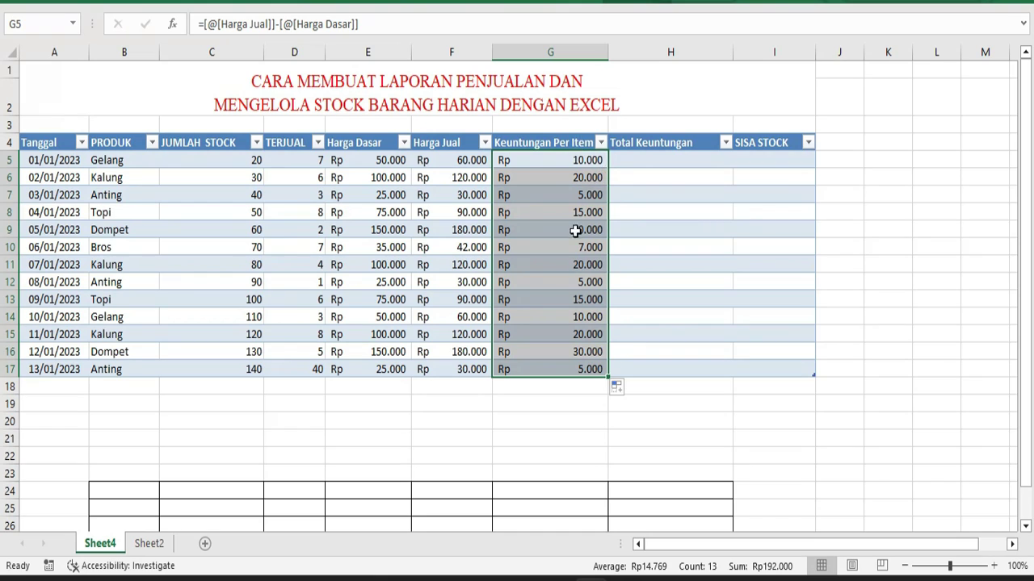
Select the bordered block of cells below the table again
scroll(486, 435, down, 3)
click(342, 365)
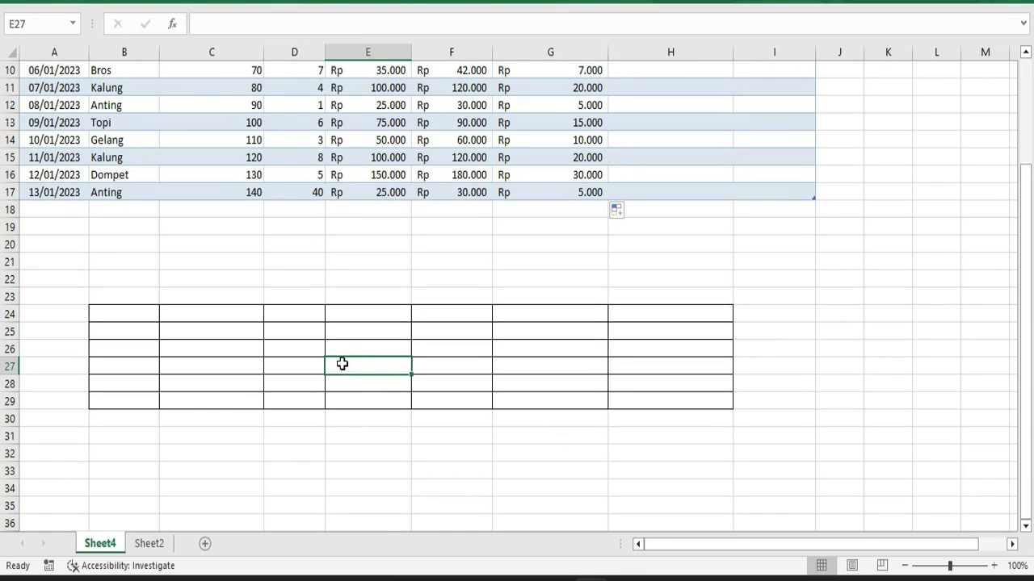
scroll(341, 364, up, 3)
scroll(342, 364, down, 1)
drag(124, 402, 731, 488)
scroll(421, 316, up, 2)
click(409, 449)
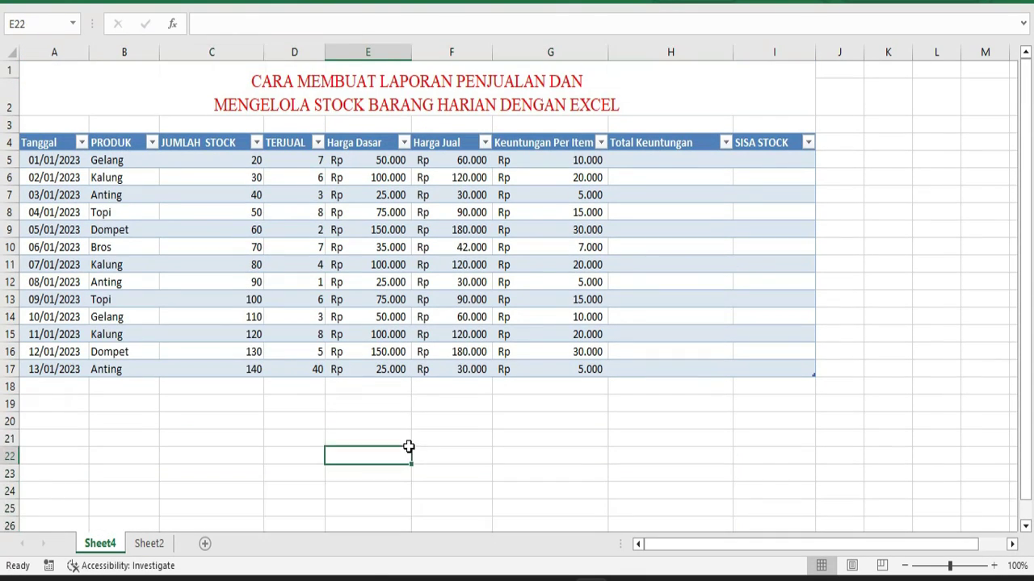
click(558, 185)
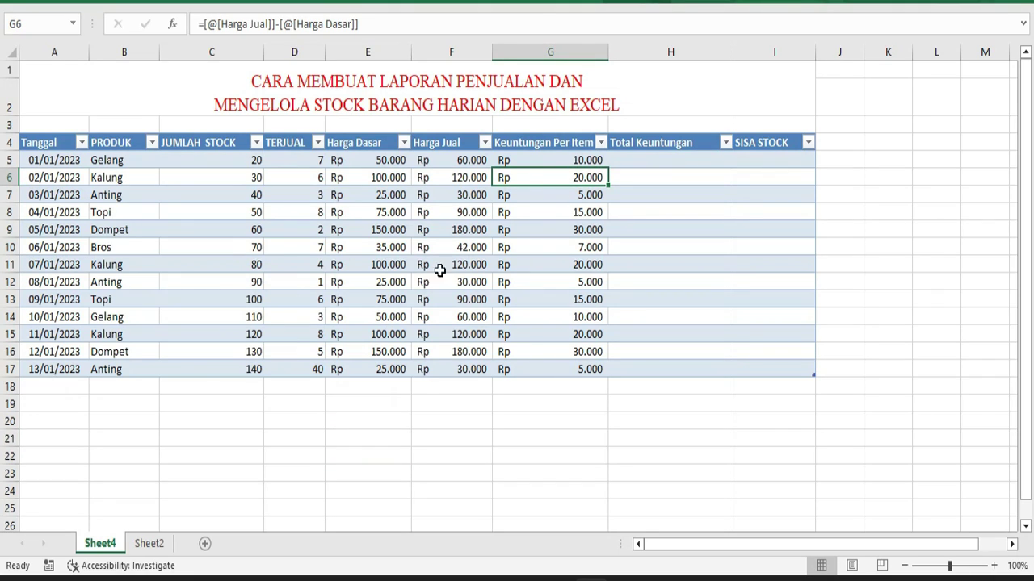
click(315, 211)
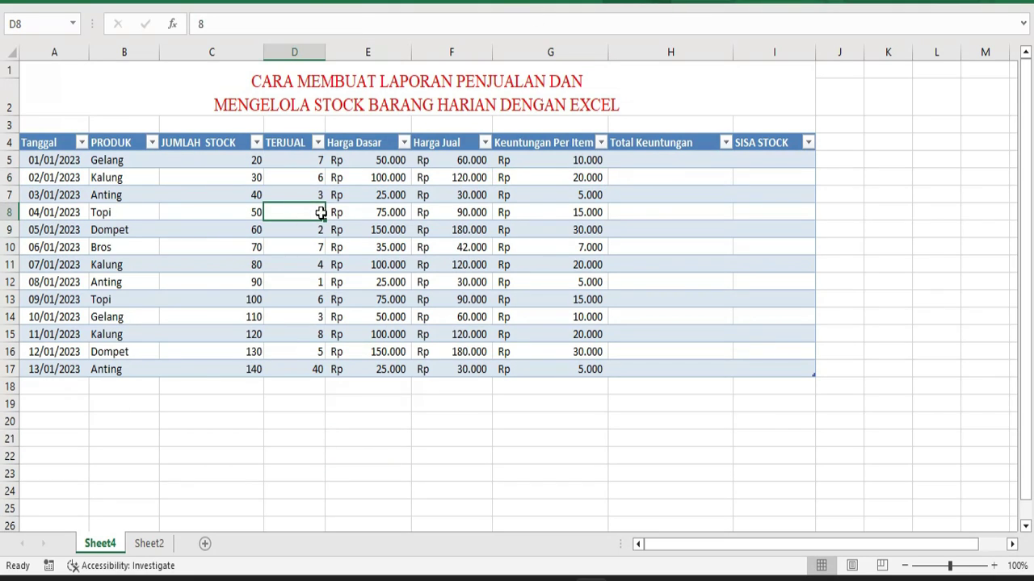
click(534, 160)
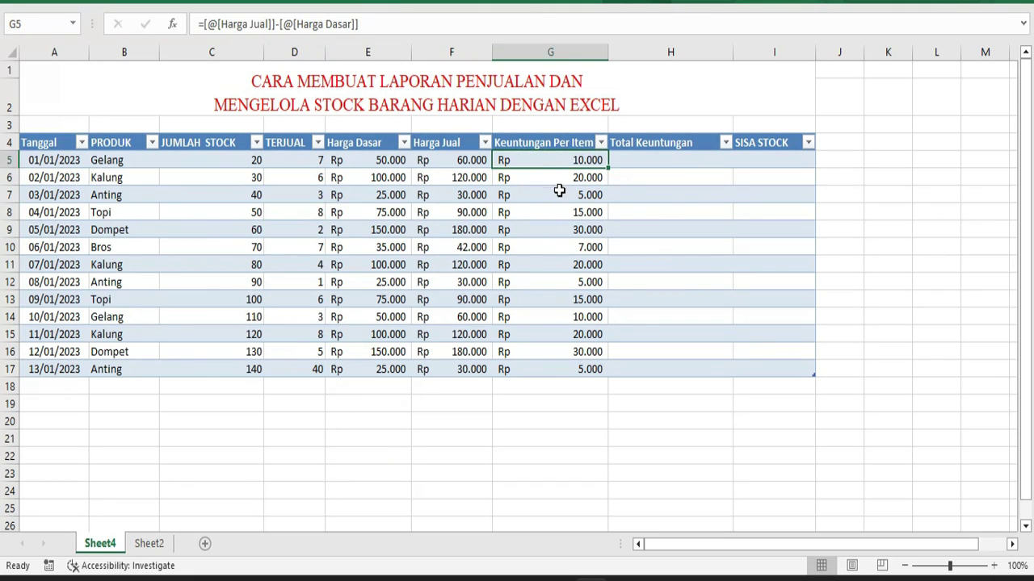
click(553, 181)
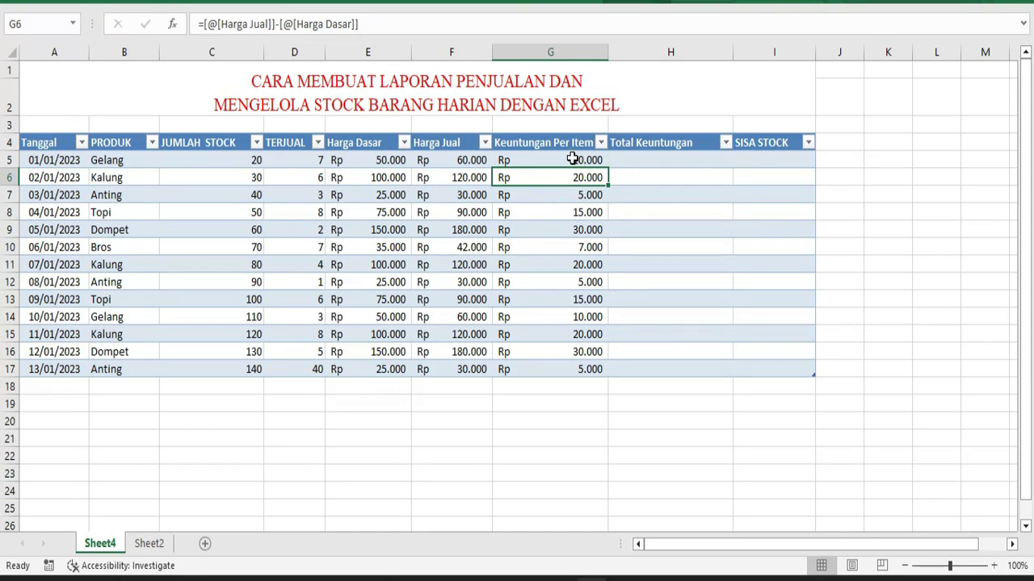
click(570, 158)
click(467, 177)
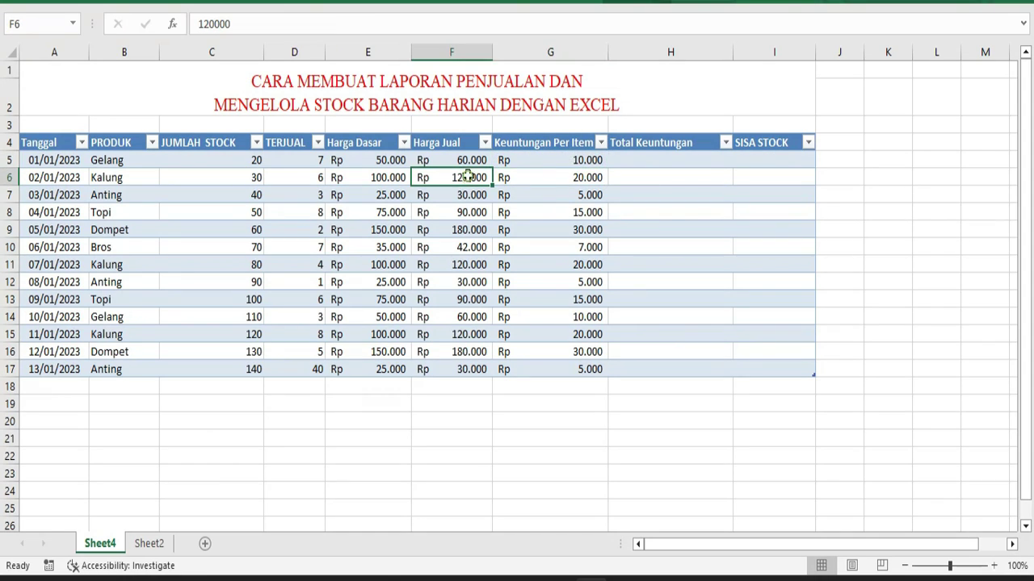
click(396, 179)
click(446, 179)
click(384, 178)
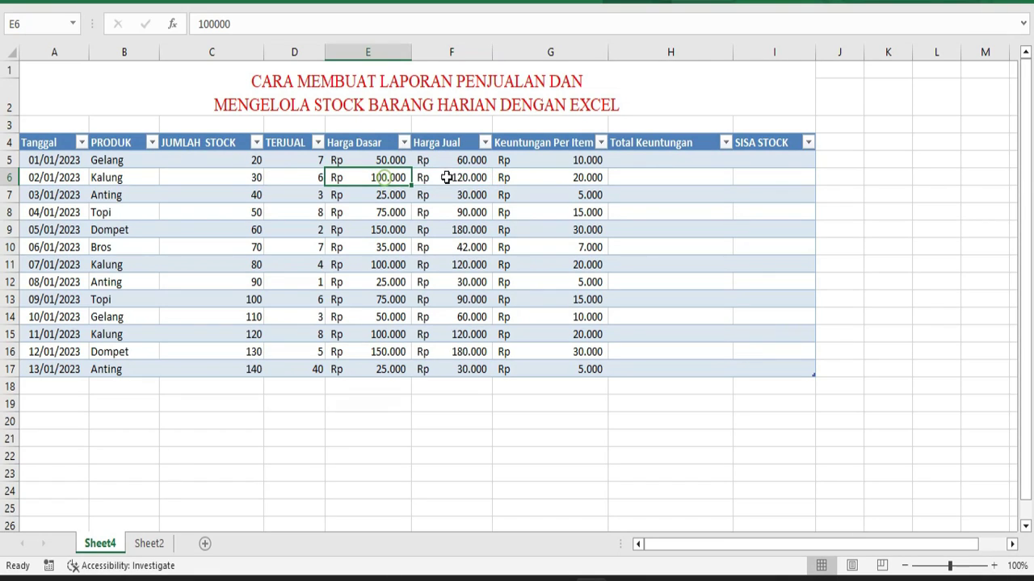
click(575, 177)
click(386, 334)
click(531, 230)
drag(590, 178, 583, 373)
click(568, 334)
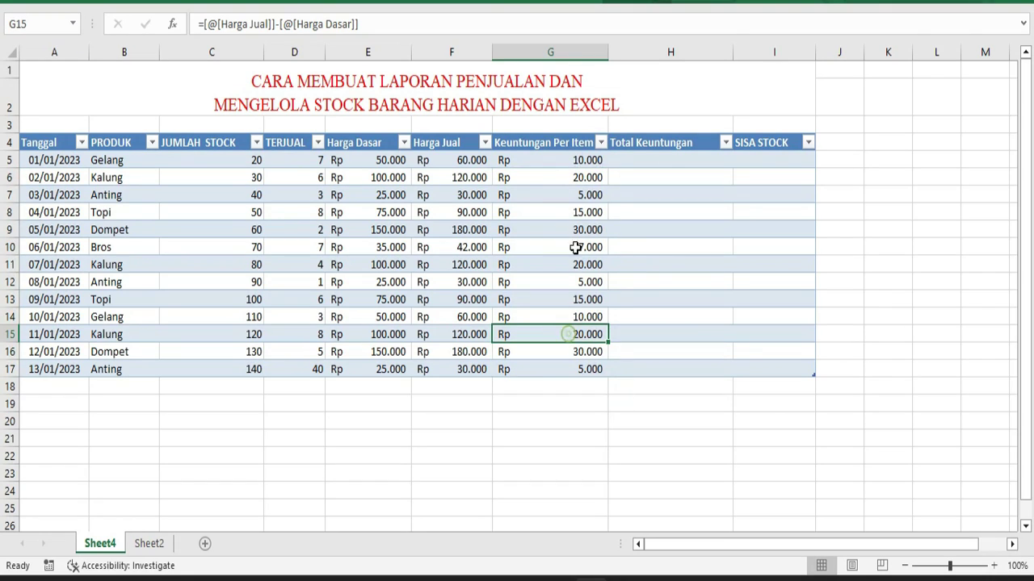
click(574, 162)
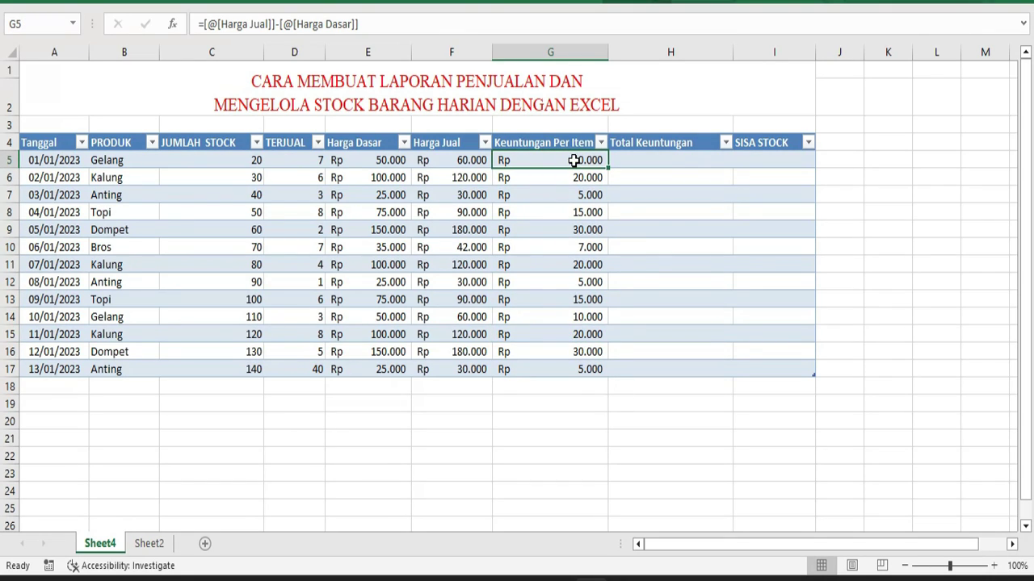
click(660, 166)
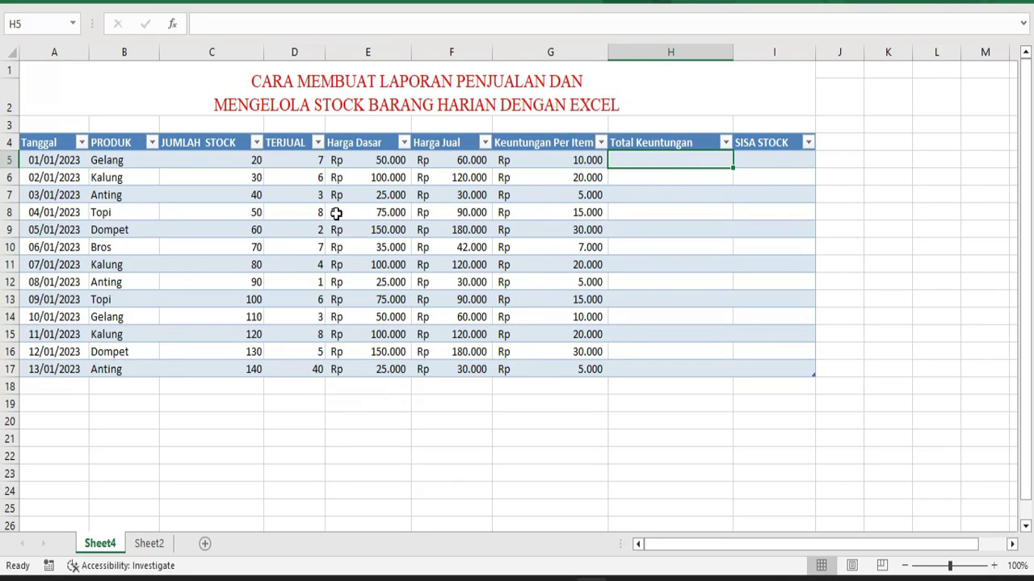
click(296, 163)
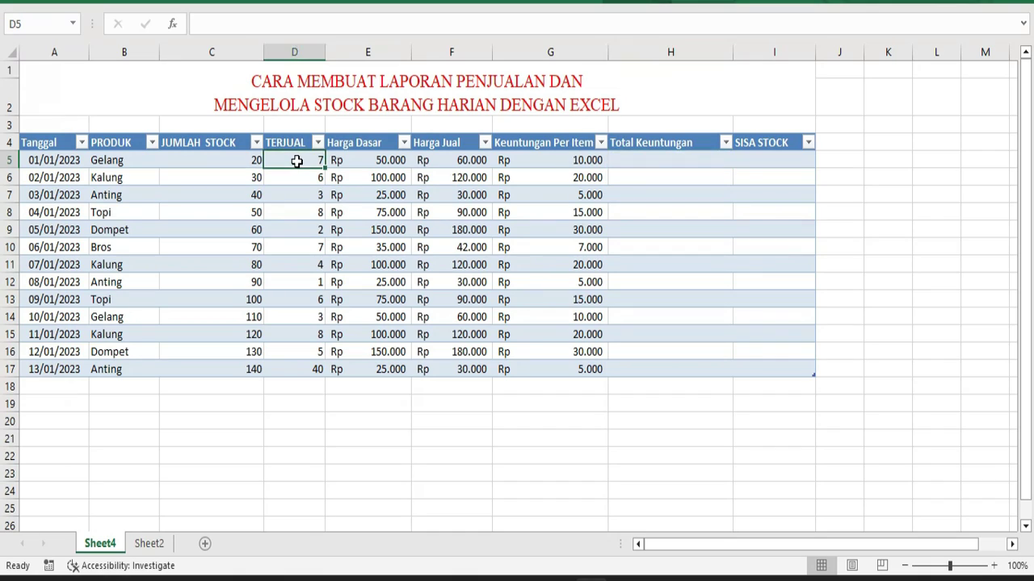
click(560, 161)
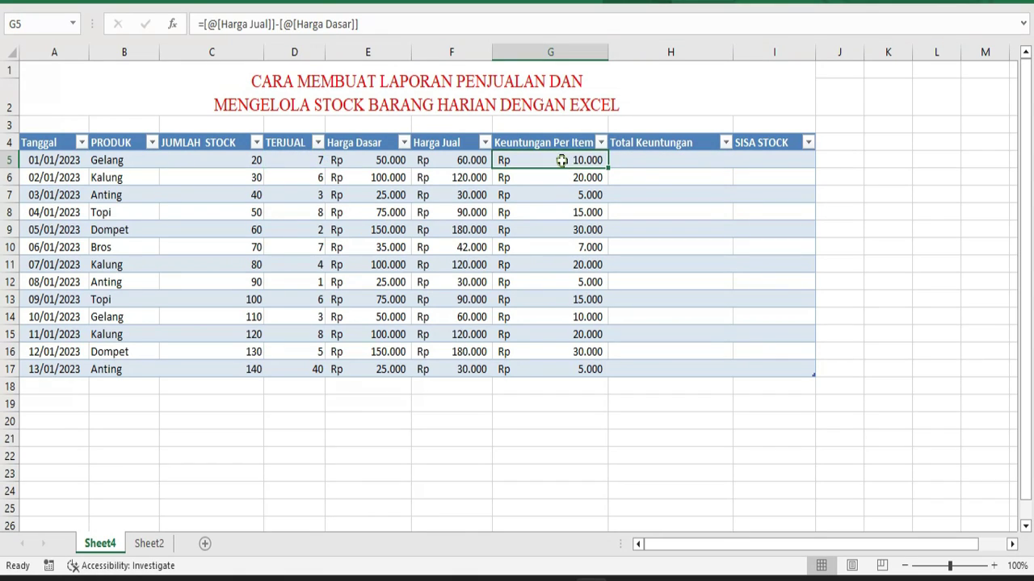
click(640, 162)
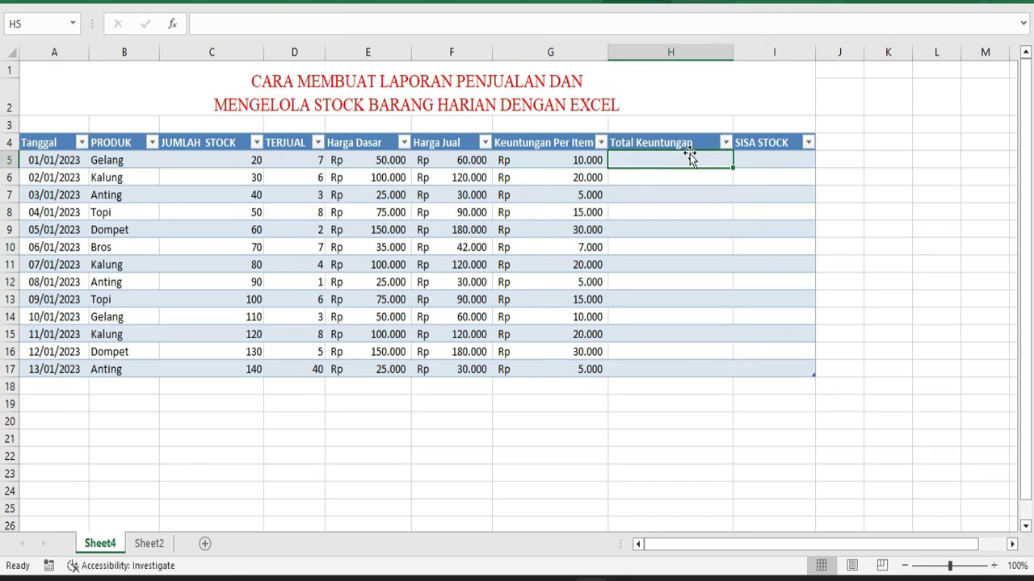
click(653, 246)
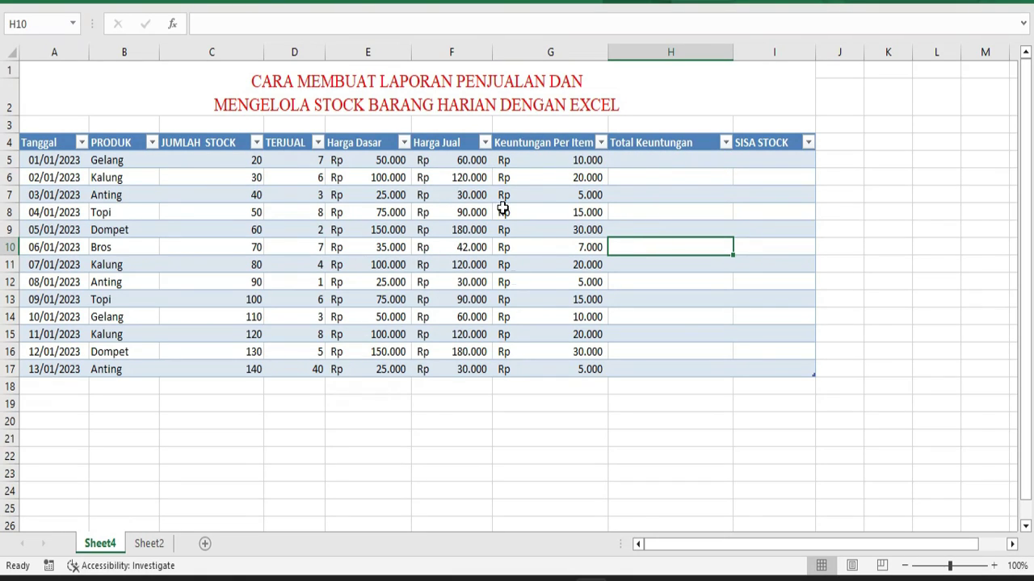
Apply the Accounting number format to the Harga Jual prices in F5:F17
drag(458, 161, 457, 300)
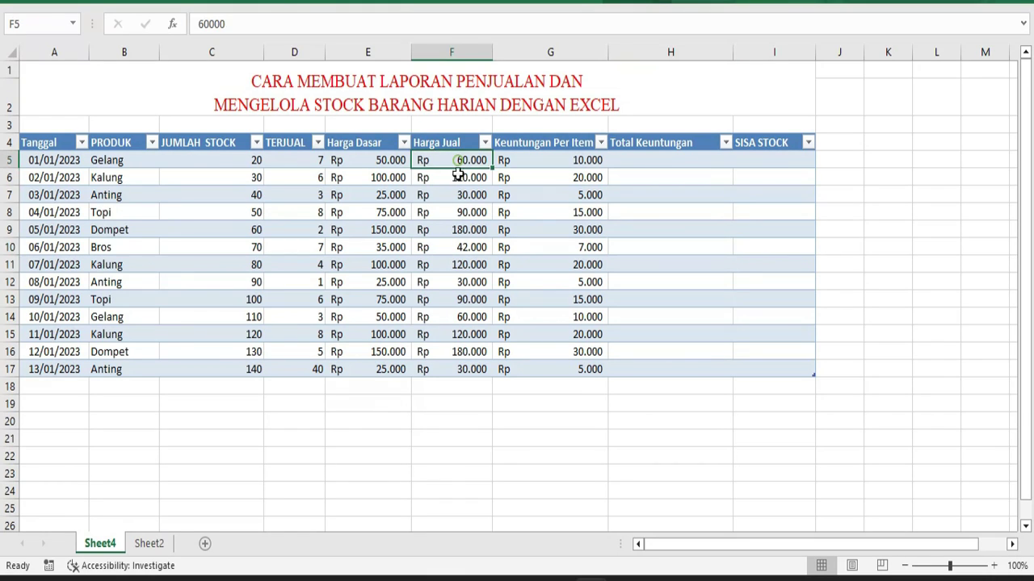
click(545, 263)
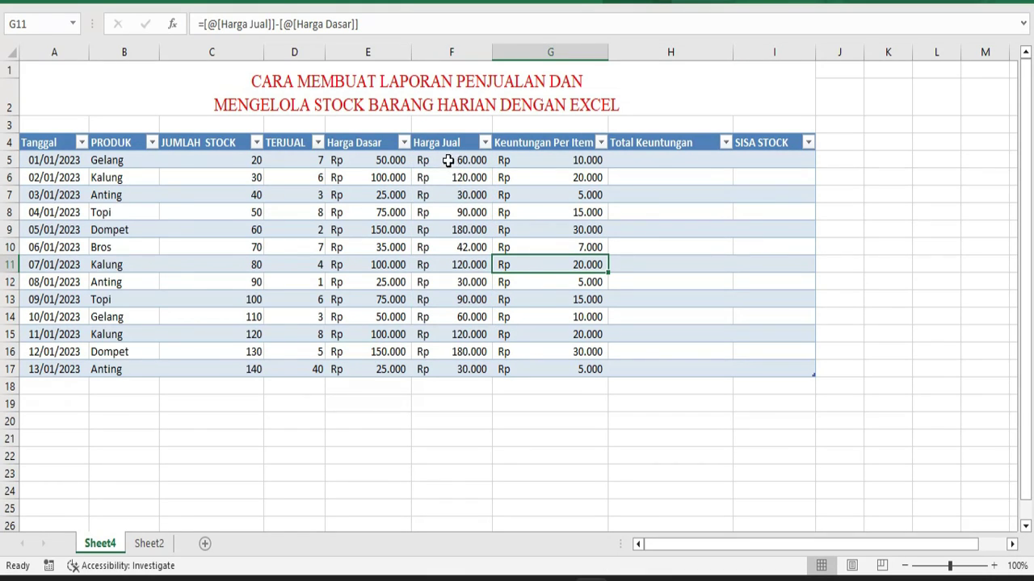
drag(448, 160, 467, 369)
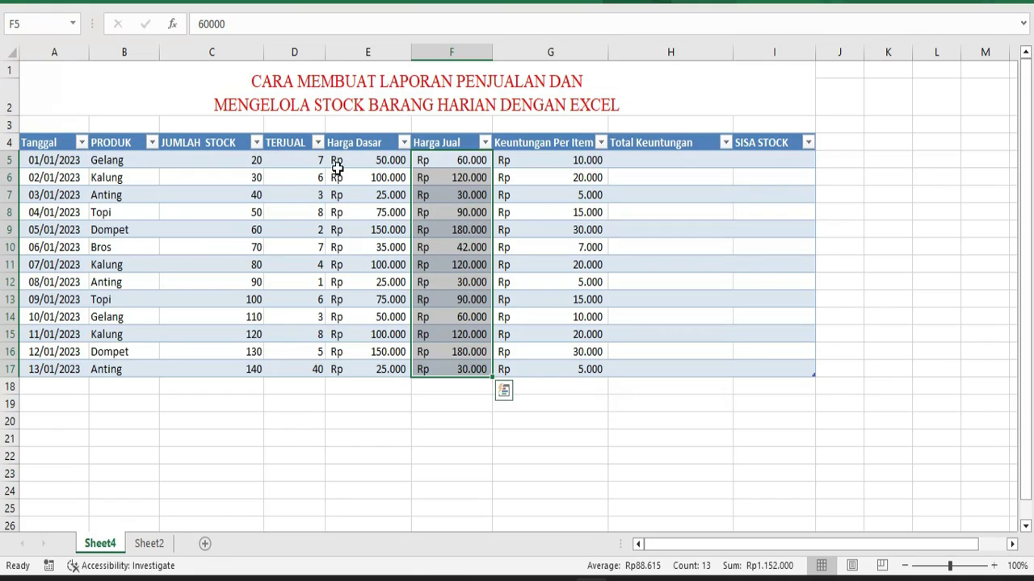
click(67, 3)
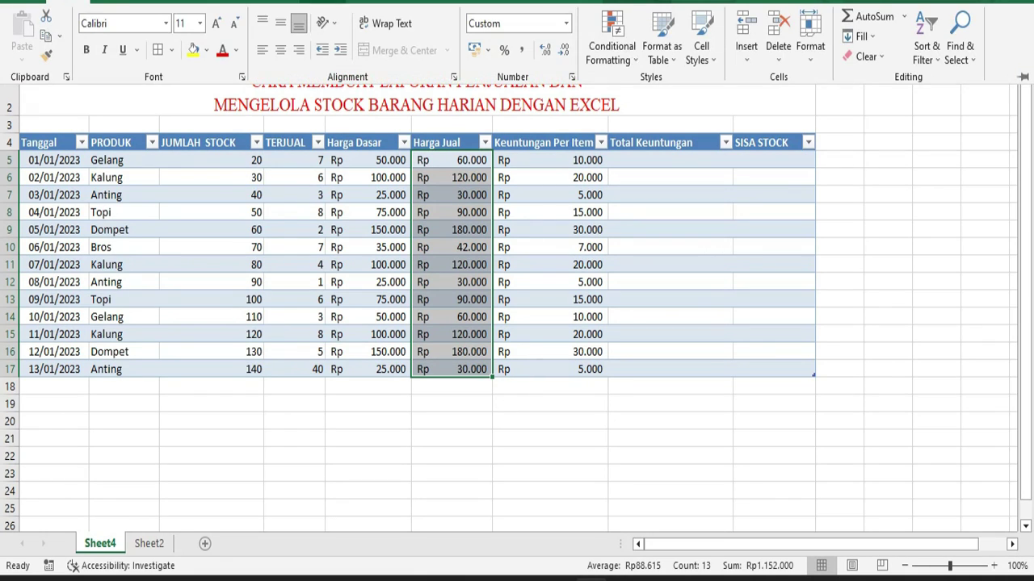
click(566, 22)
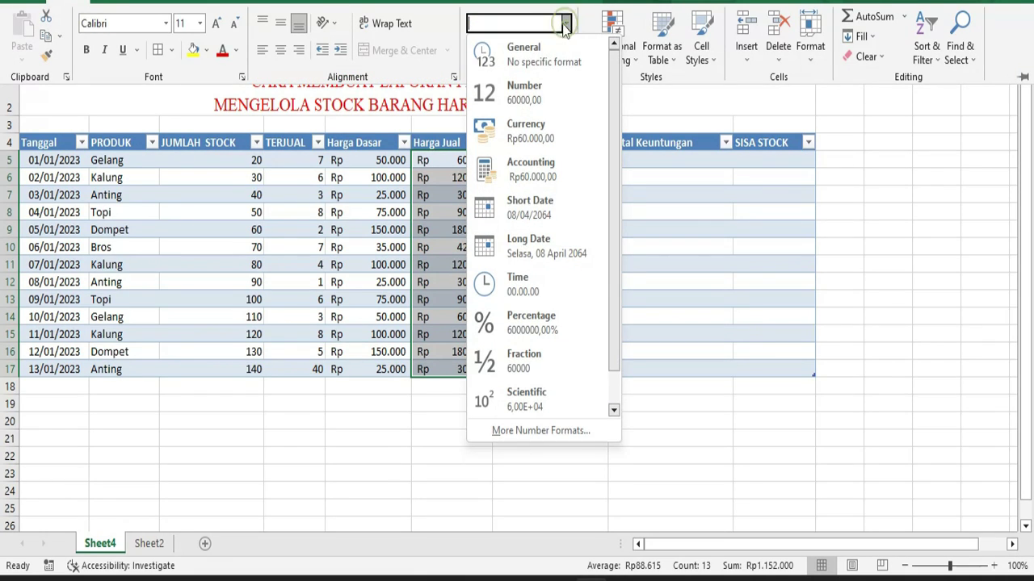
click(526, 169)
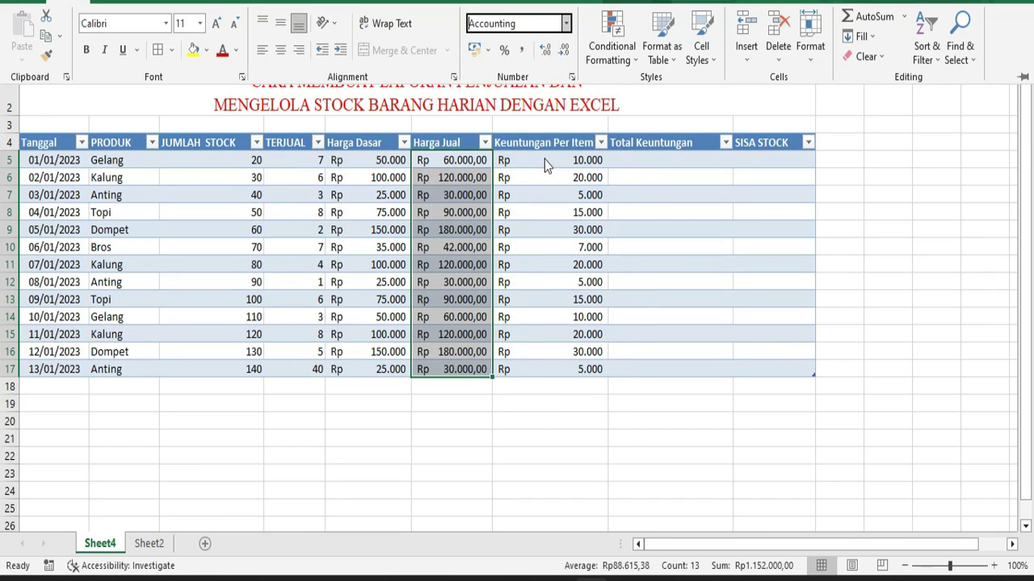
Apply Accounting format to Keuntungan Per Item values G5:G17 and check the reformatted prices
click(547, 164)
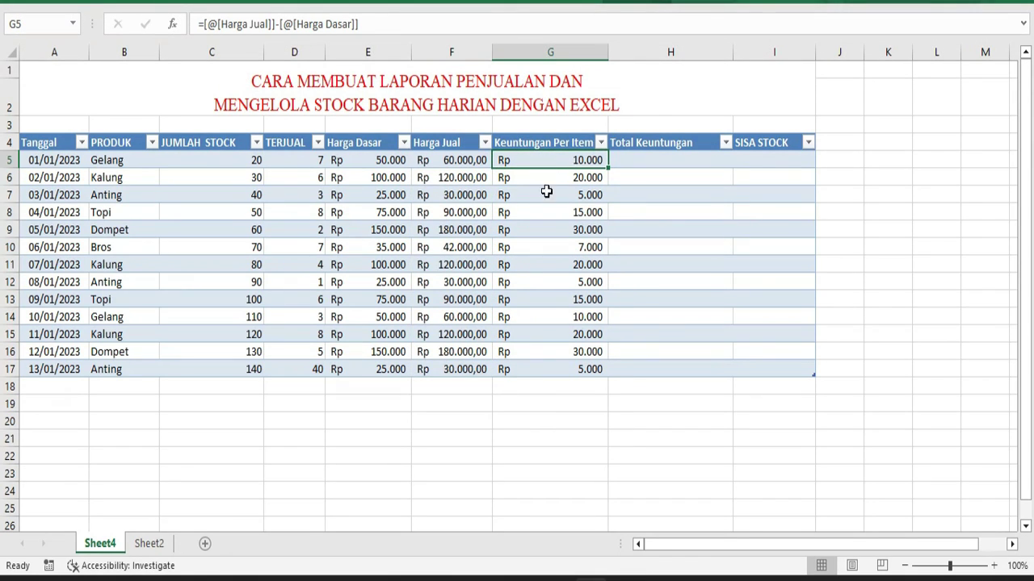
drag(553, 160, 577, 368)
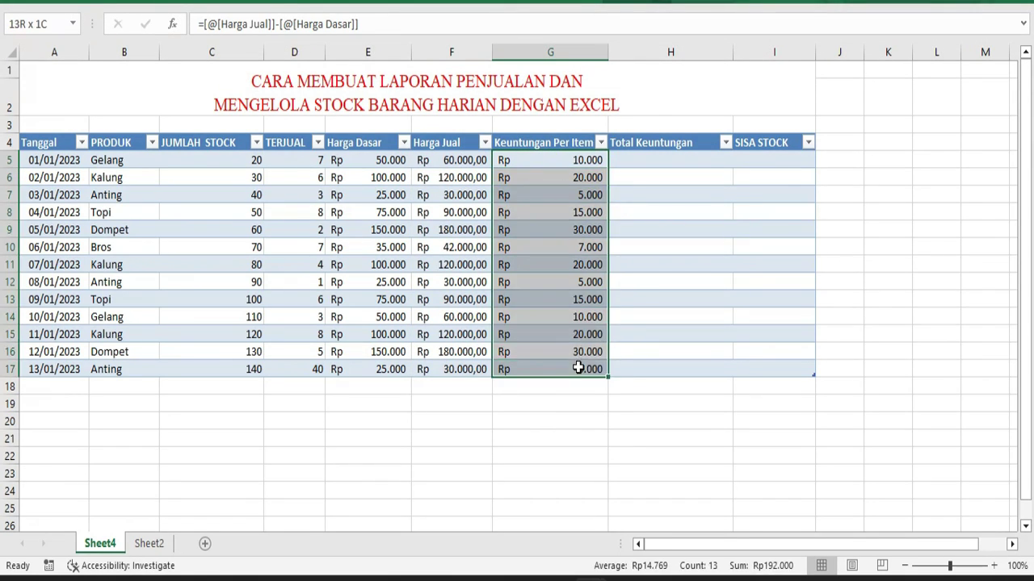
click(71, 6)
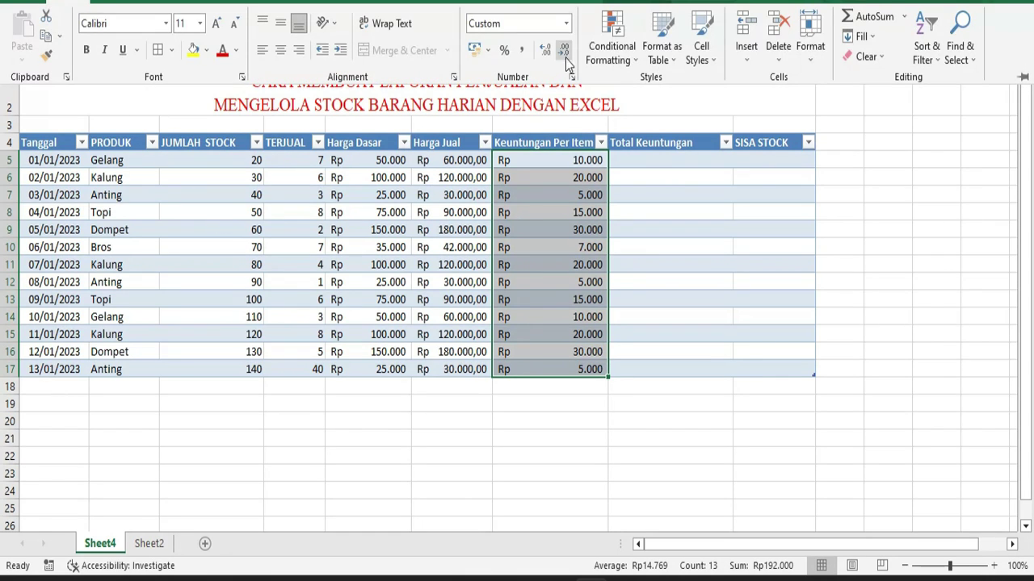
click(567, 24)
click(529, 170)
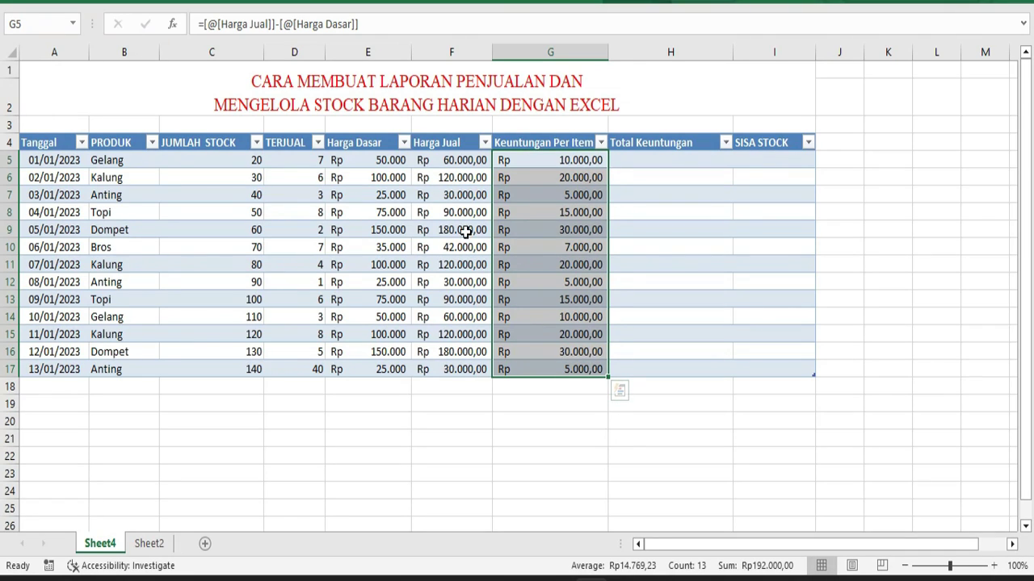
click(466, 232)
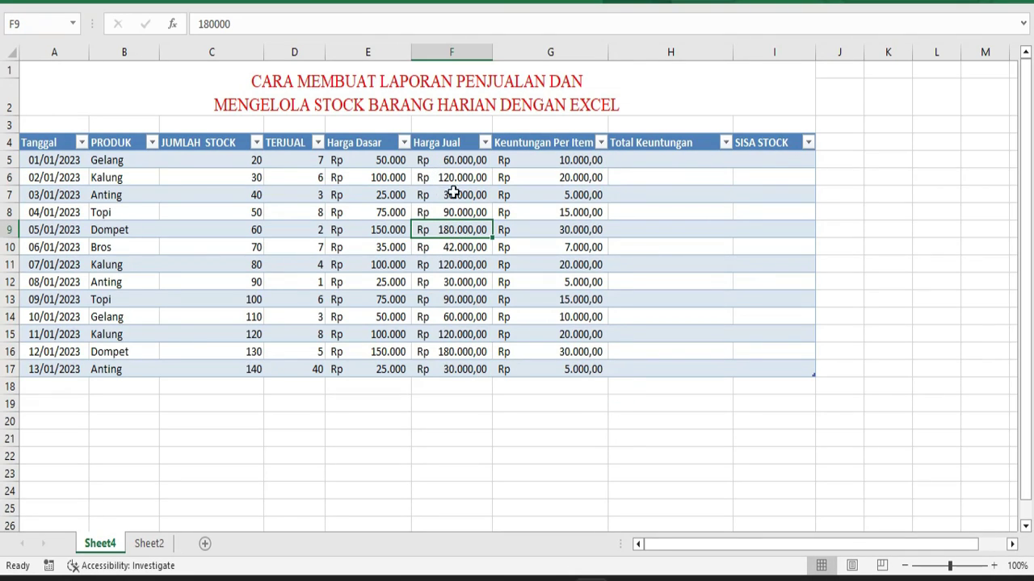
click(526, 196)
mouse_move(448, 160)
mouse_down()
mouse_move(545, 297)
mouse_move(588, 315)
mouse_up()
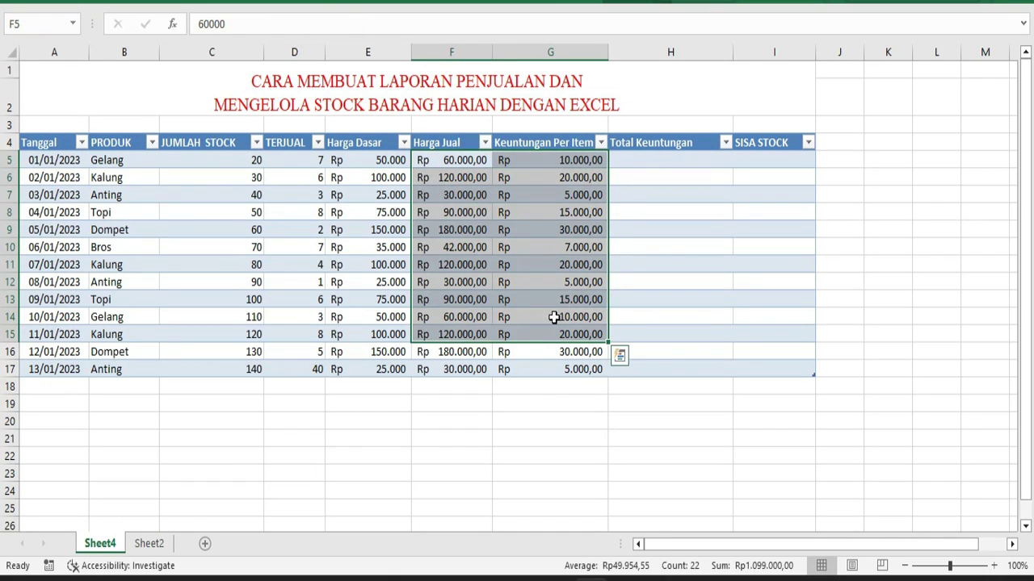
click(549, 299)
click(460, 230)
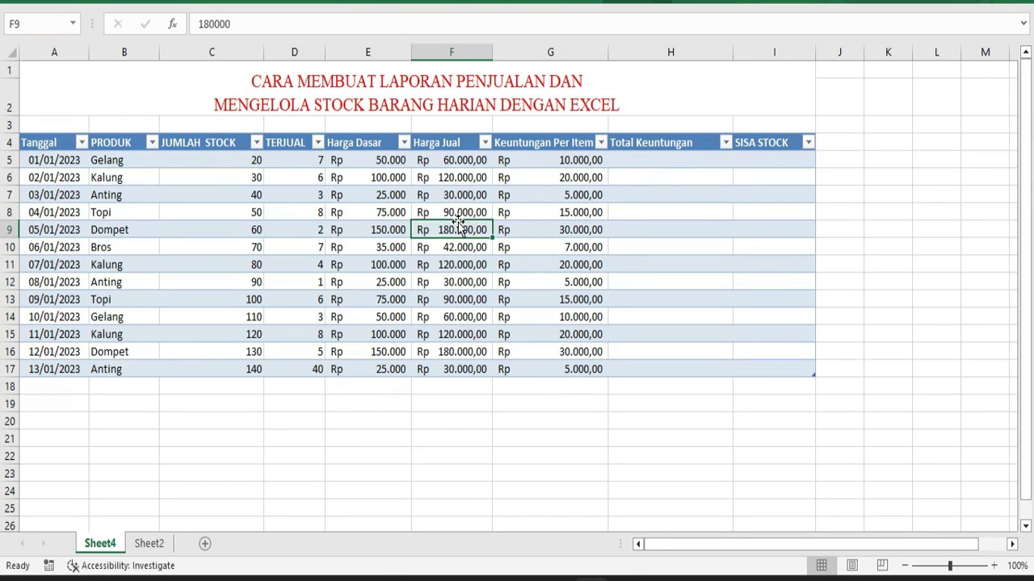
click(634, 160)
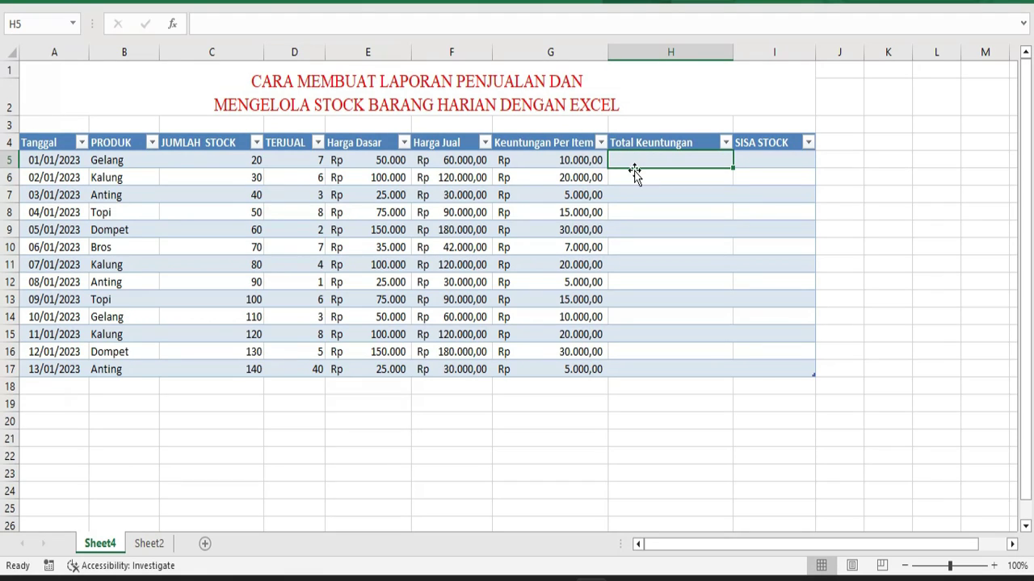
text(=)
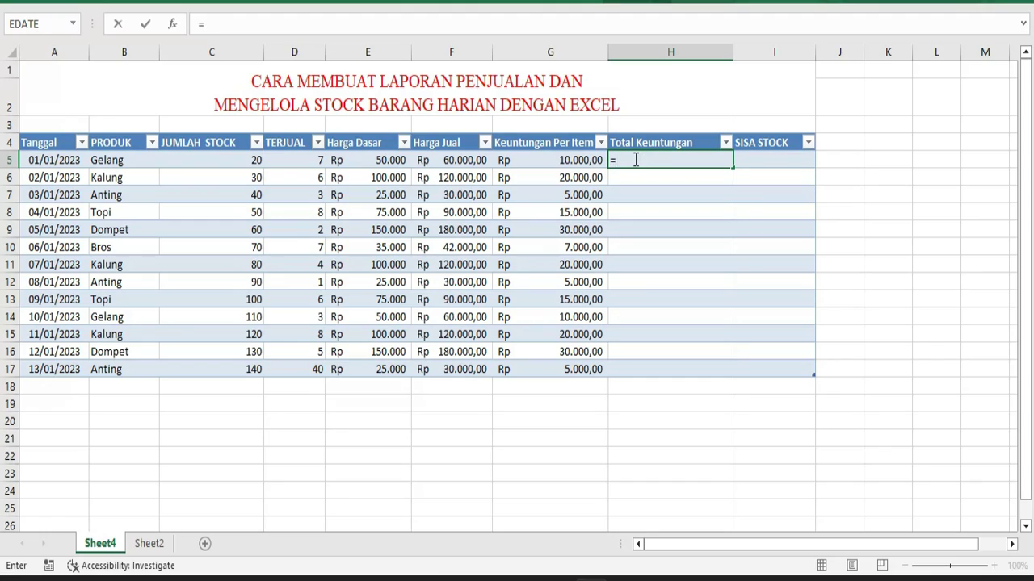
click(292, 164)
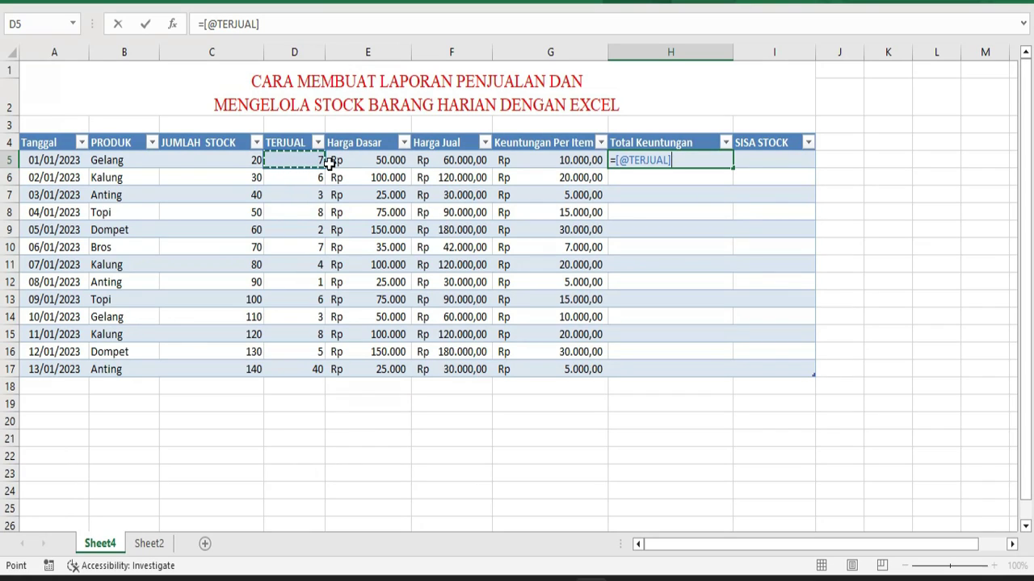
text(*)
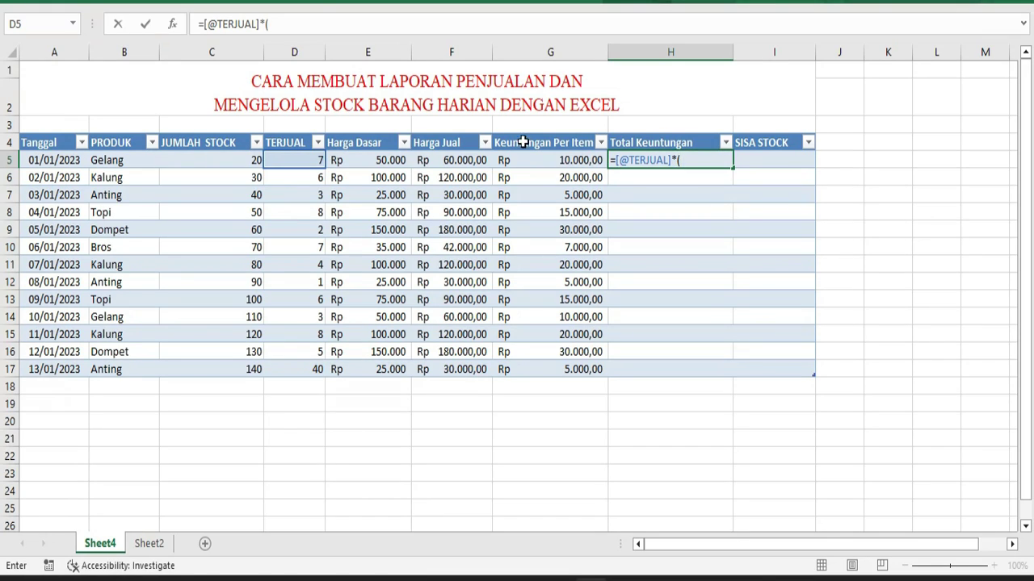
click(443, 161)
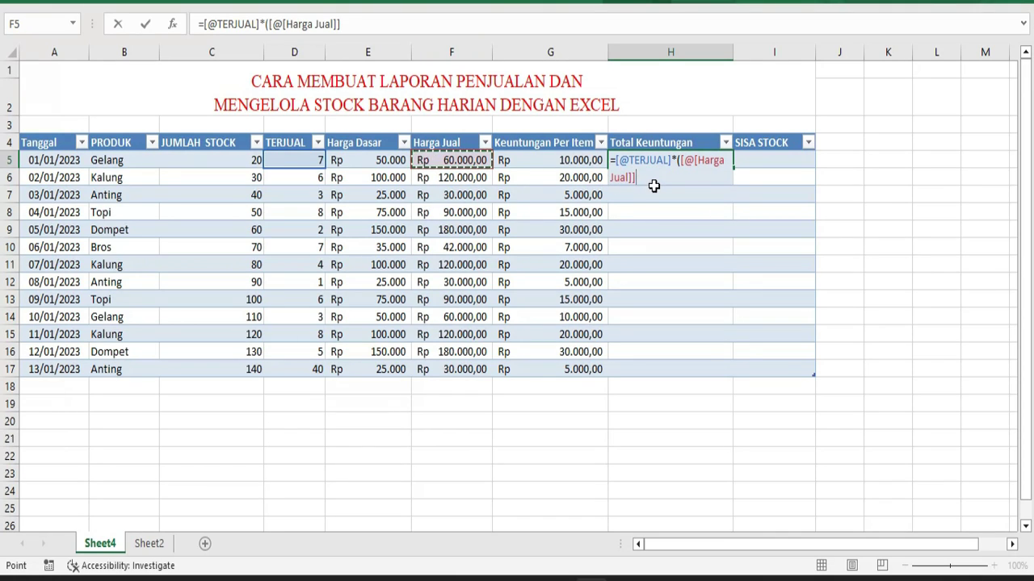
text(-)
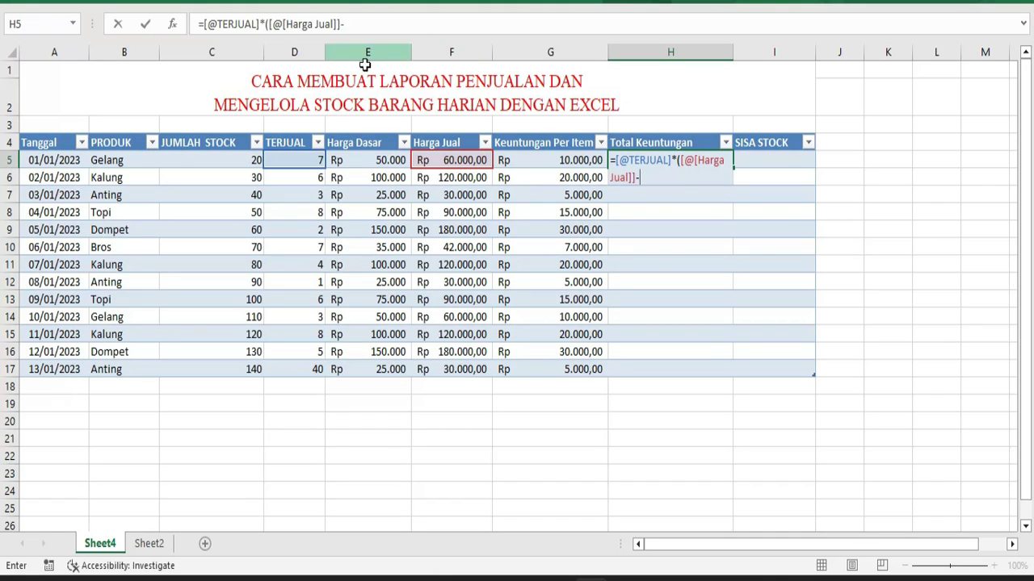
click(376, 159)
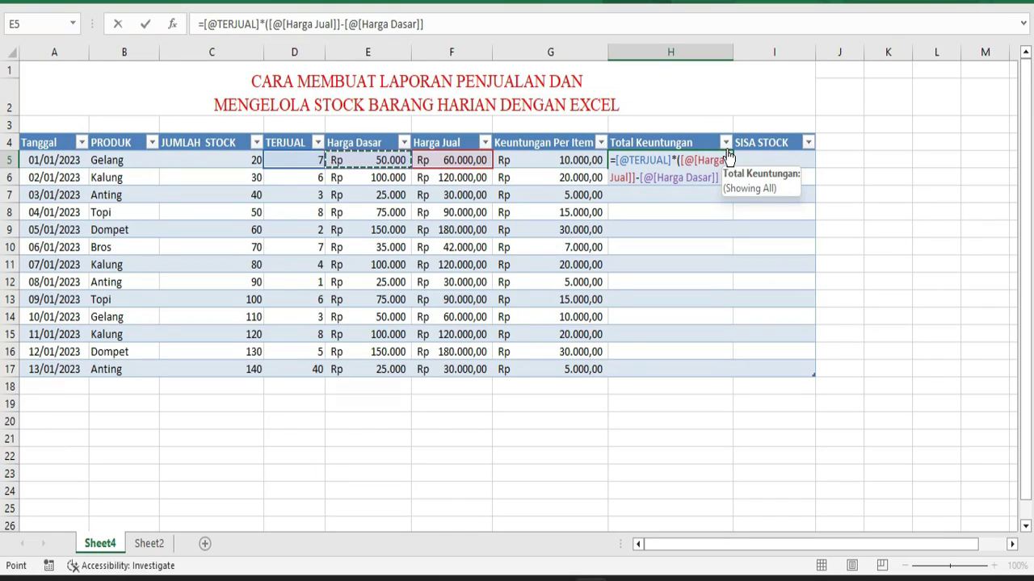
text())
key(Return)
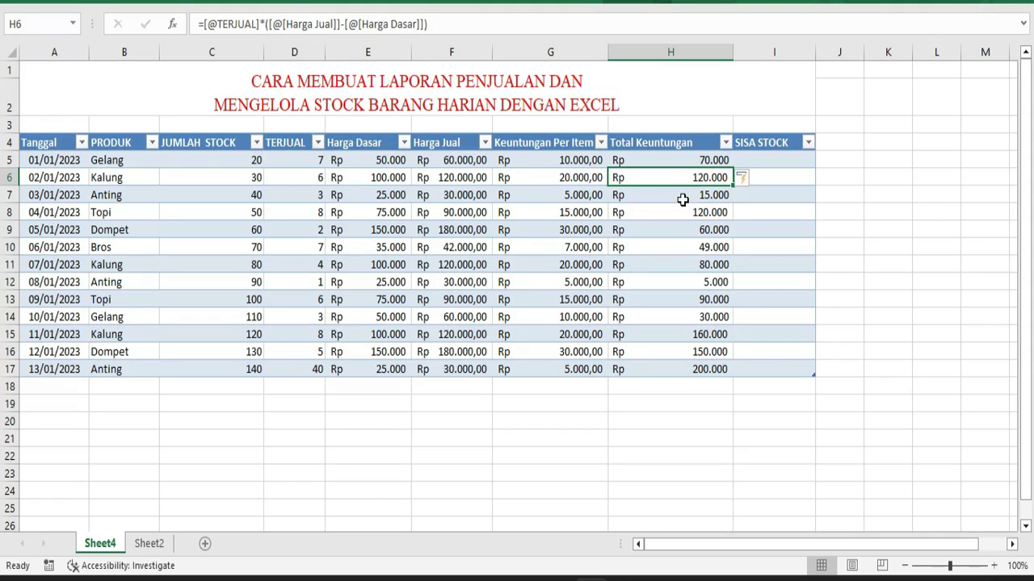
drag(680, 179, 687, 369)
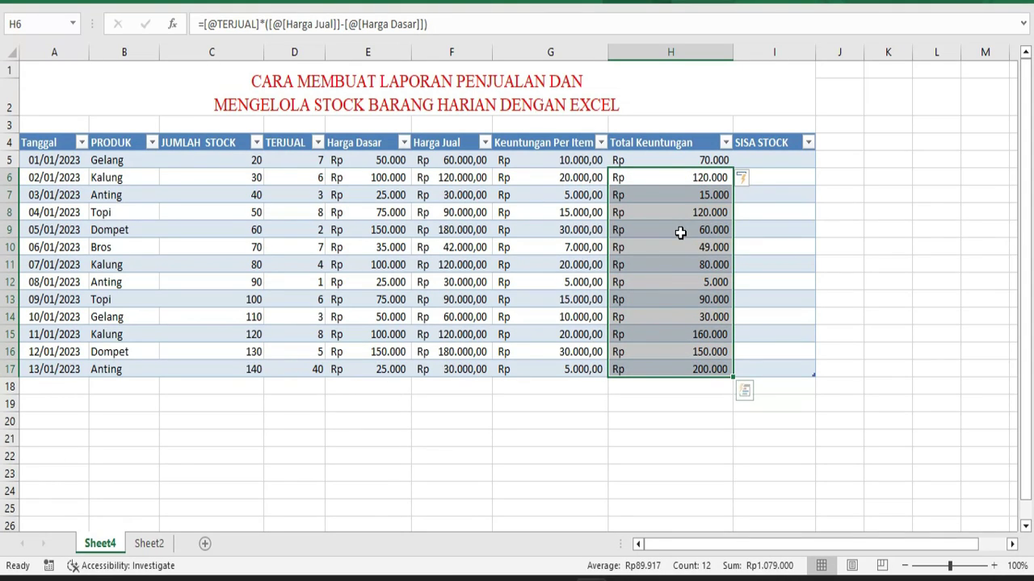
Select an empty block below the table and close the border choices without changes
scroll(680, 232, down, 2)
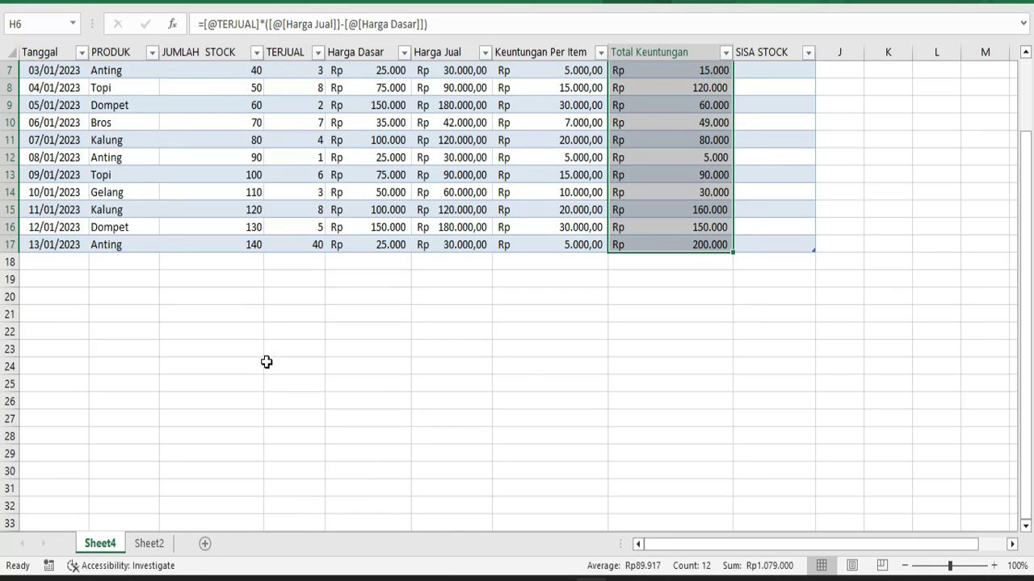
drag(266, 362, 657, 447)
click(69, 3)
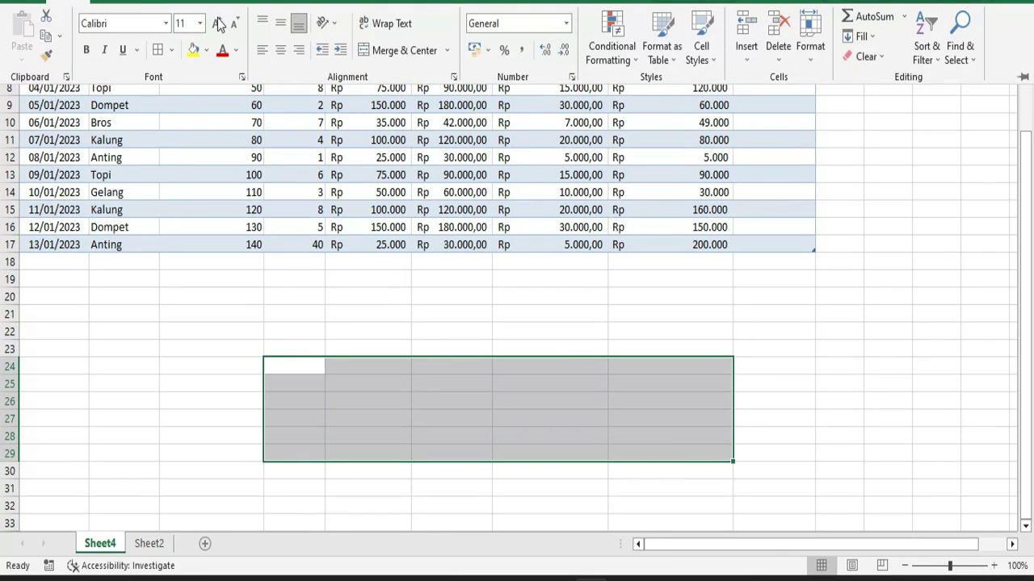
click(171, 50)
click(171, 50)
scroll(905, 295, up, 2)
click(696, 164)
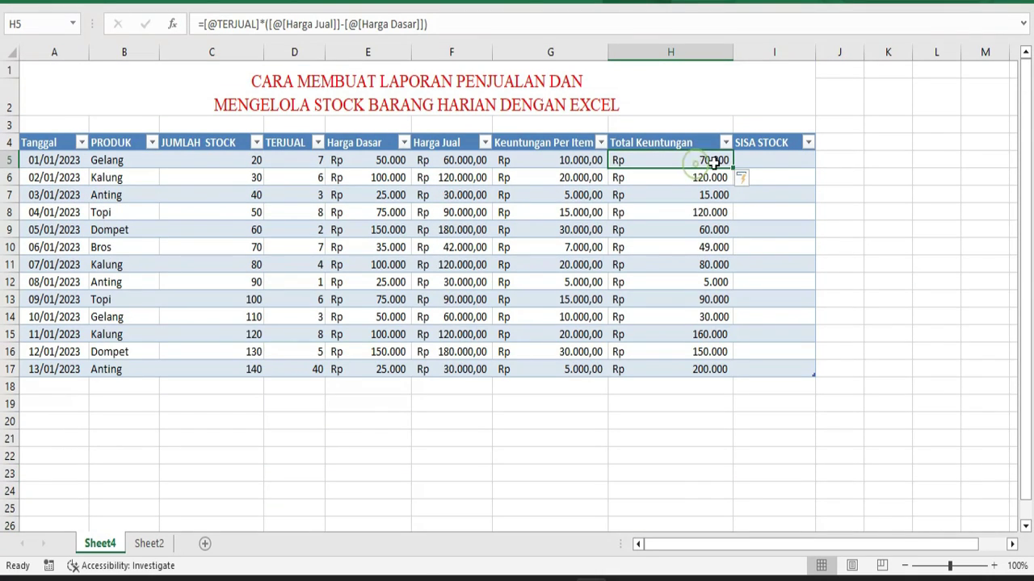
double_click(732, 170)
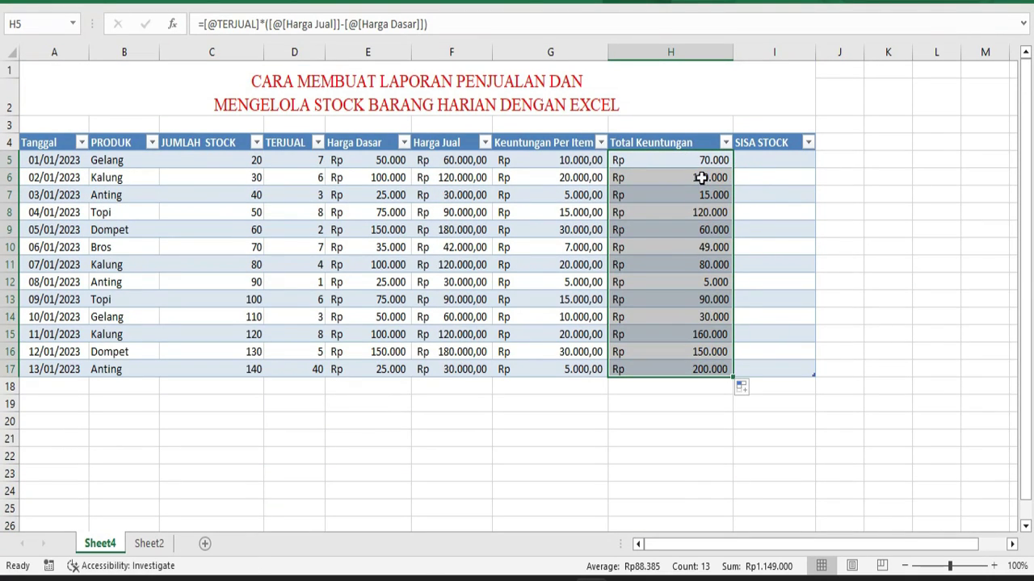
click(973, 175)
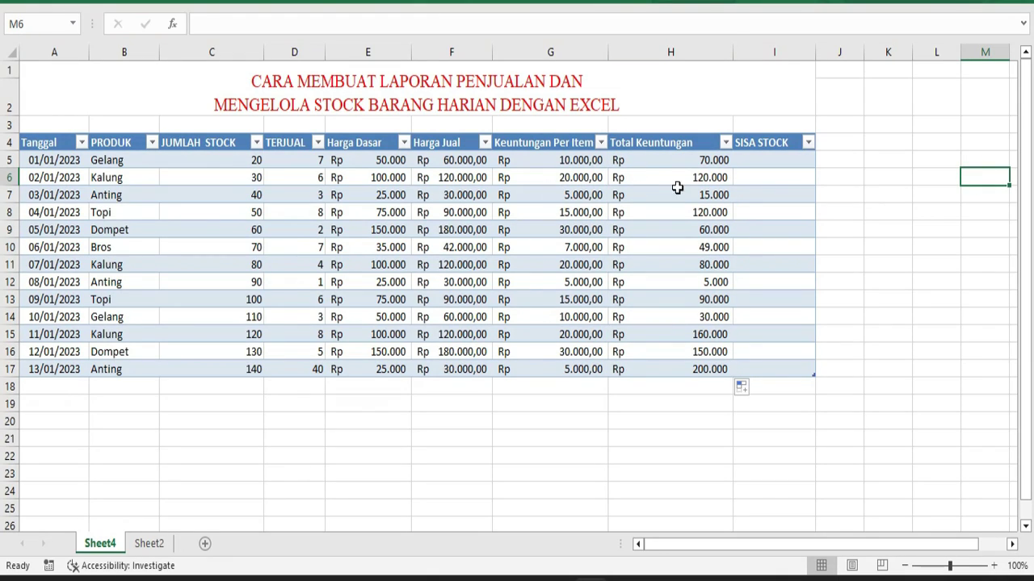
click(703, 176)
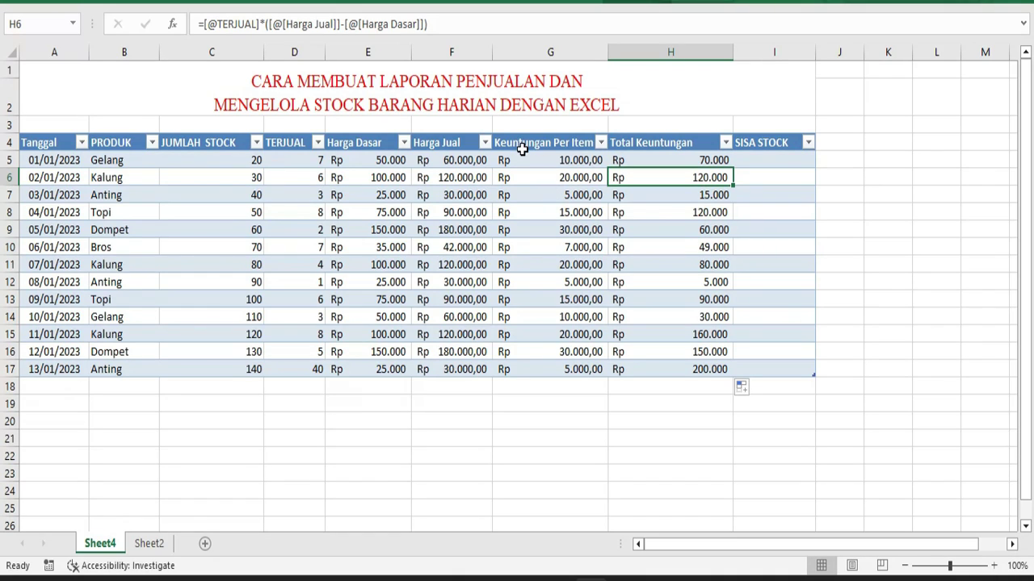
click(564, 178)
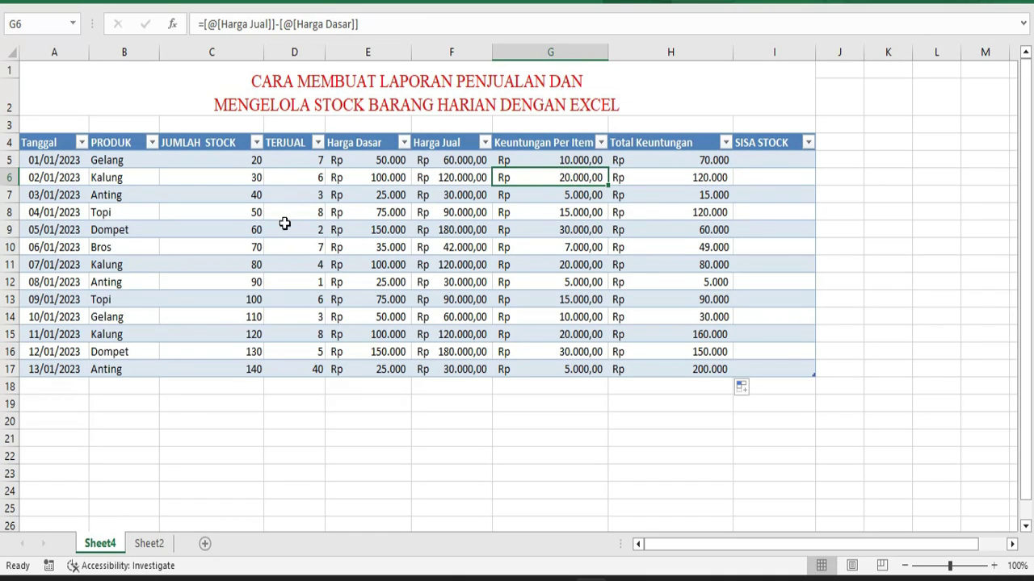
click(322, 177)
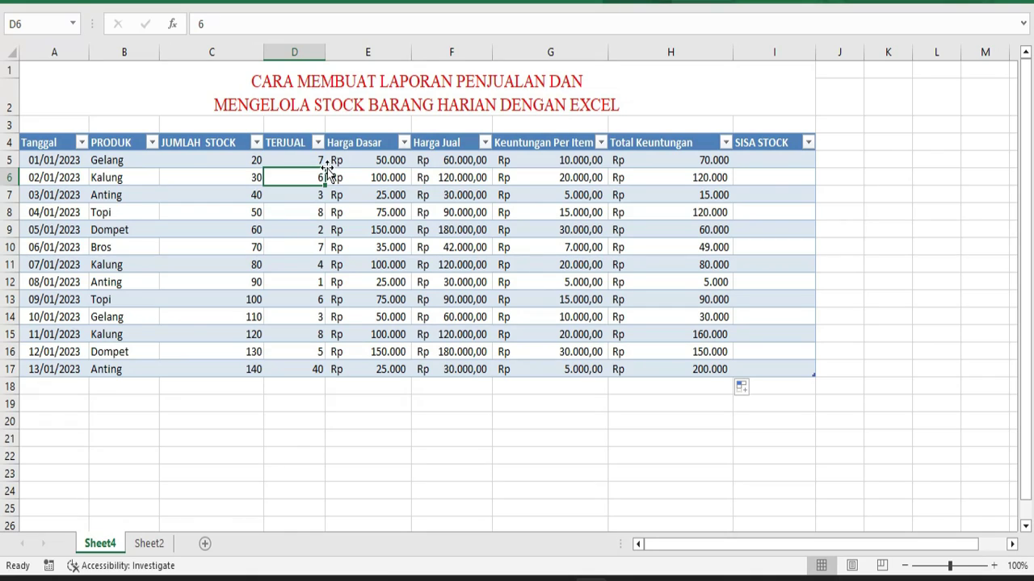
text(3)
key(Return)
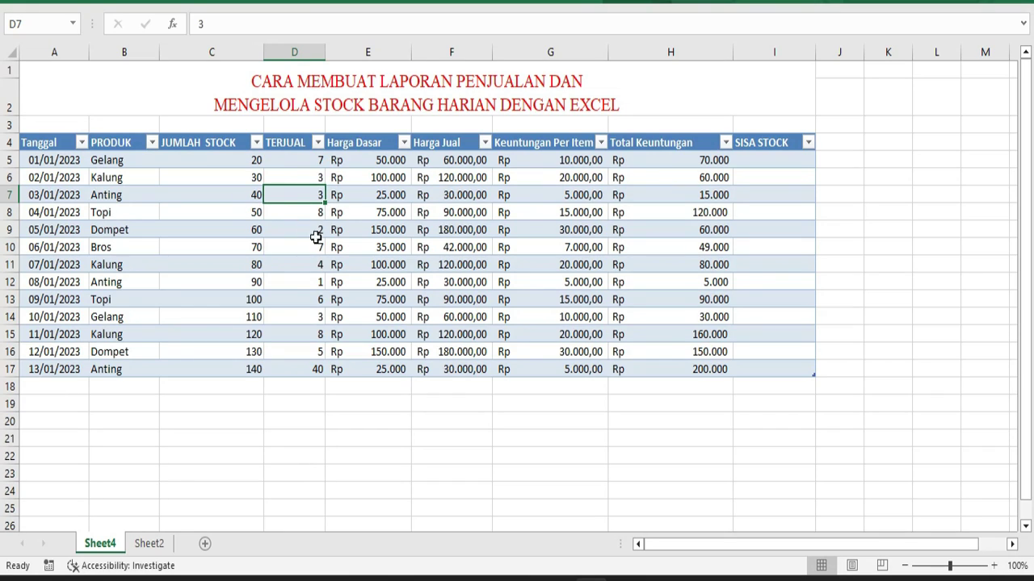
click(313, 212)
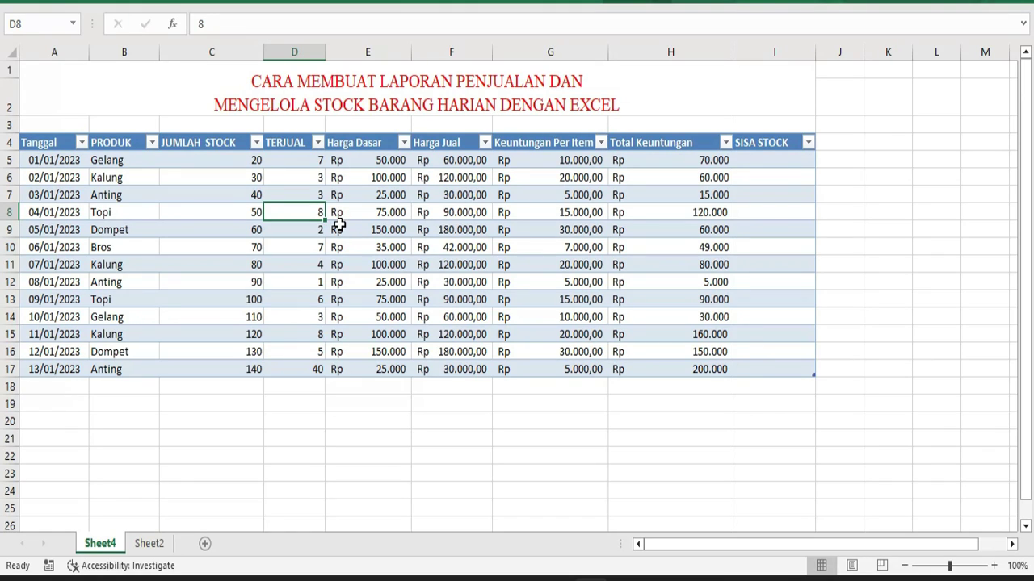
text(5)
key(Return)
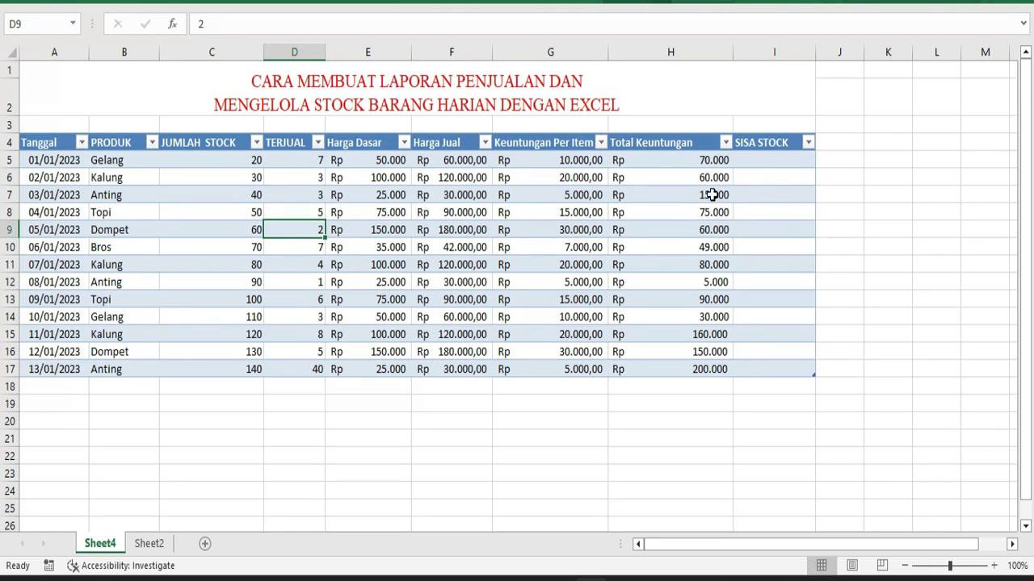
click(702, 211)
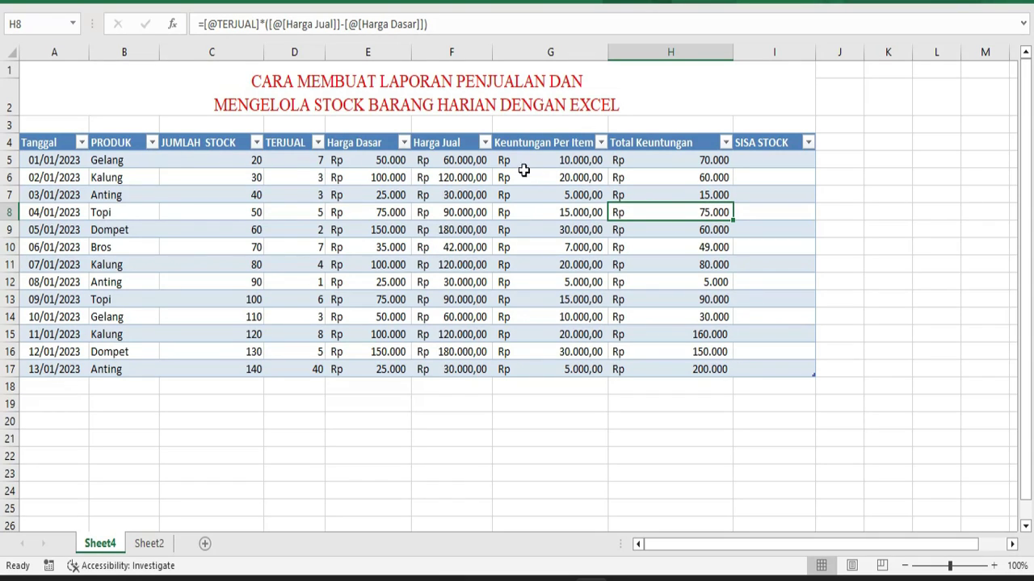
drag(557, 147, 570, 349)
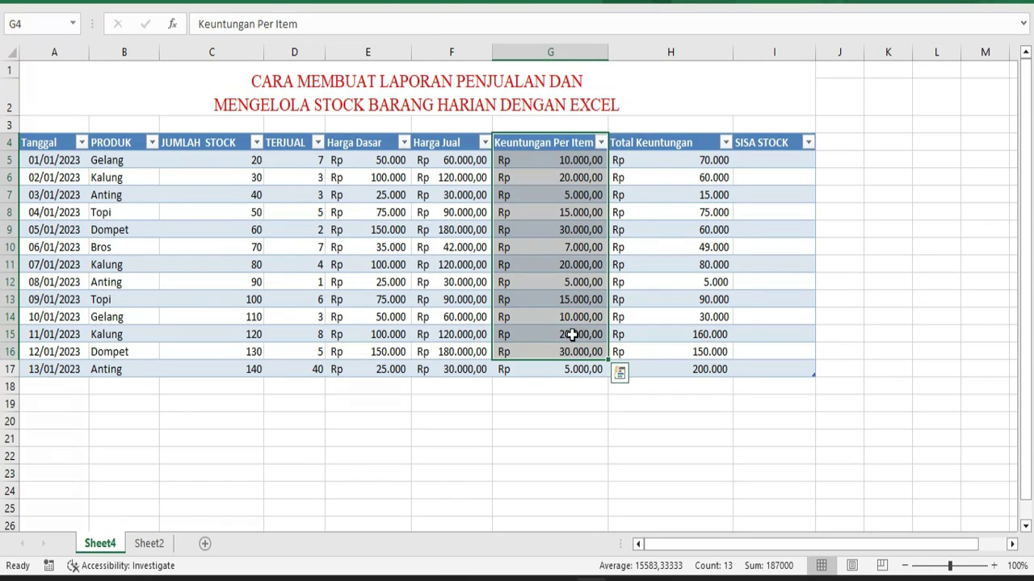
drag(654, 143, 670, 370)
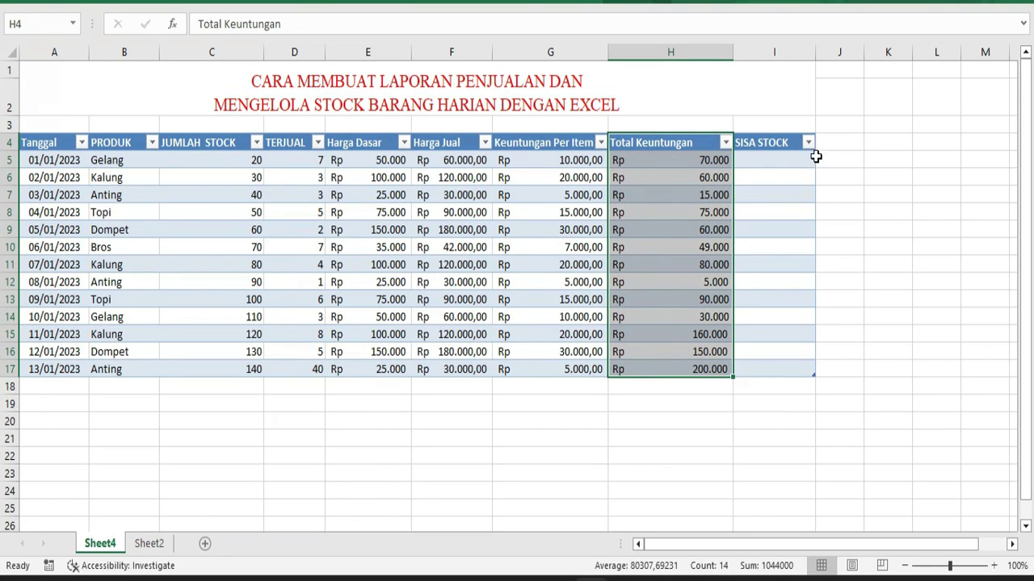
click(757, 161)
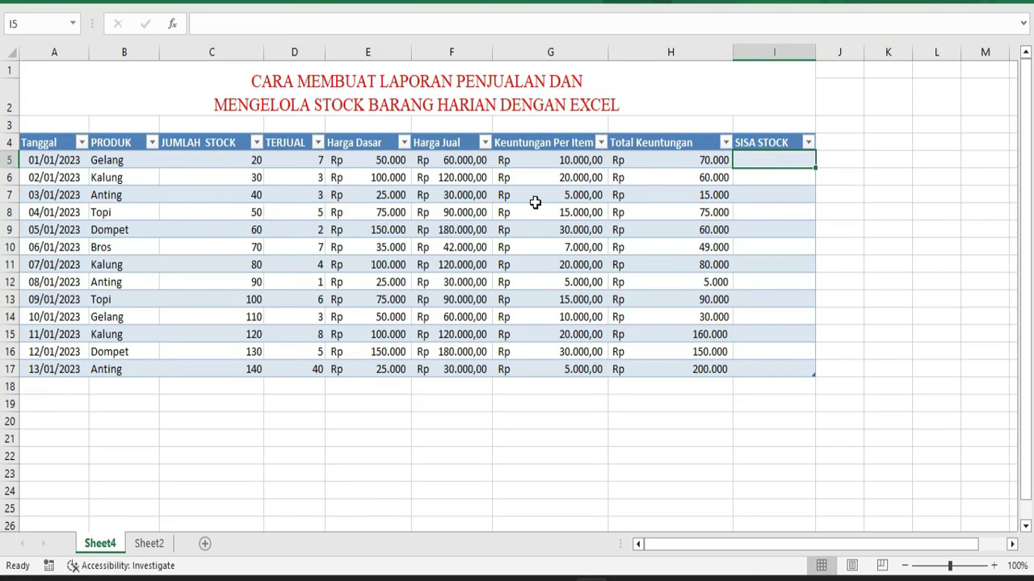
click(231, 164)
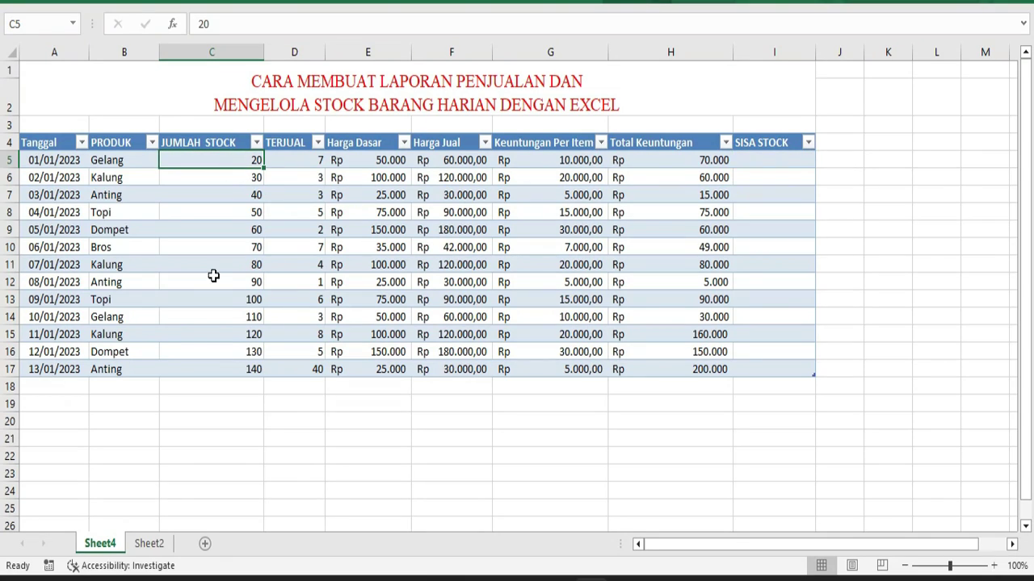
click(296, 161)
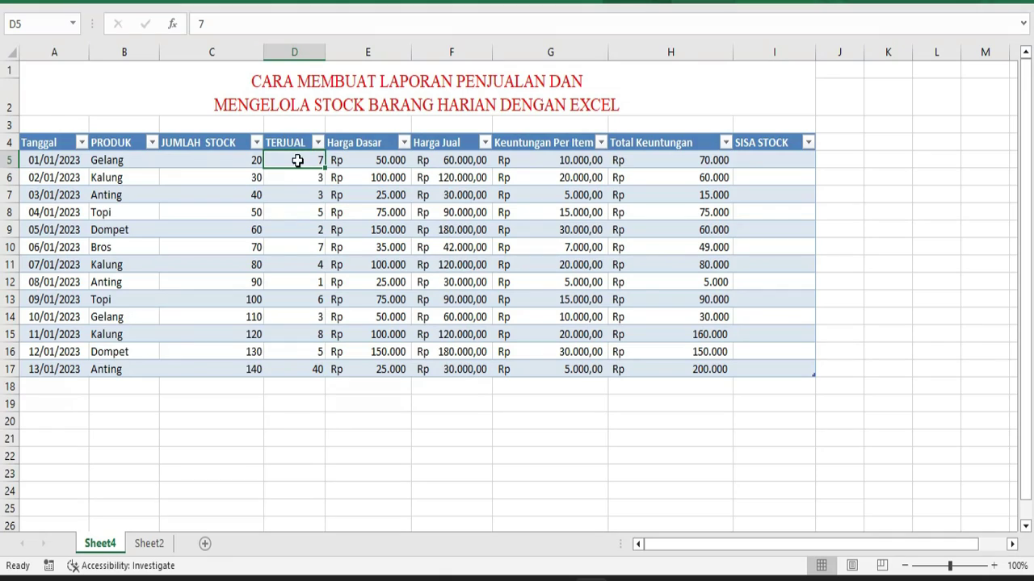
In I5, subtract TERJUAL from JUMLAH STOCK so SISA STOCK fills all rows (13 to 125)
click(747, 155)
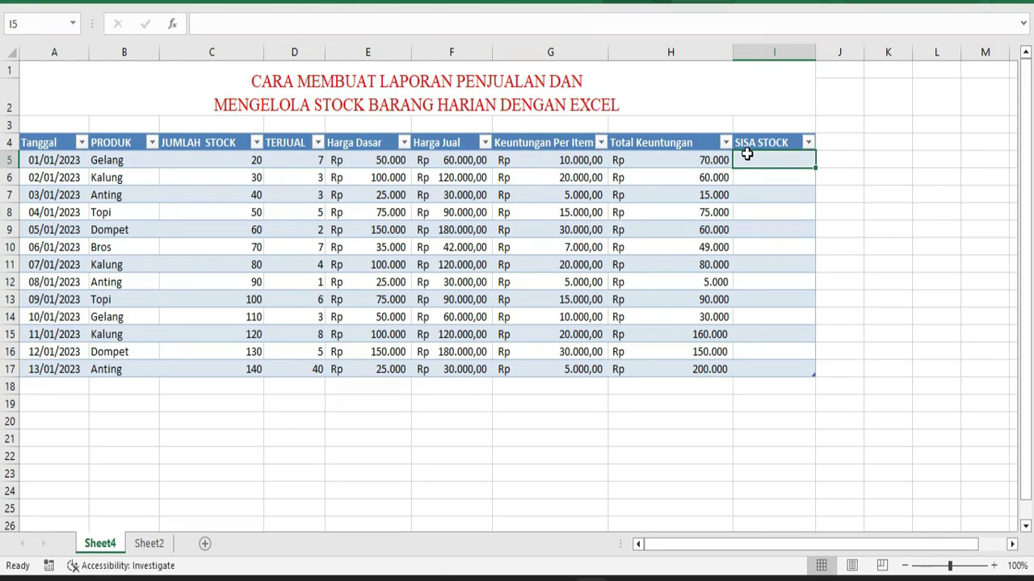
text(=)
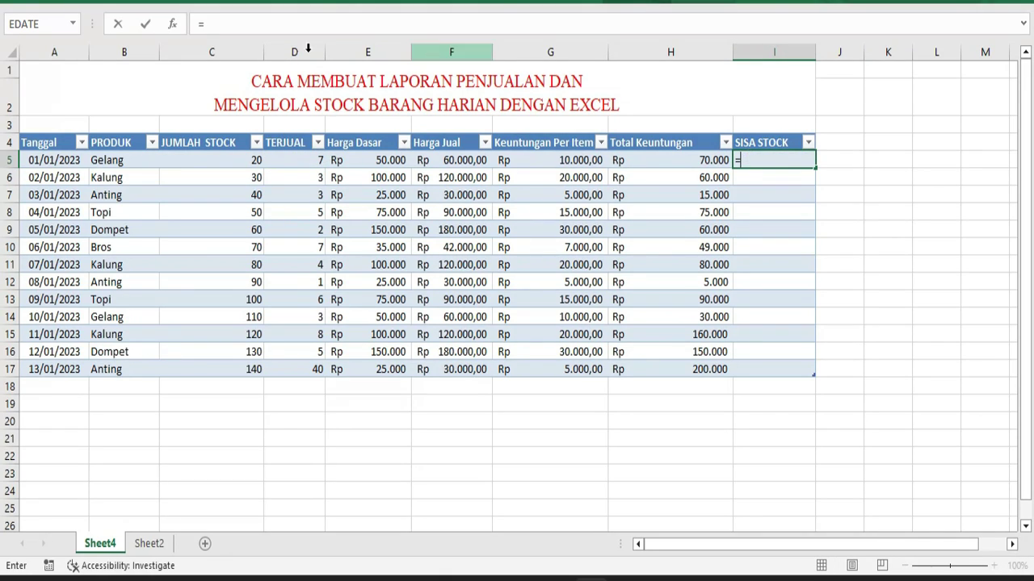
click(220, 158)
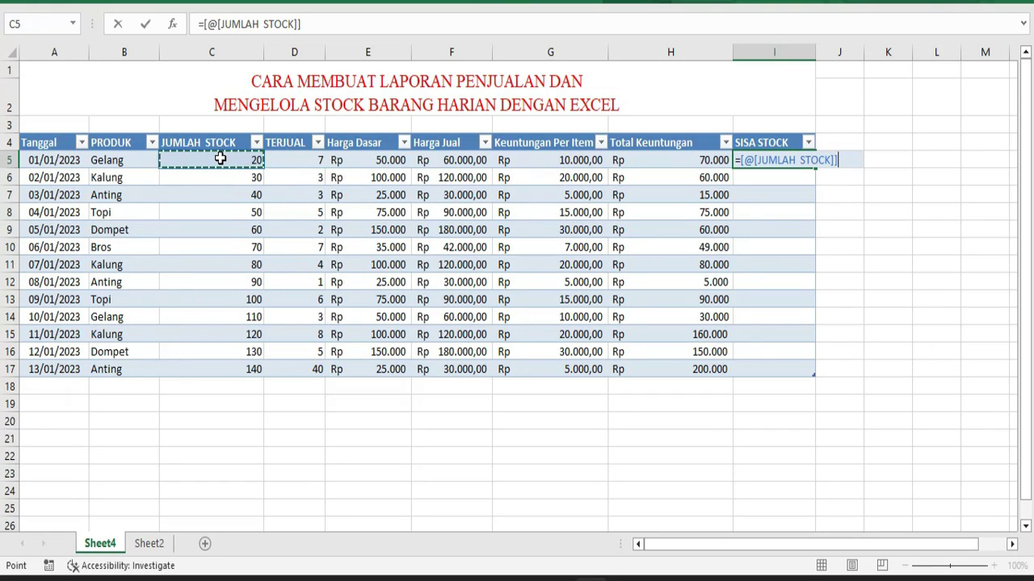
text(-)
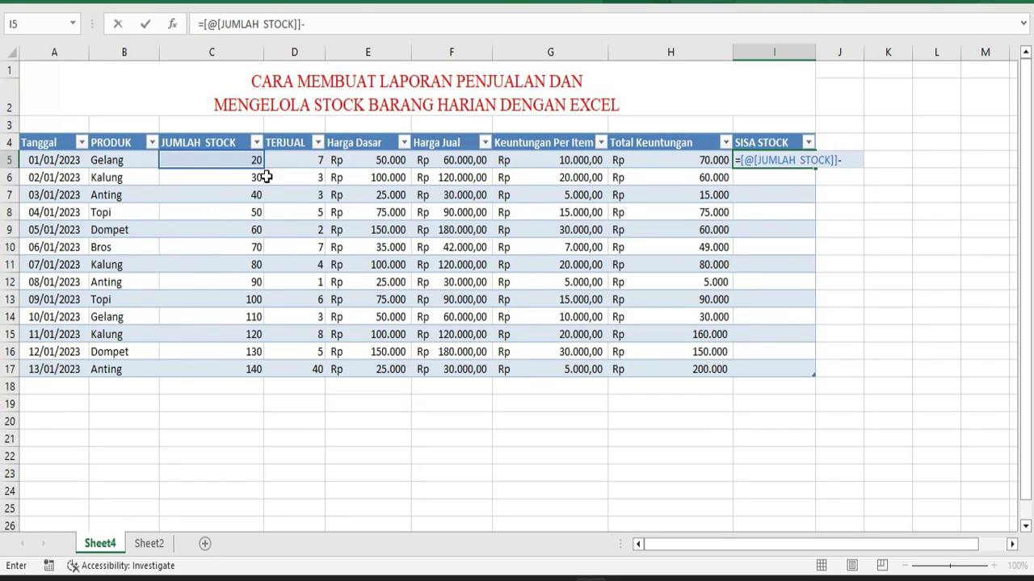
click(305, 159)
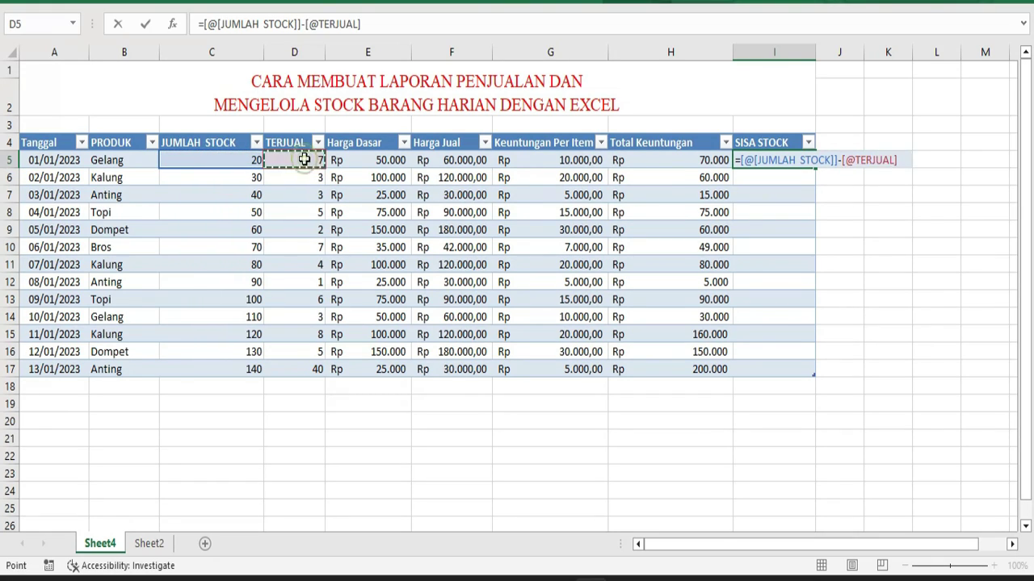
key(Return)
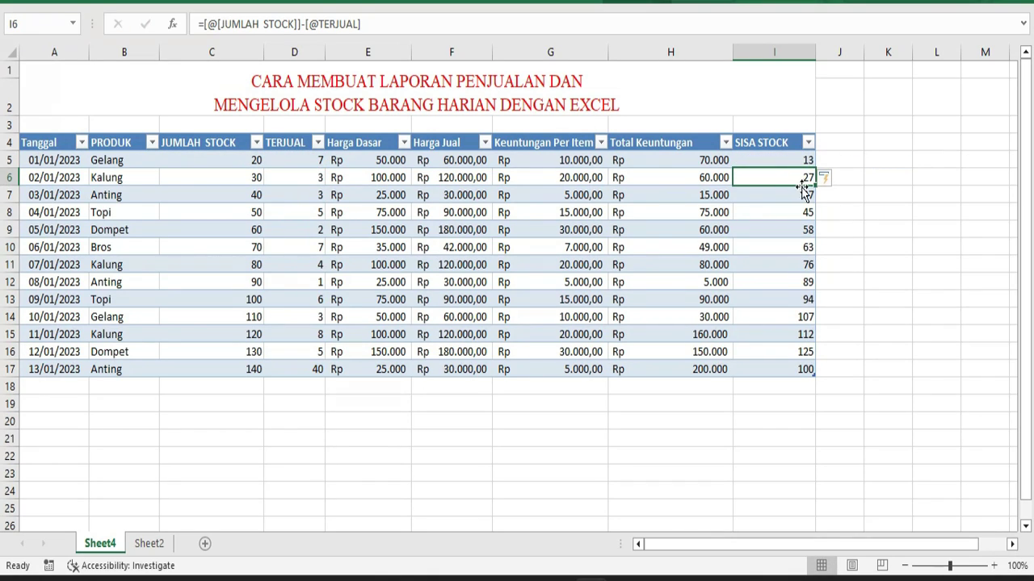
click(222, 177)
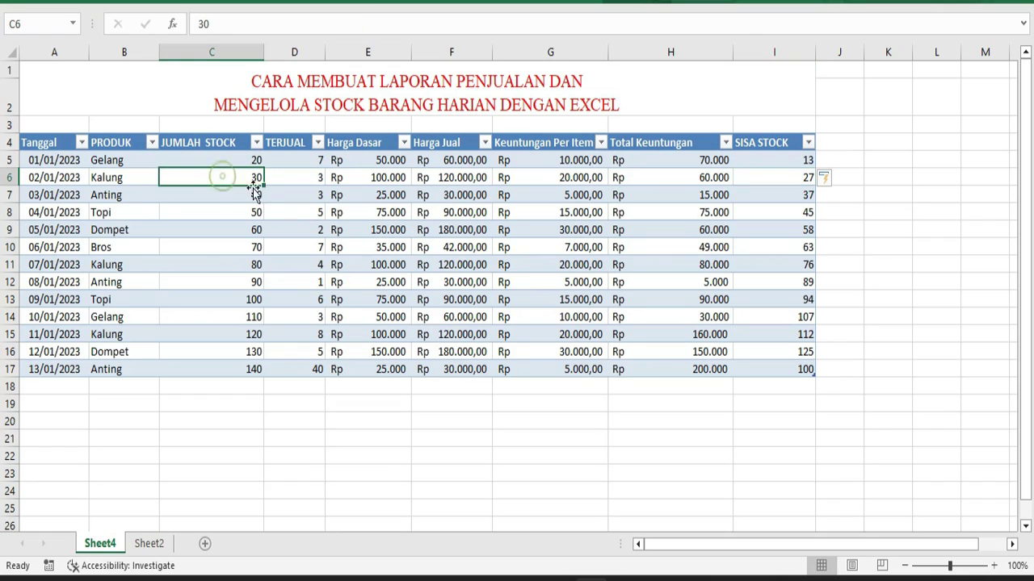
click(249, 159)
Change Gelang's sold quantity in D5 to 19 and check its recalculated remaining stock
click(312, 160)
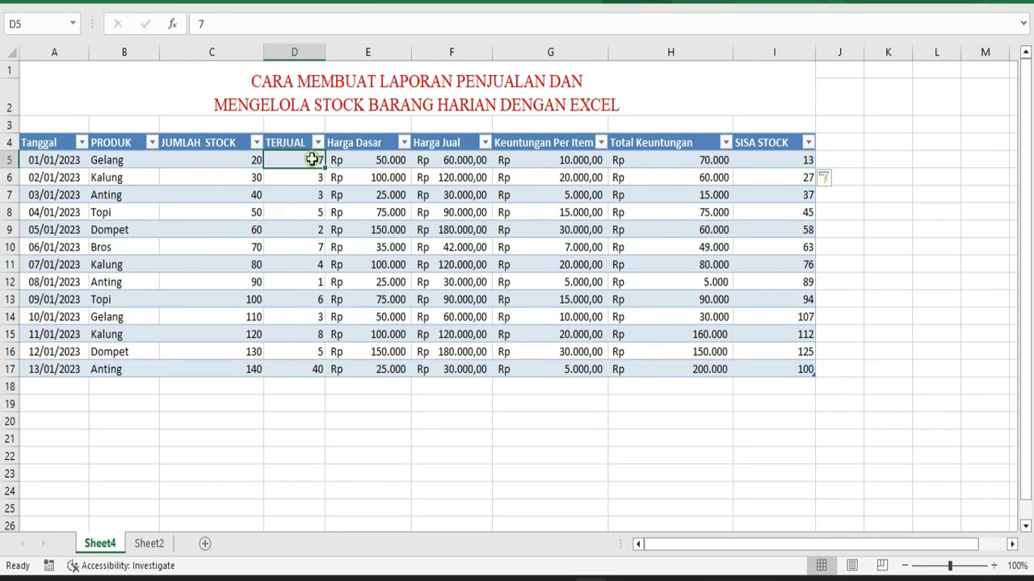
click(796, 163)
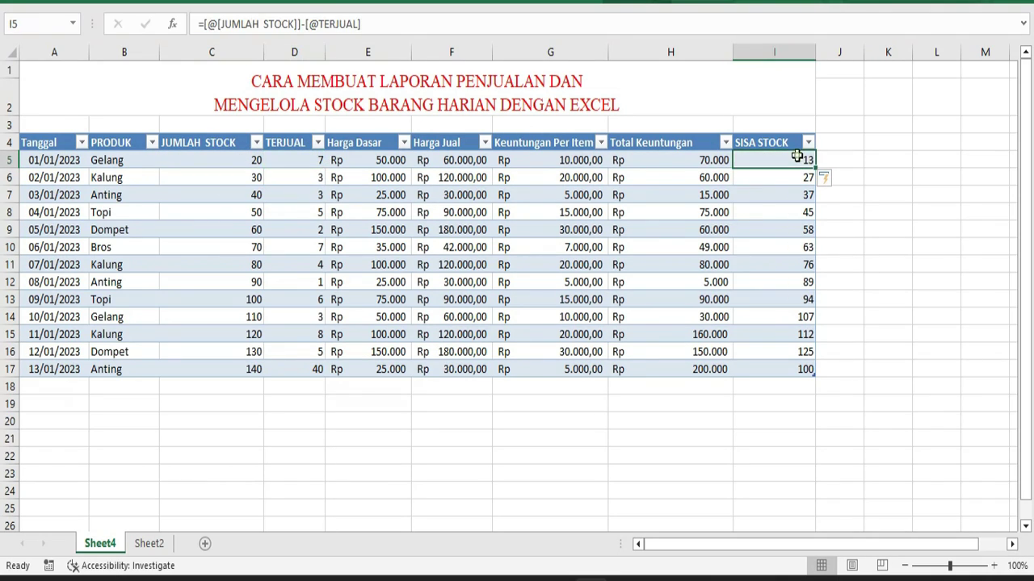
click(311, 165)
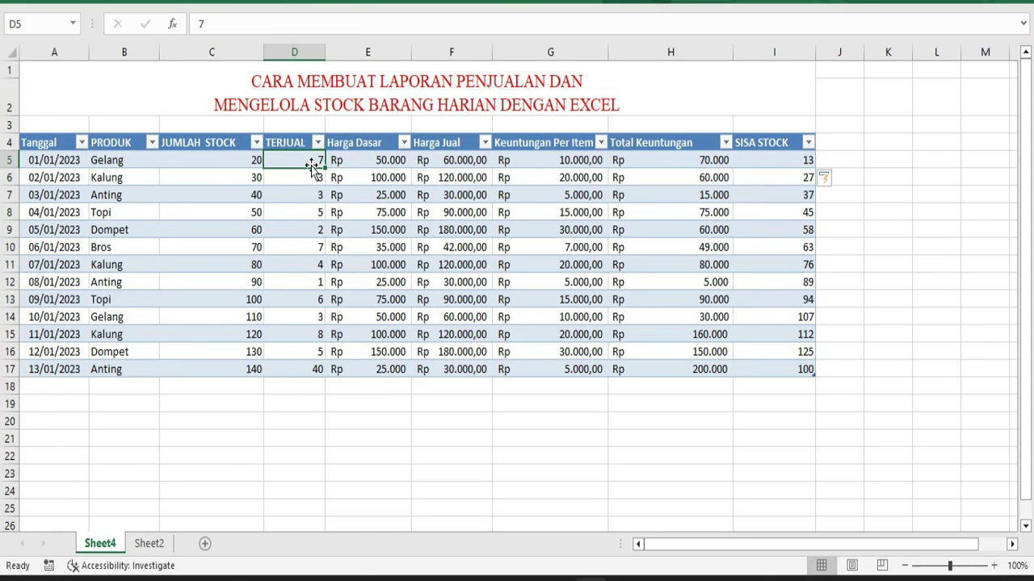
text(19)
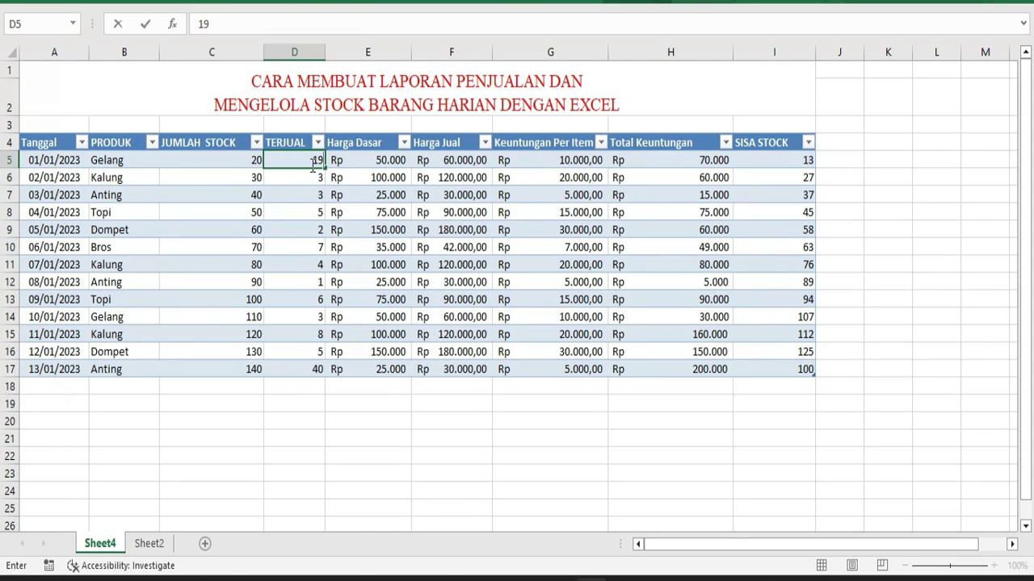
key(Return)
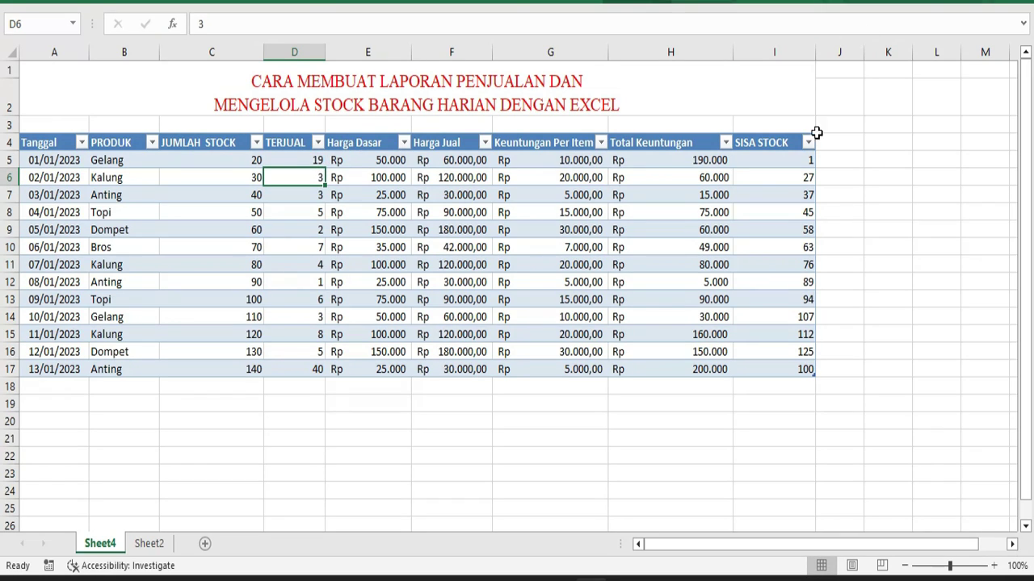
click(792, 164)
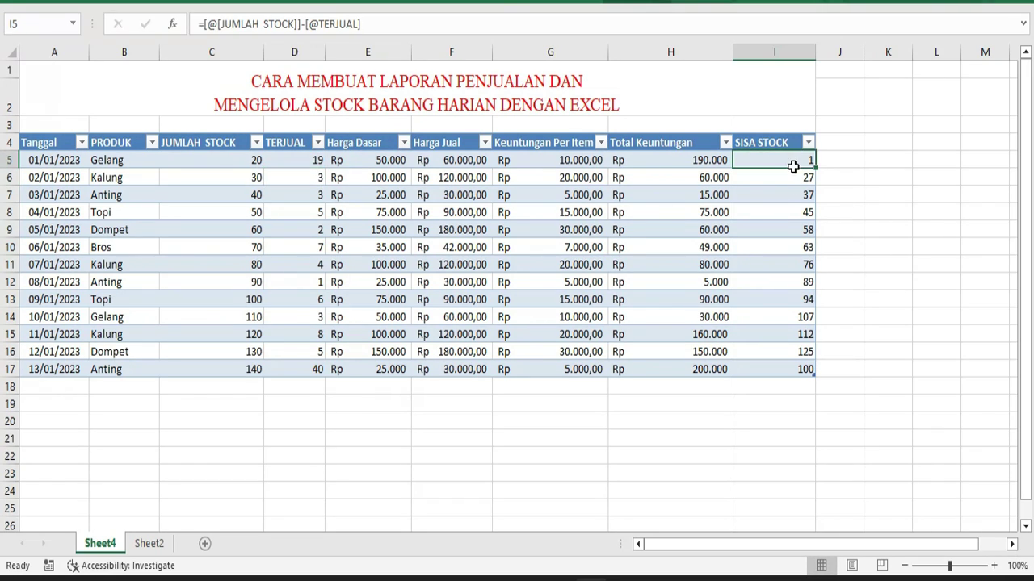
click(750, 264)
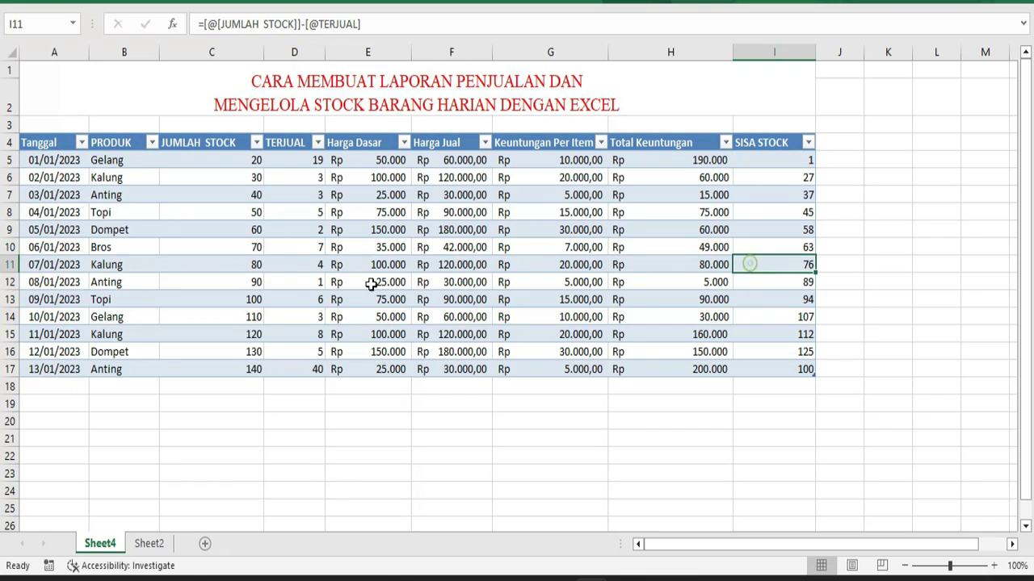
Change Topi's sold quantity in D8 to 40
click(251, 214)
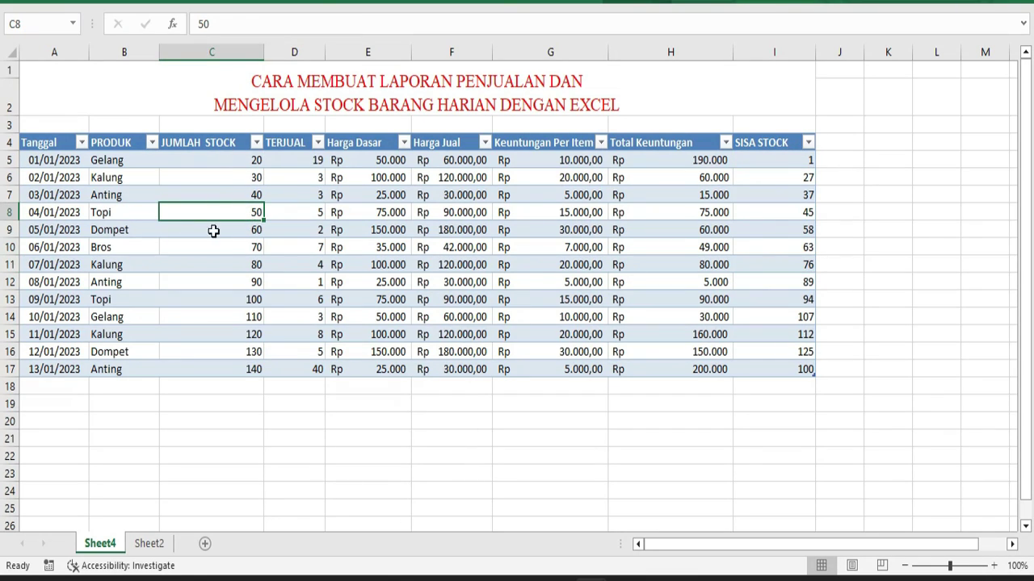
click(314, 213)
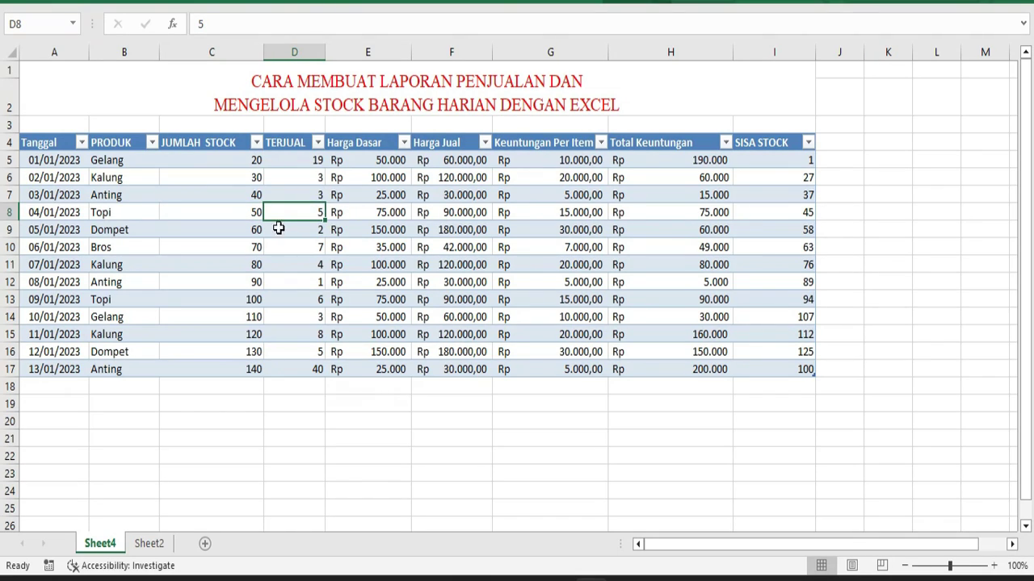
text(40)
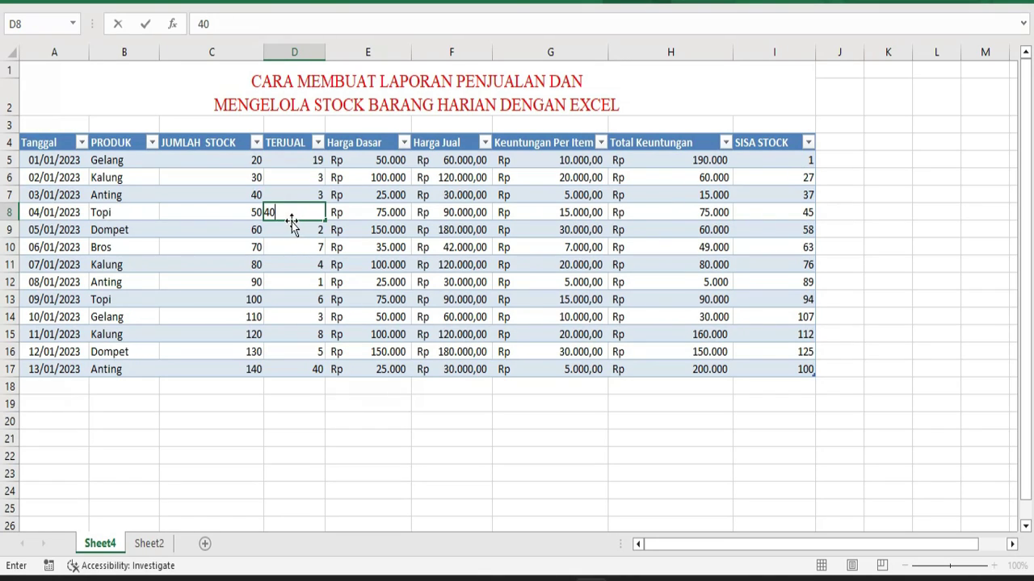
key(Return)
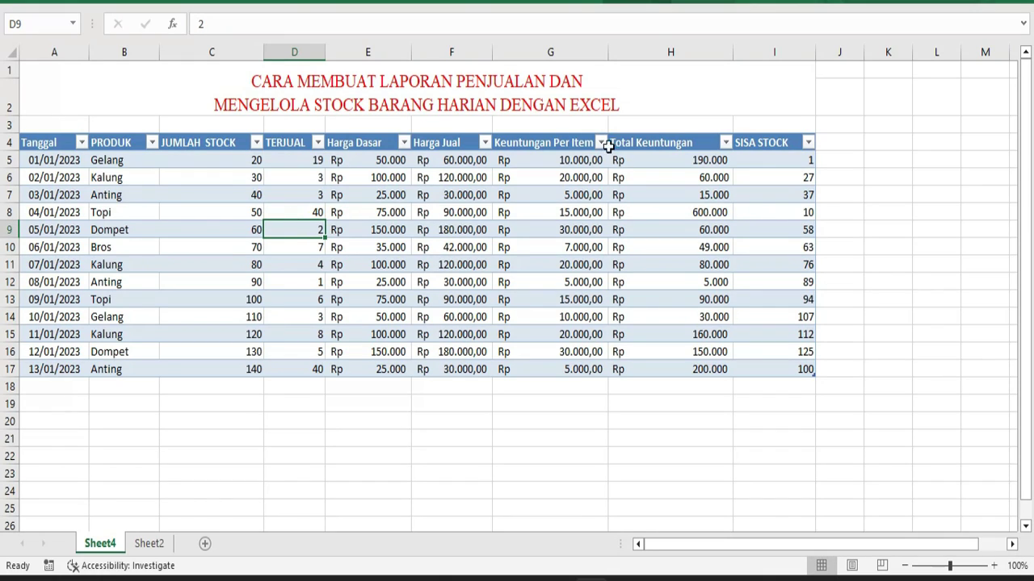
click(698, 231)
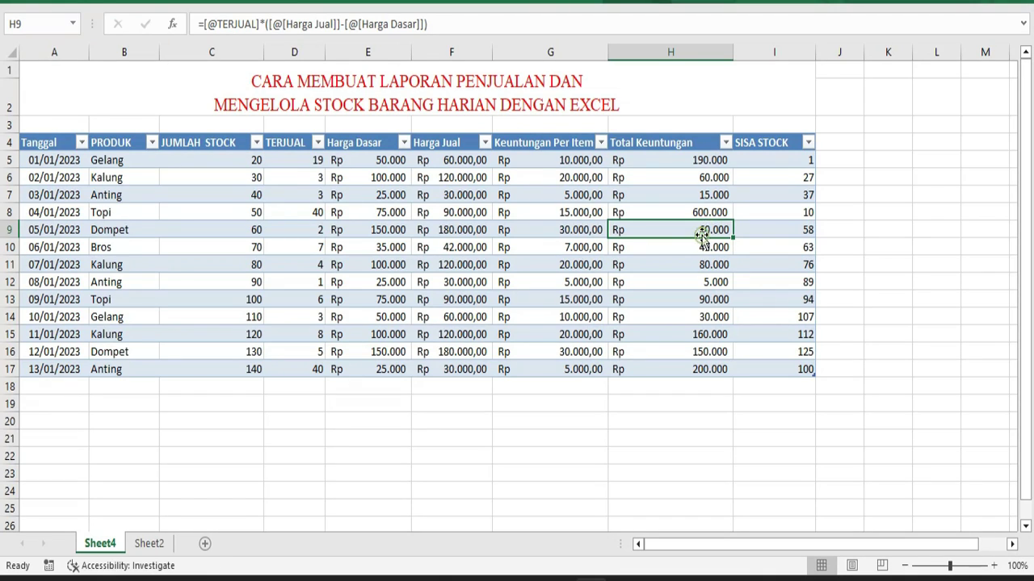
click(807, 230)
click(585, 231)
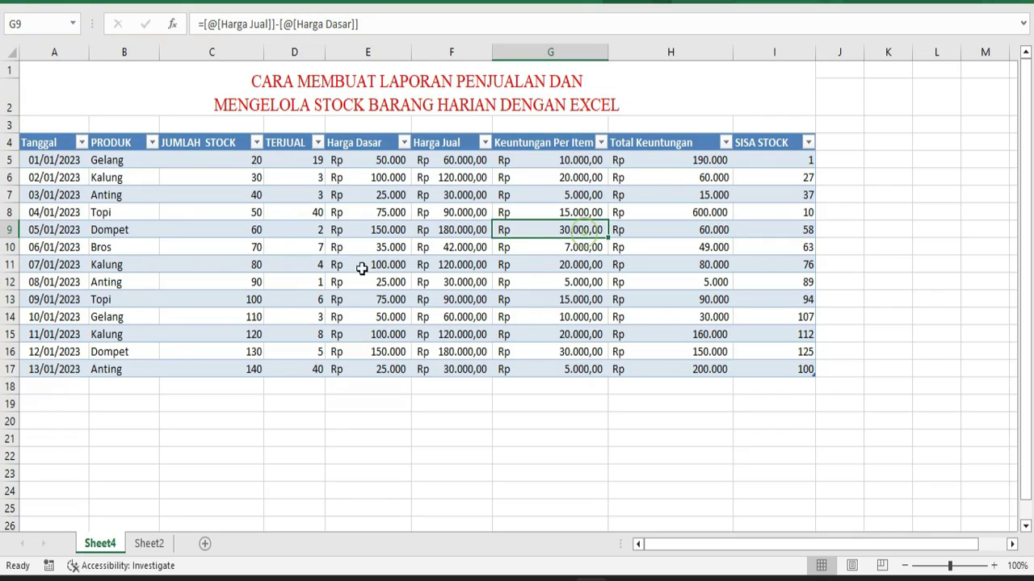
click(308, 234)
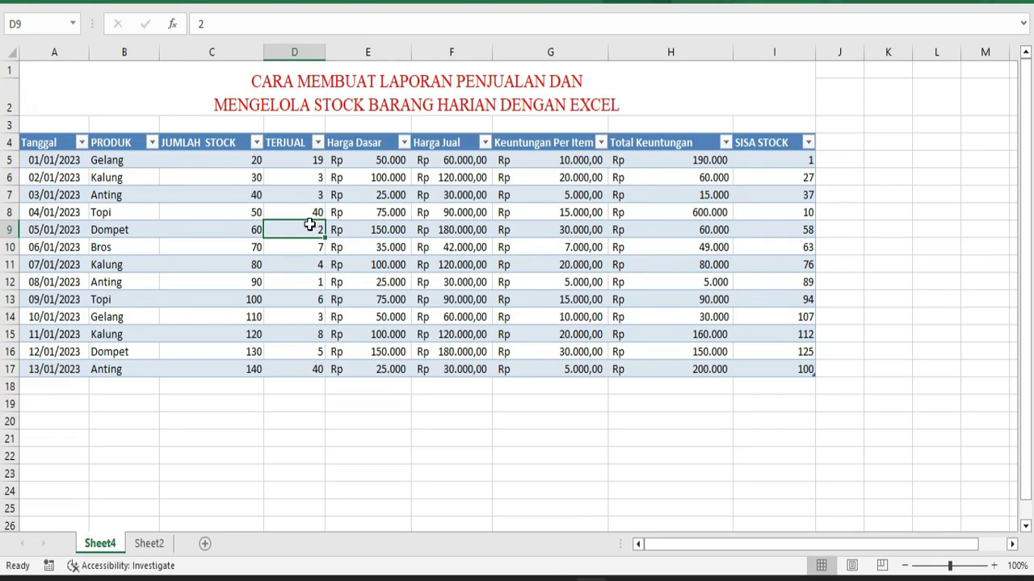
click(311, 212)
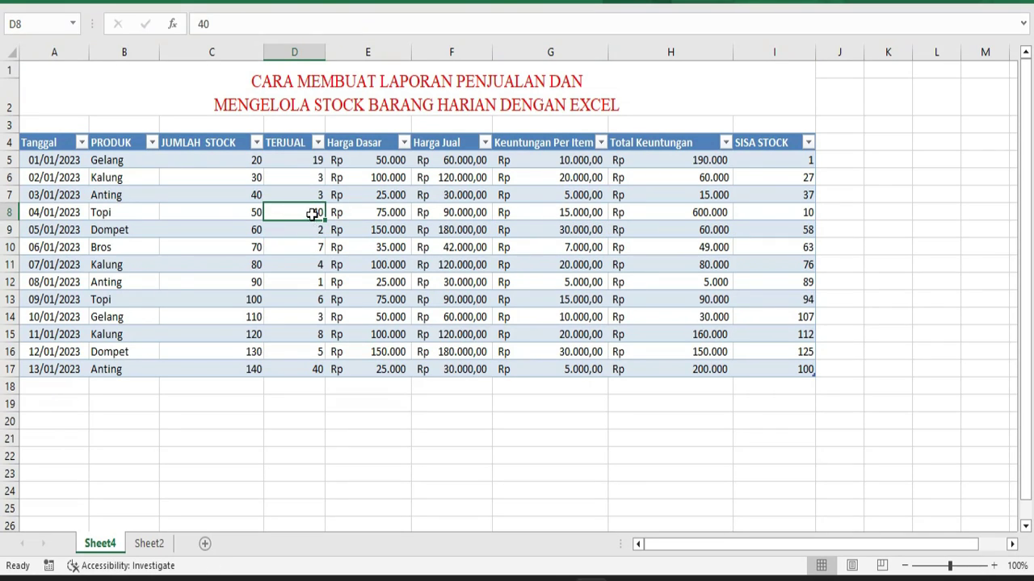
click(703, 212)
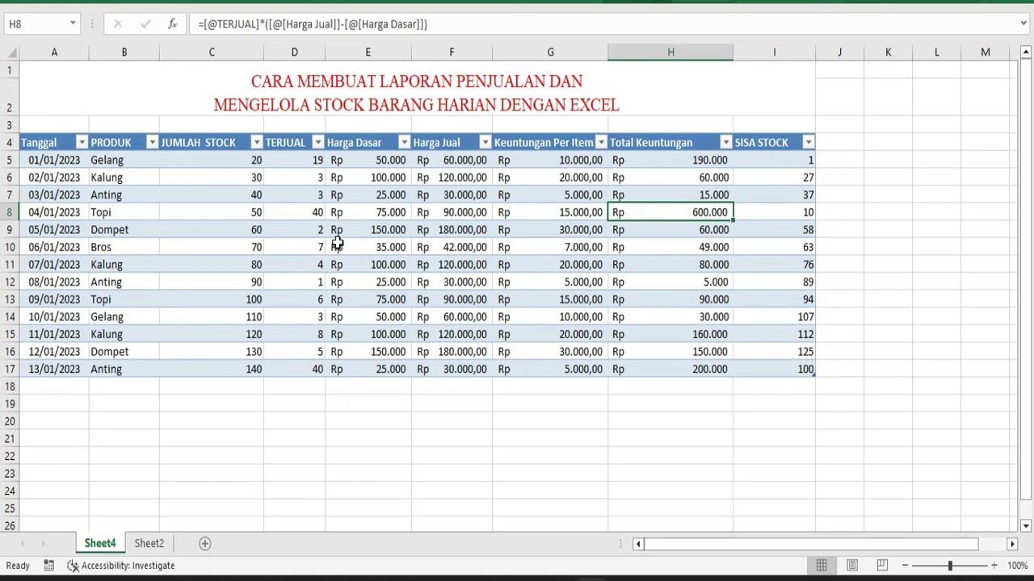
click(313, 217)
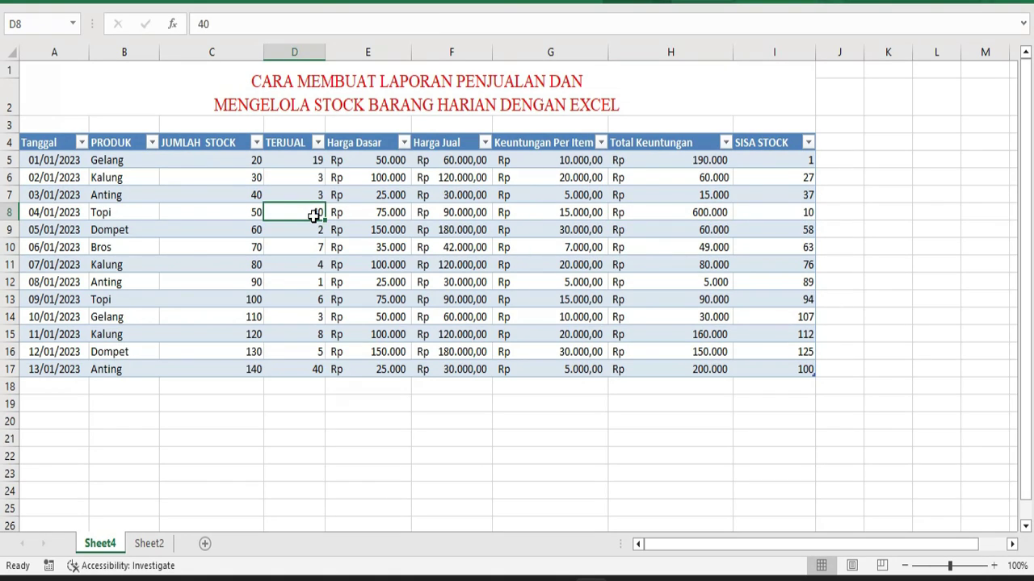
text(50)
key(Return)
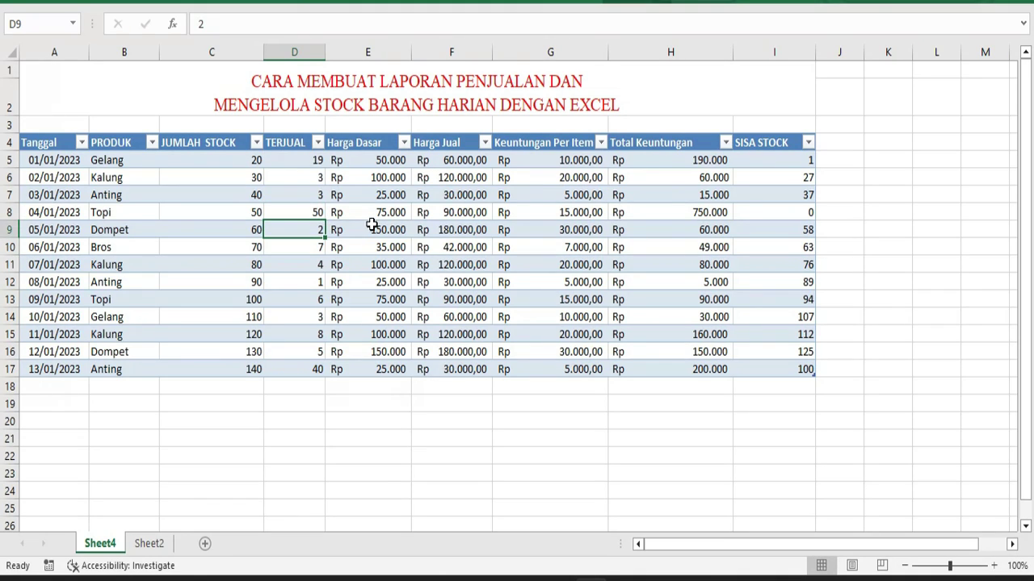
click(709, 215)
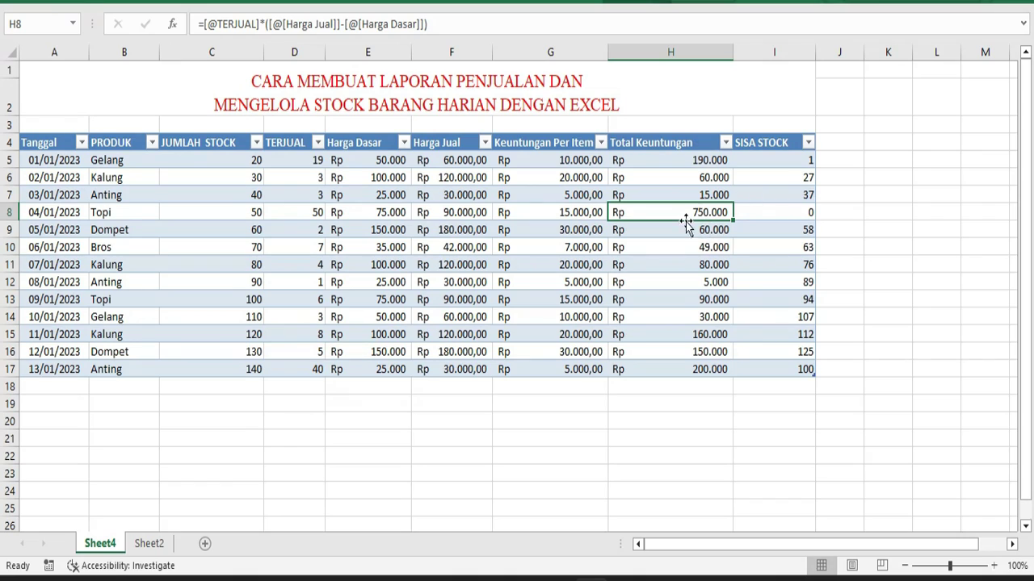
click(809, 213)
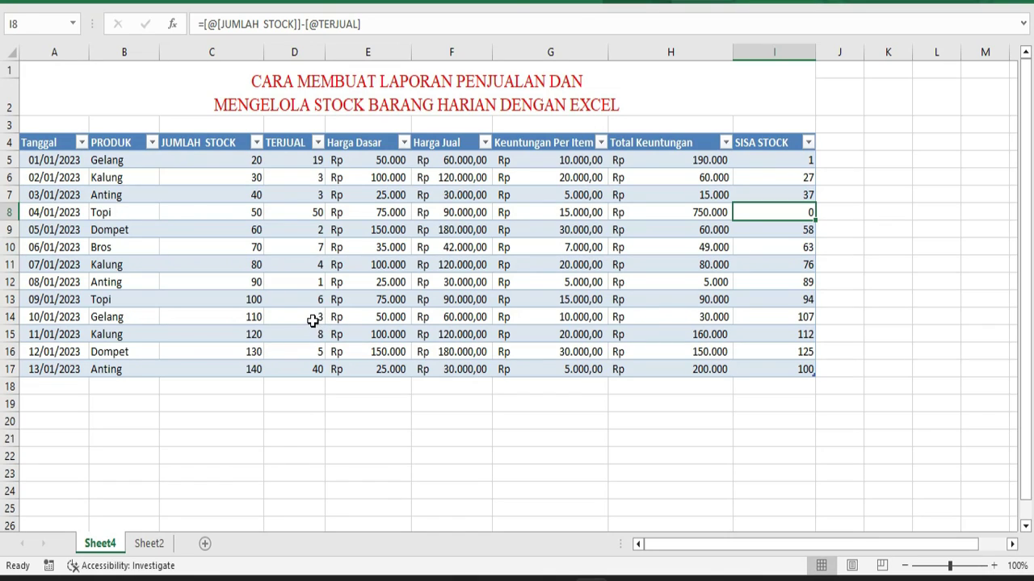
Enter 100 in D14, then verify H14 shows 1.000.000 and I14 shows 10
click(312, 318)
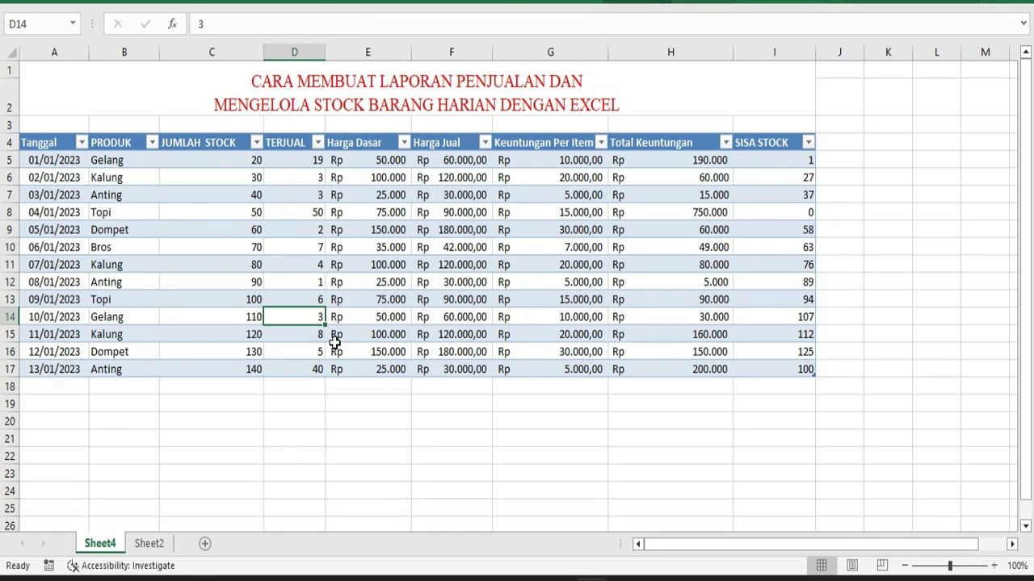
text(100)
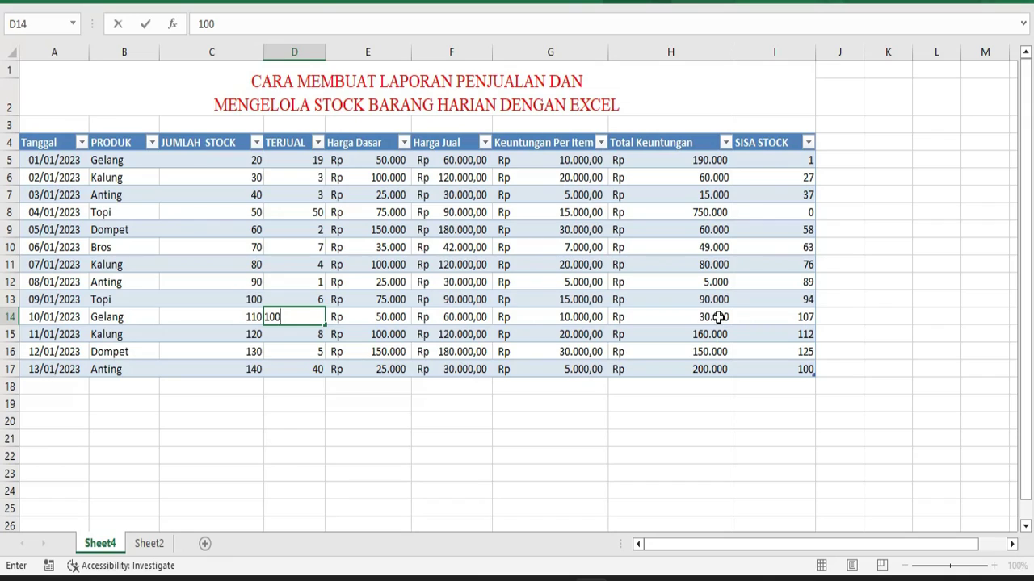
key(Return)
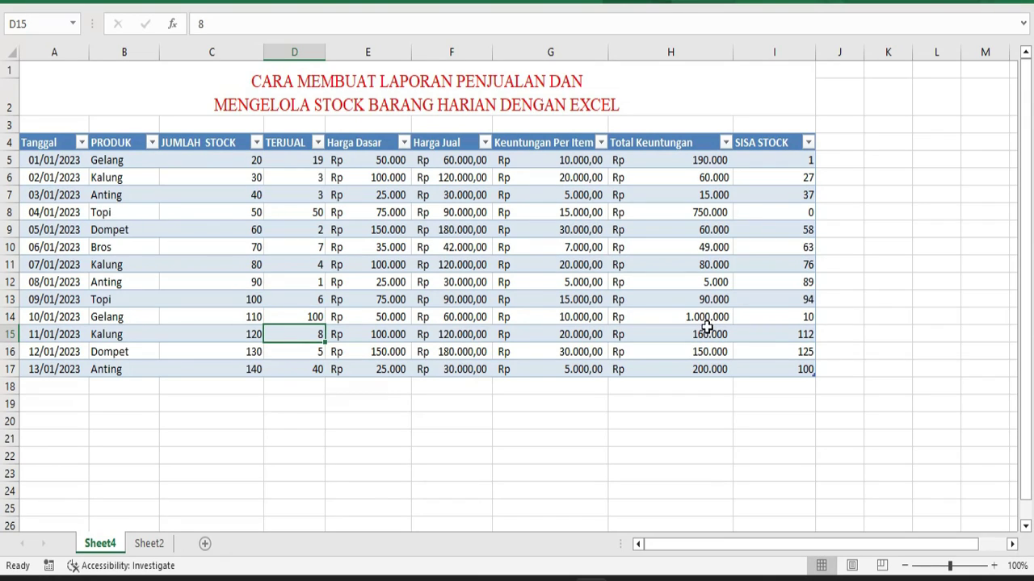
click(702, 317)
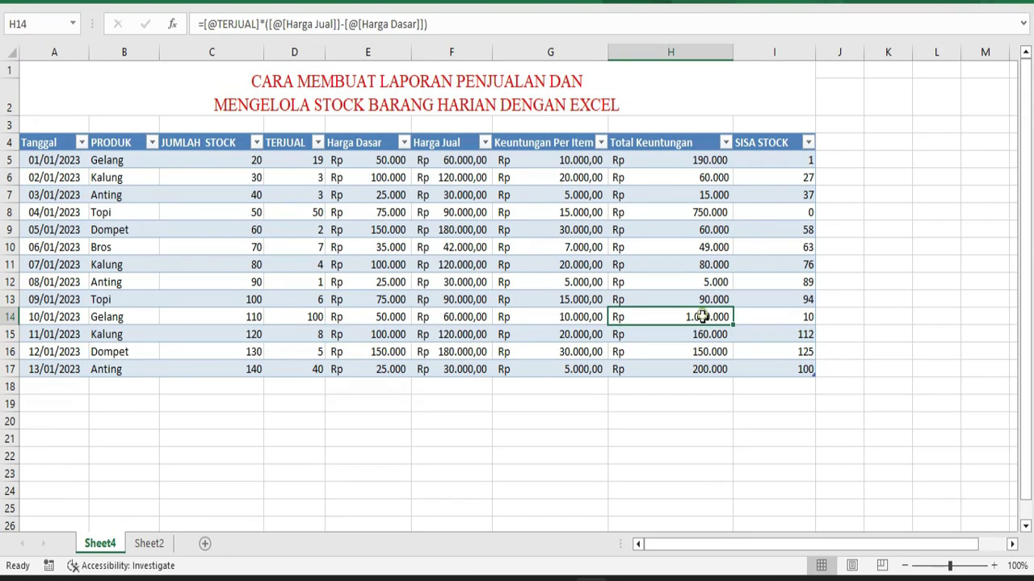
click(788, 317)
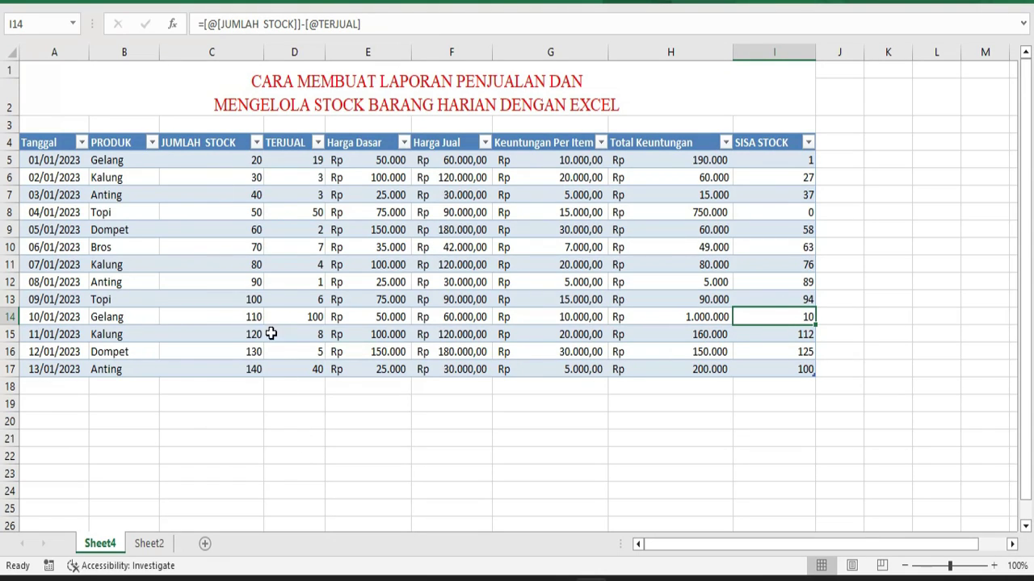
drag(212, 160, 224, 362)
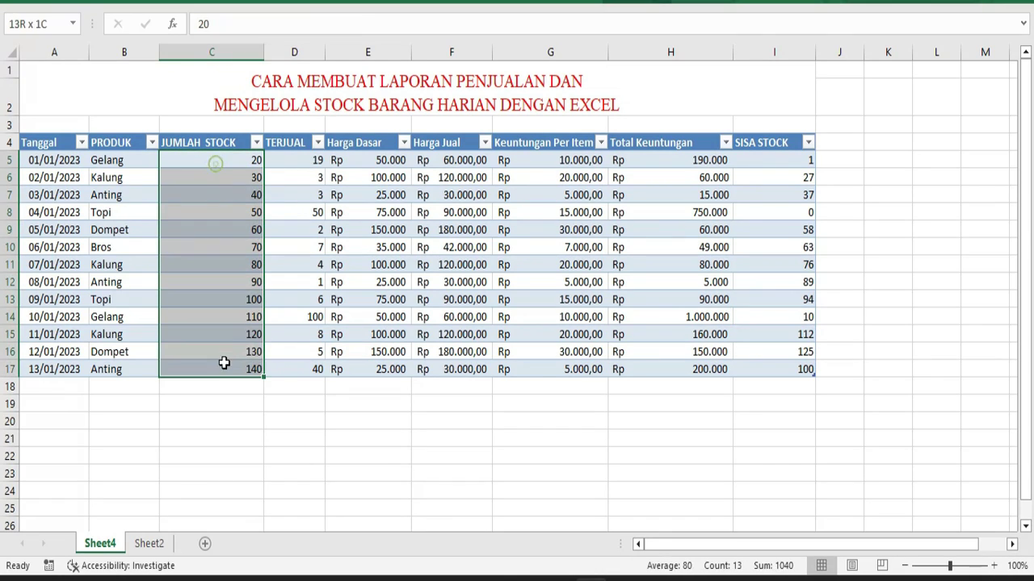
click(295, 157)
drag(305, 203, 302, 385)
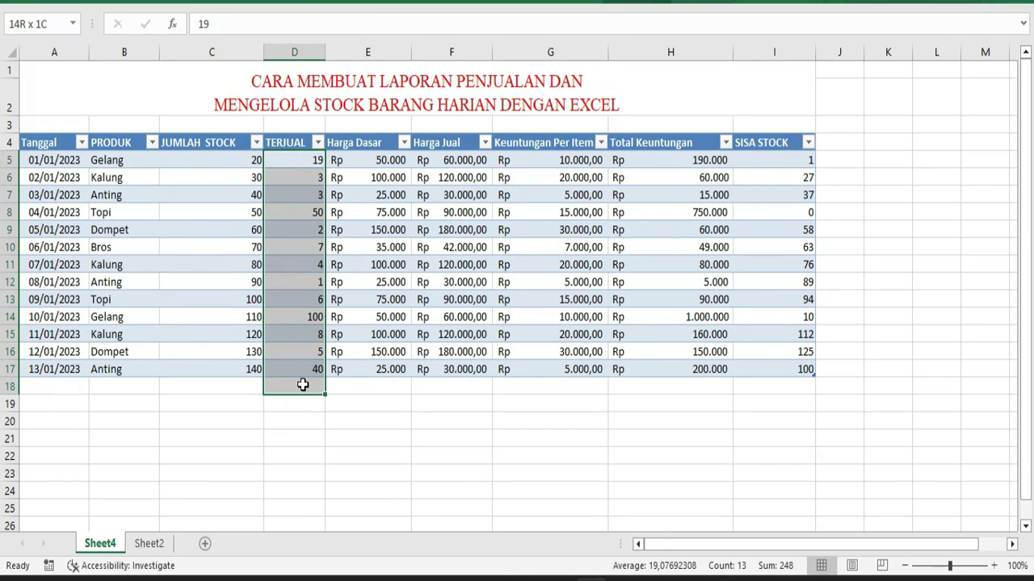
click(542, 161)
click(648, 165)
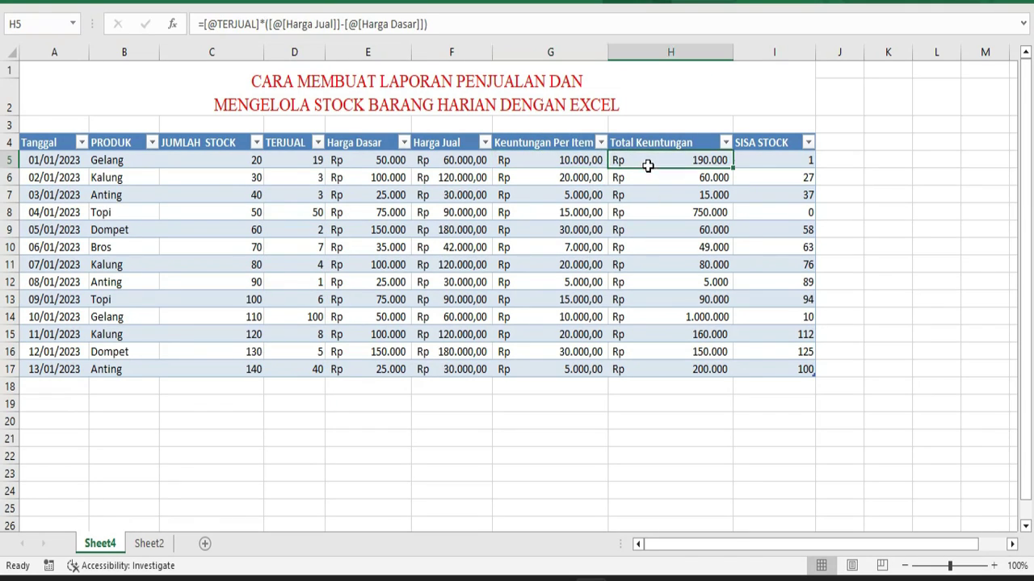
click(438, 161)
click(385, 166)
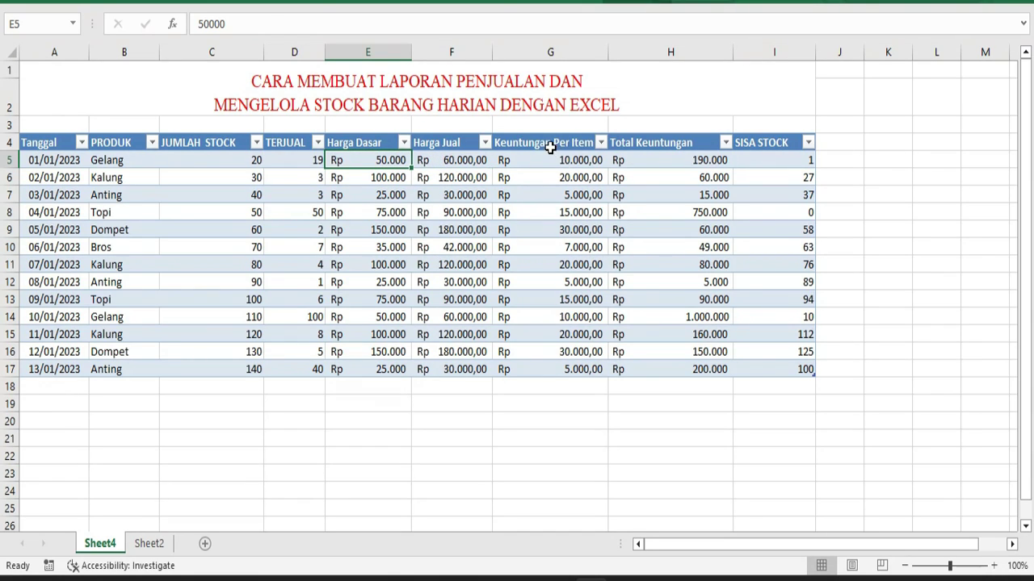
drag(550, 147, 560, 352)
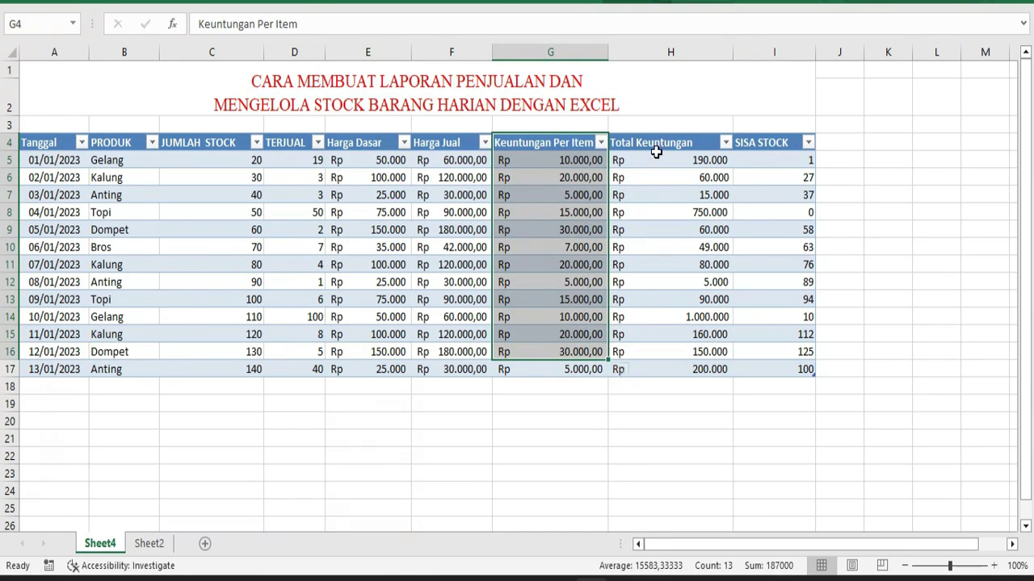
drag(656, 151, 670, 352)
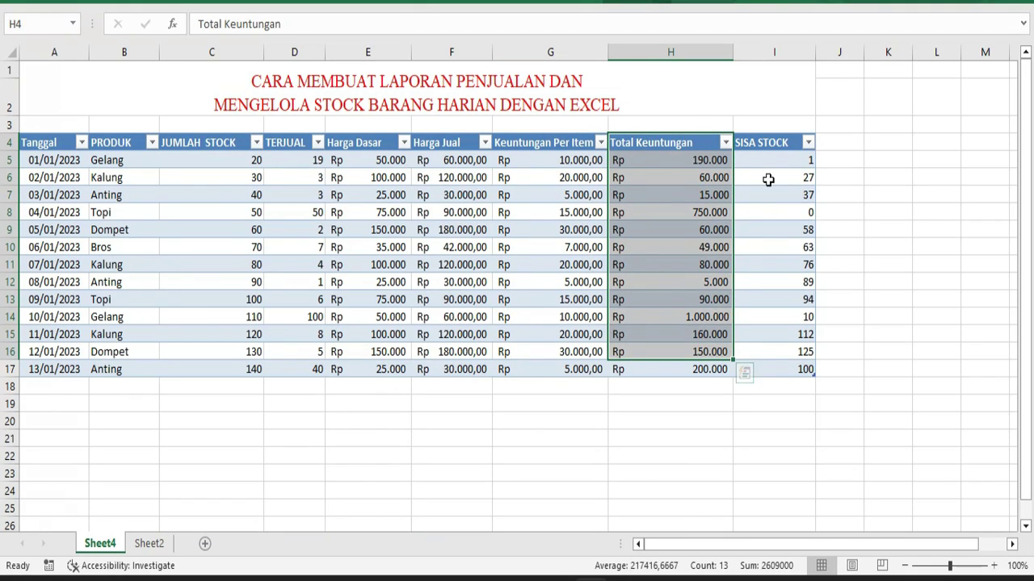
drag(767, 147, 780, 369)
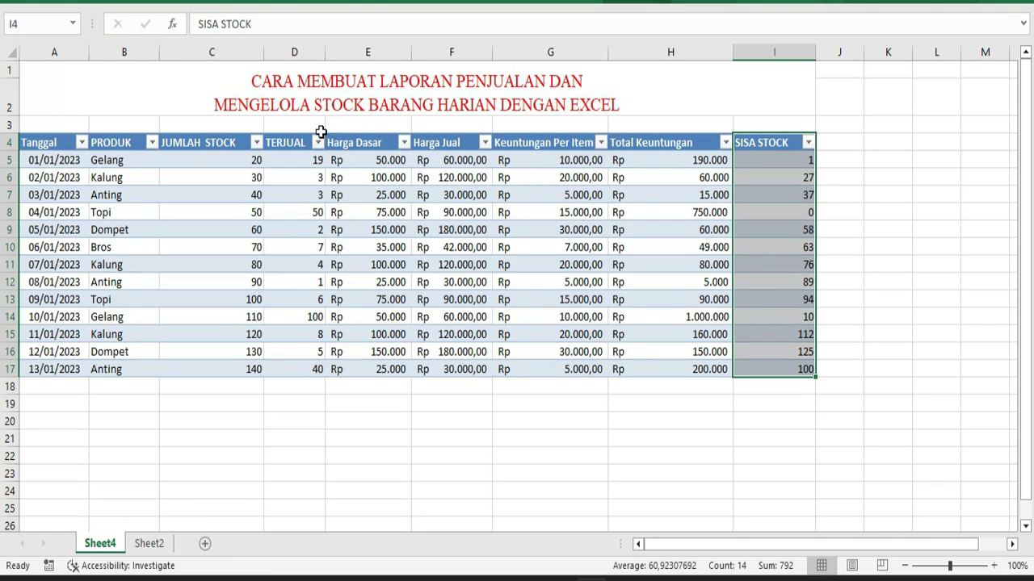
click(558, 85)
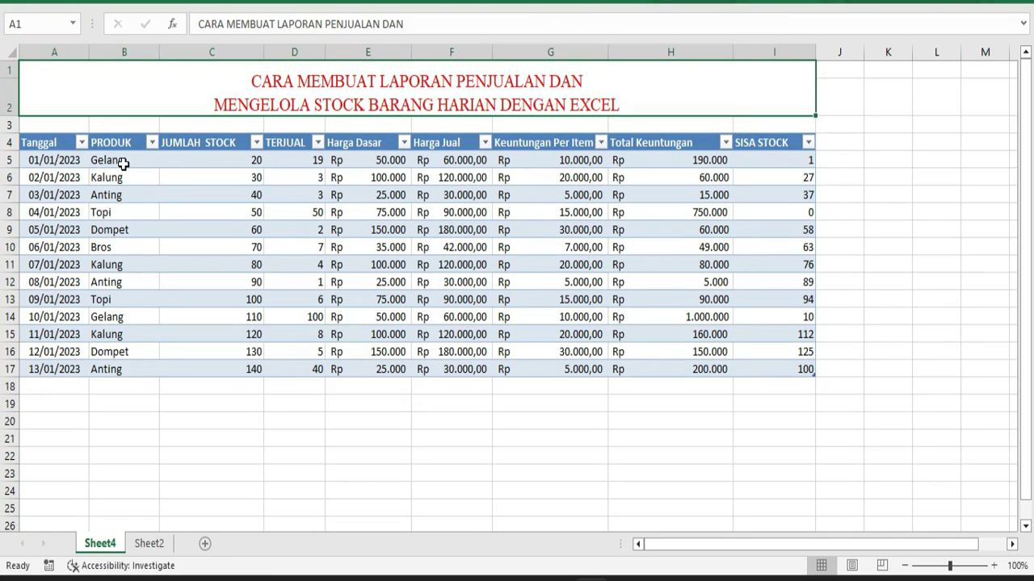
drag(123, 163, 113, 371)
key(ctrl+c)
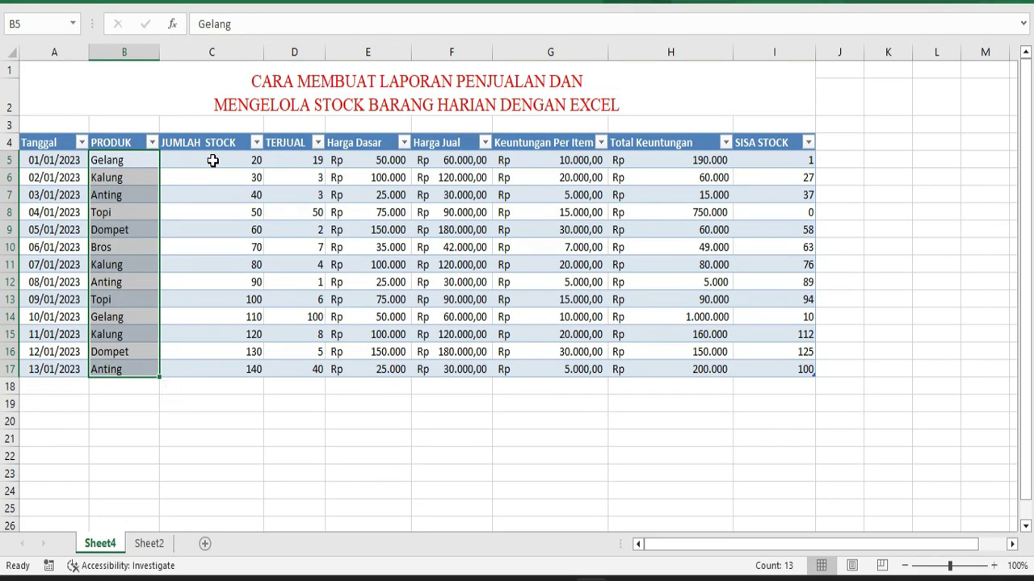
click(212, 160)
drag(111, 159, 117, 369)
key(ctrl+v)
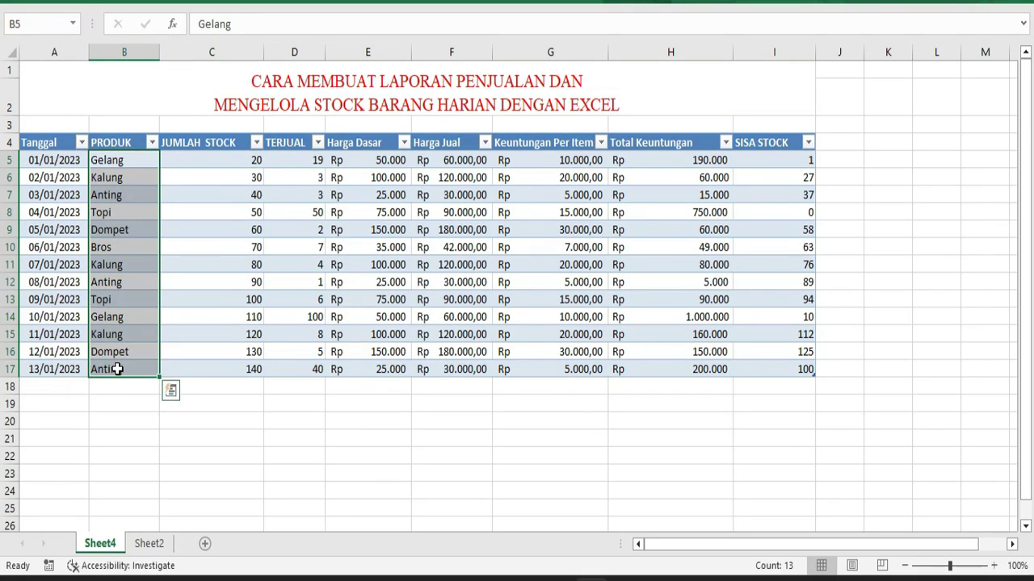
drag(52, 161, 65, 370)
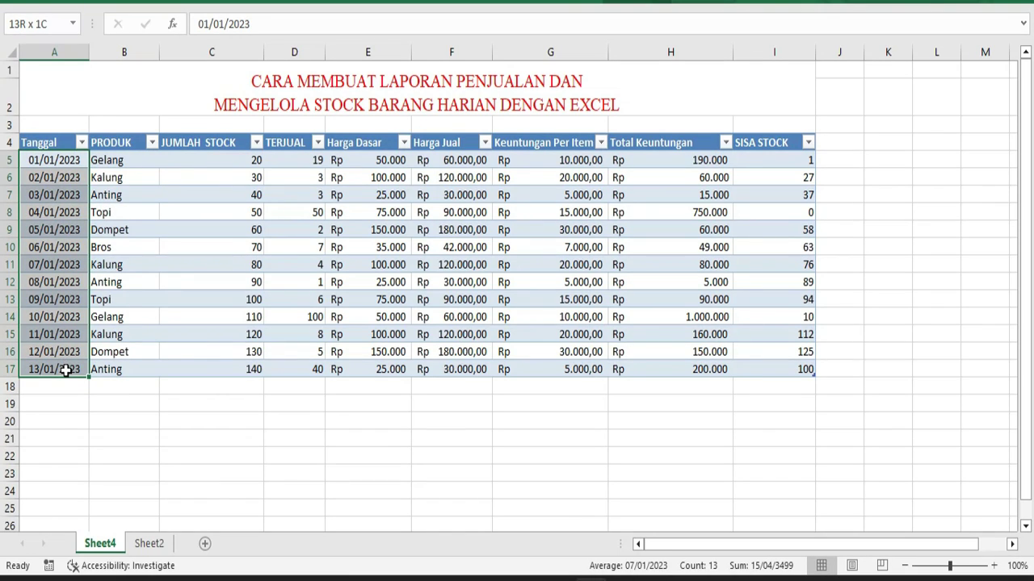
key(ctrl+v)
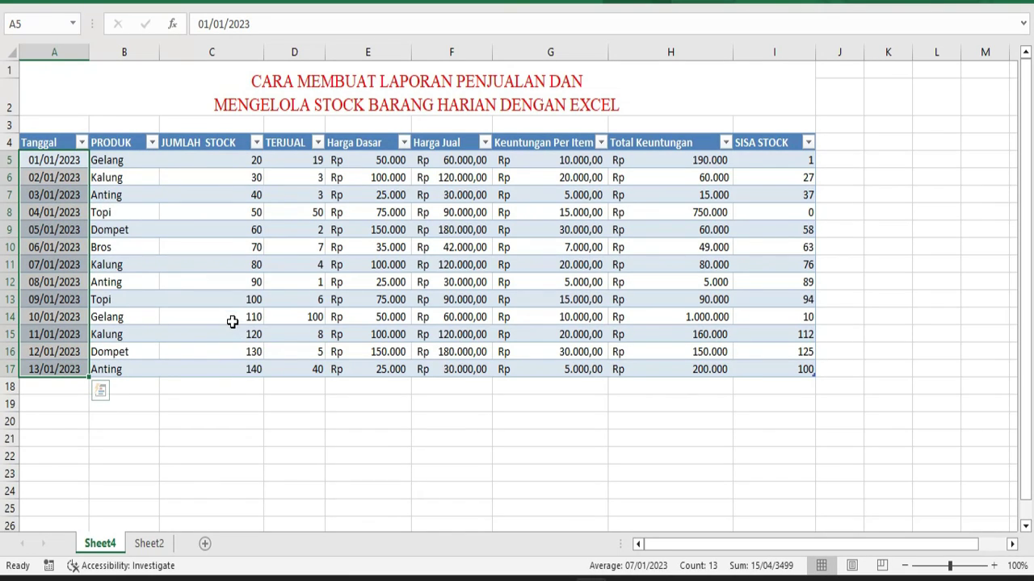
click(231, 322)
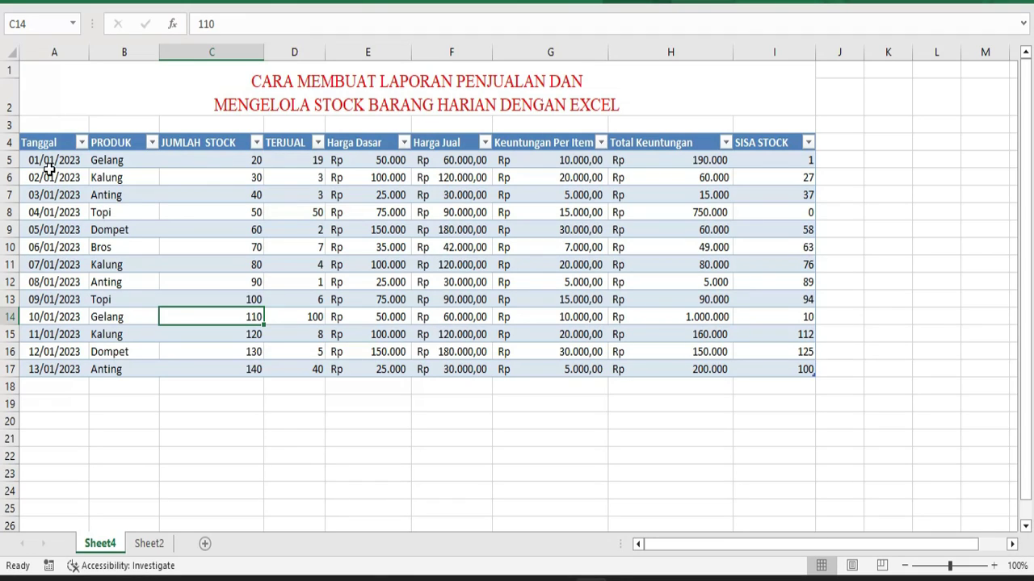
drag(49, 164, 45, 371)
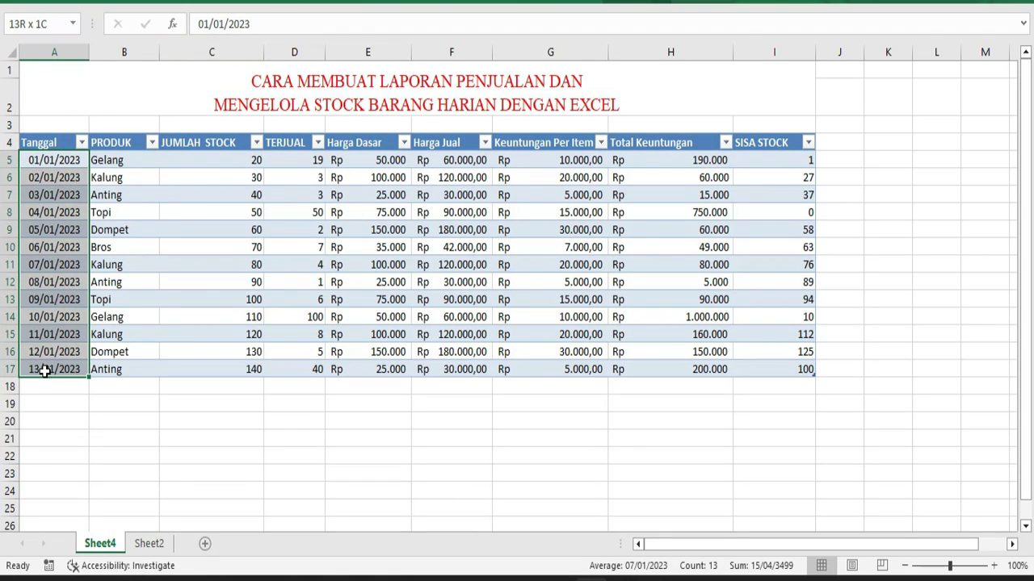
key(ctrl+v)
click(145, 282)
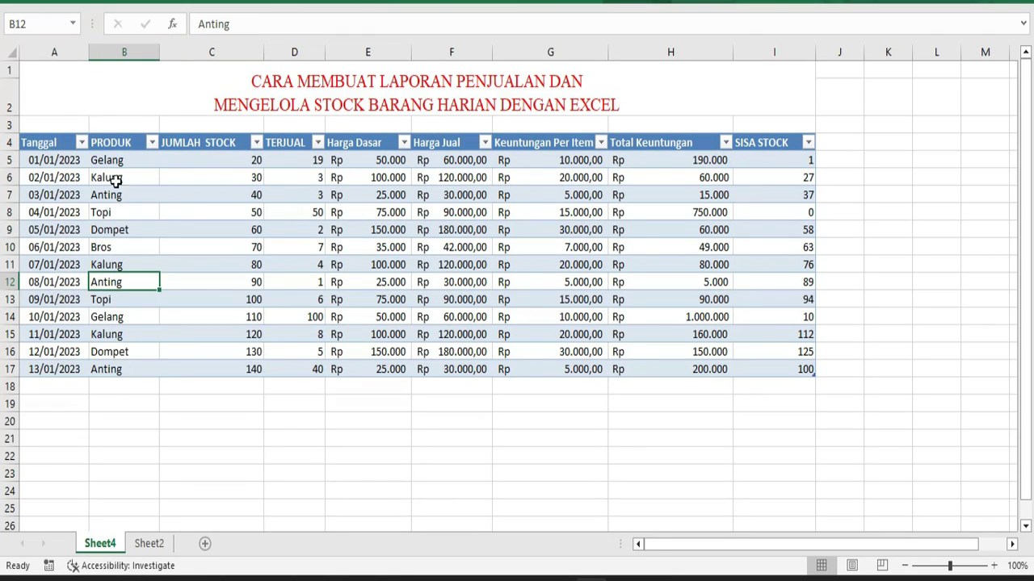
drag(108, 160, 113, 369)
key(ctrl+v)
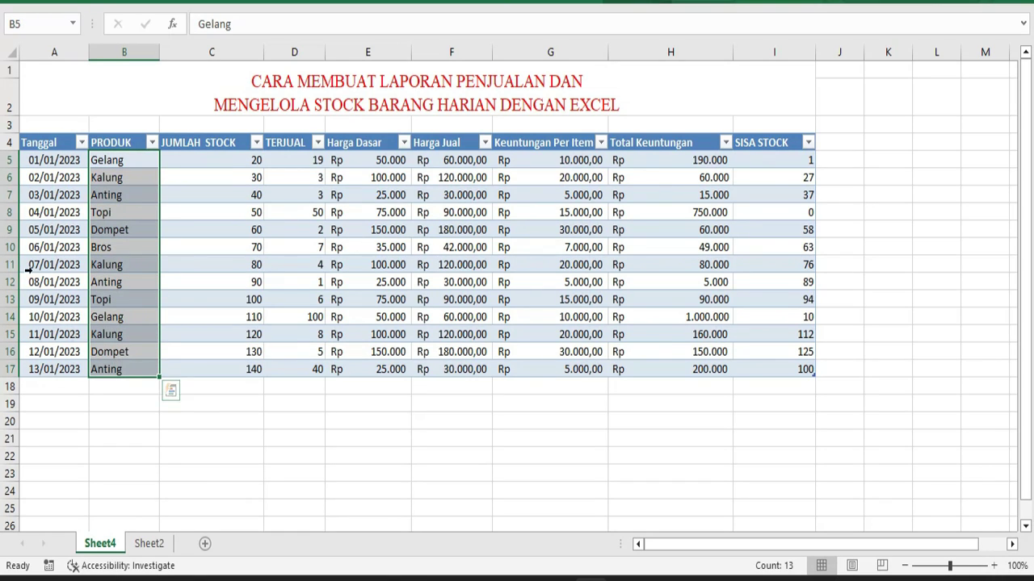
click(209, 160)
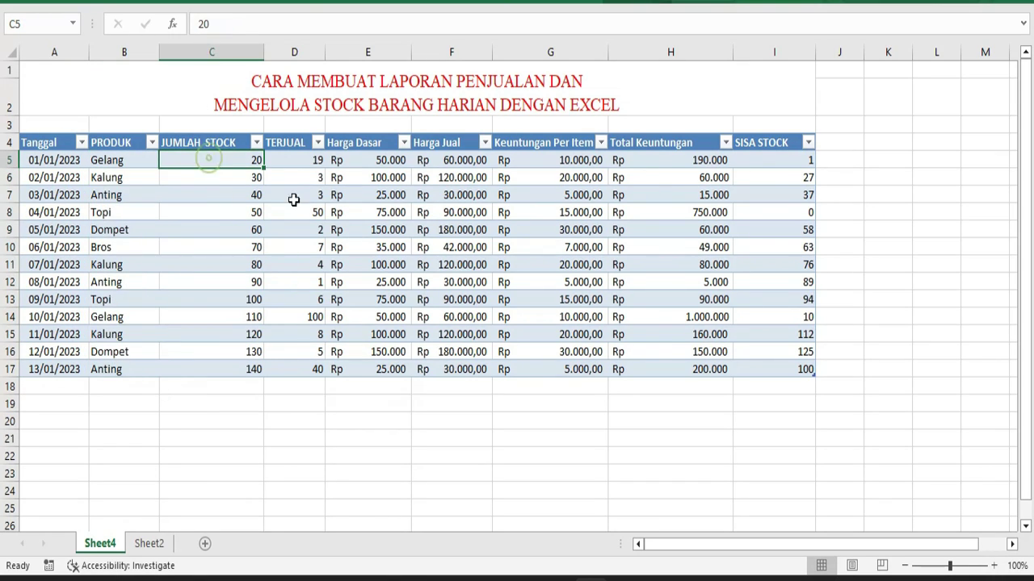
click(289, 160)
click(355, 161)
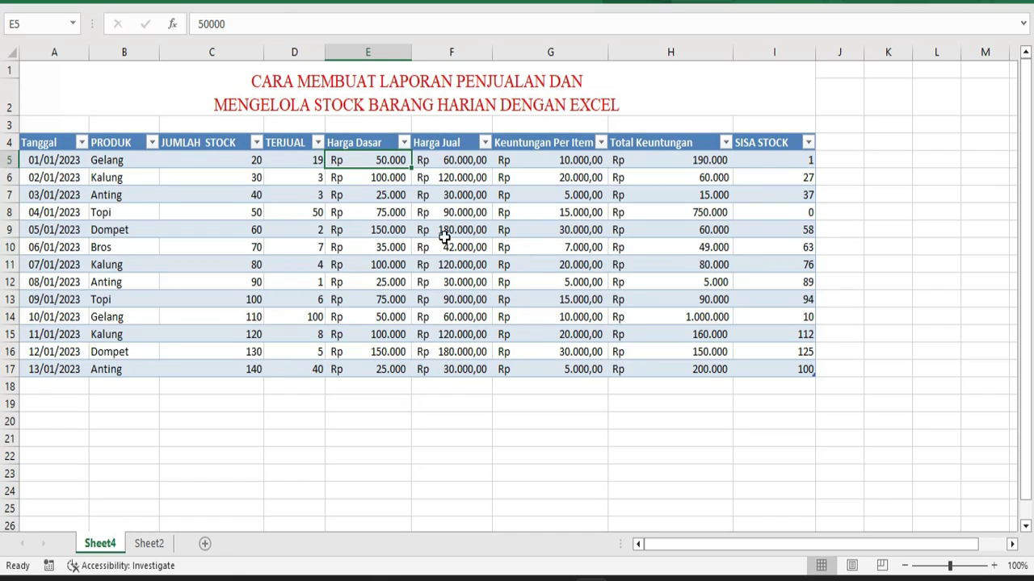